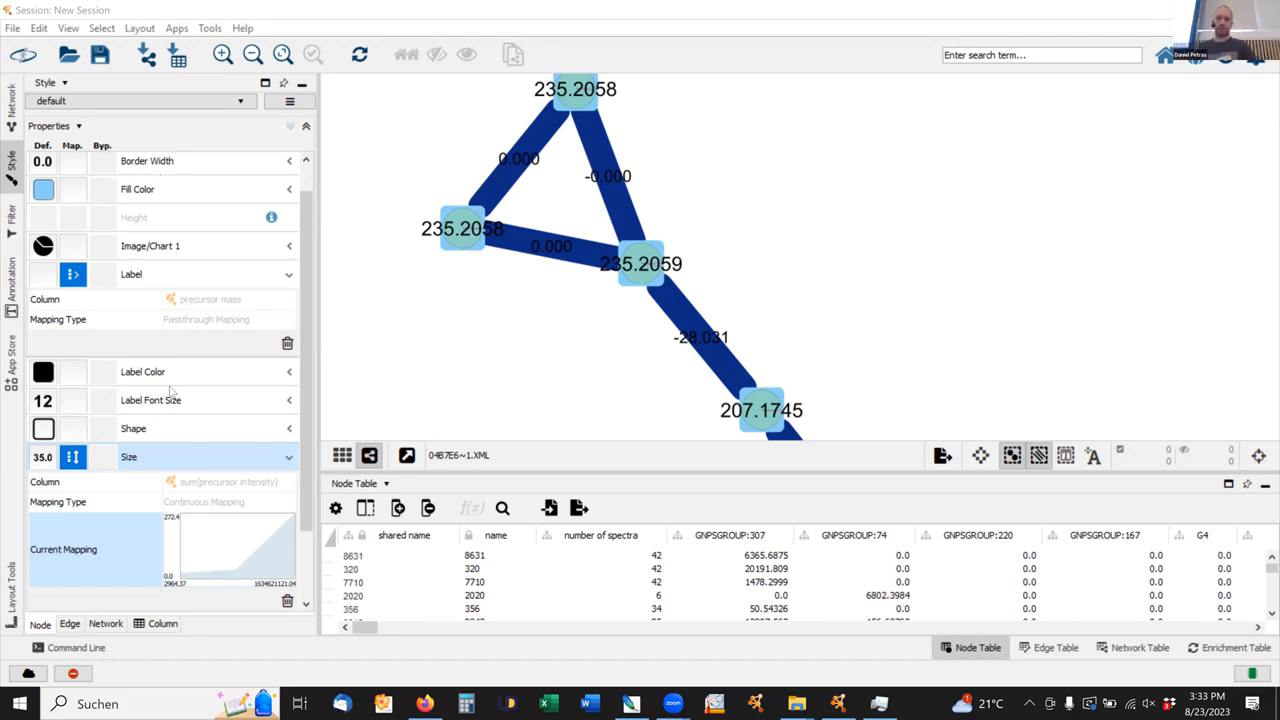
Select the node labelled 258.2794 in the molecular network and override its individual node size with 100.
scroll(522, 267, down, 3)
scroll(527, 270, down, 5)
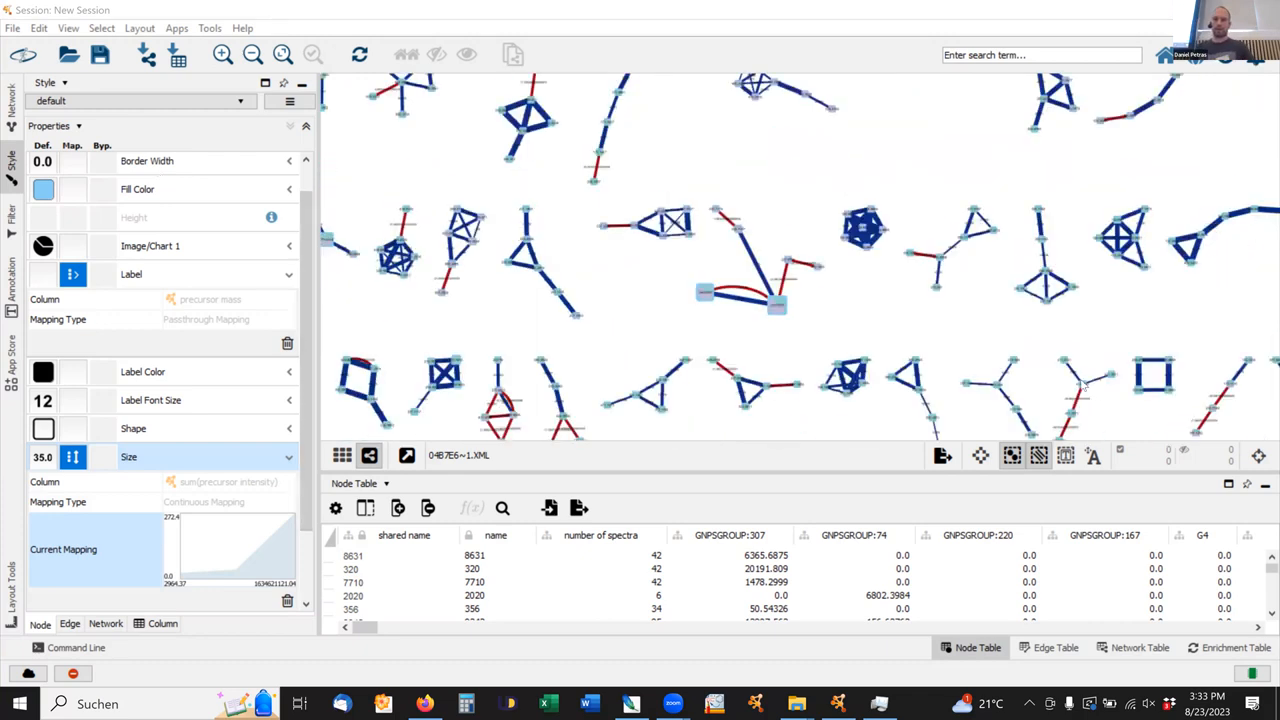
scroll(995, 305, up, 8)
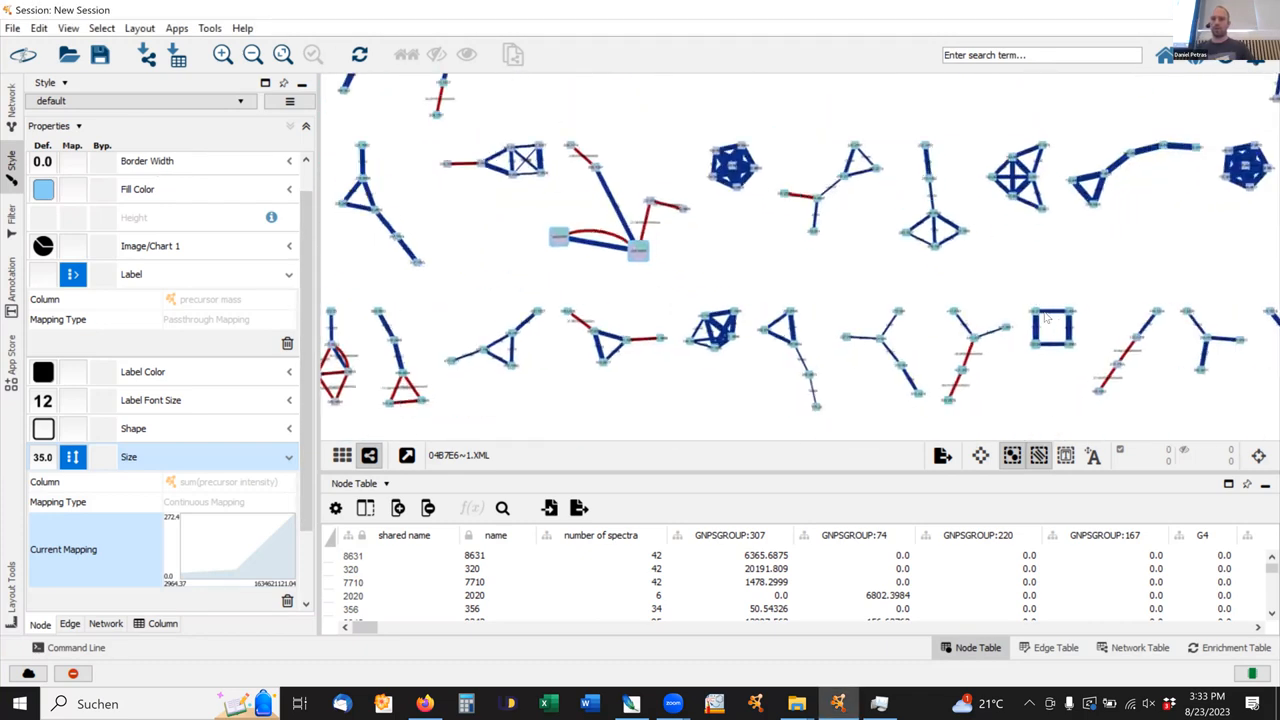
drag(963, 314, 781, 168)
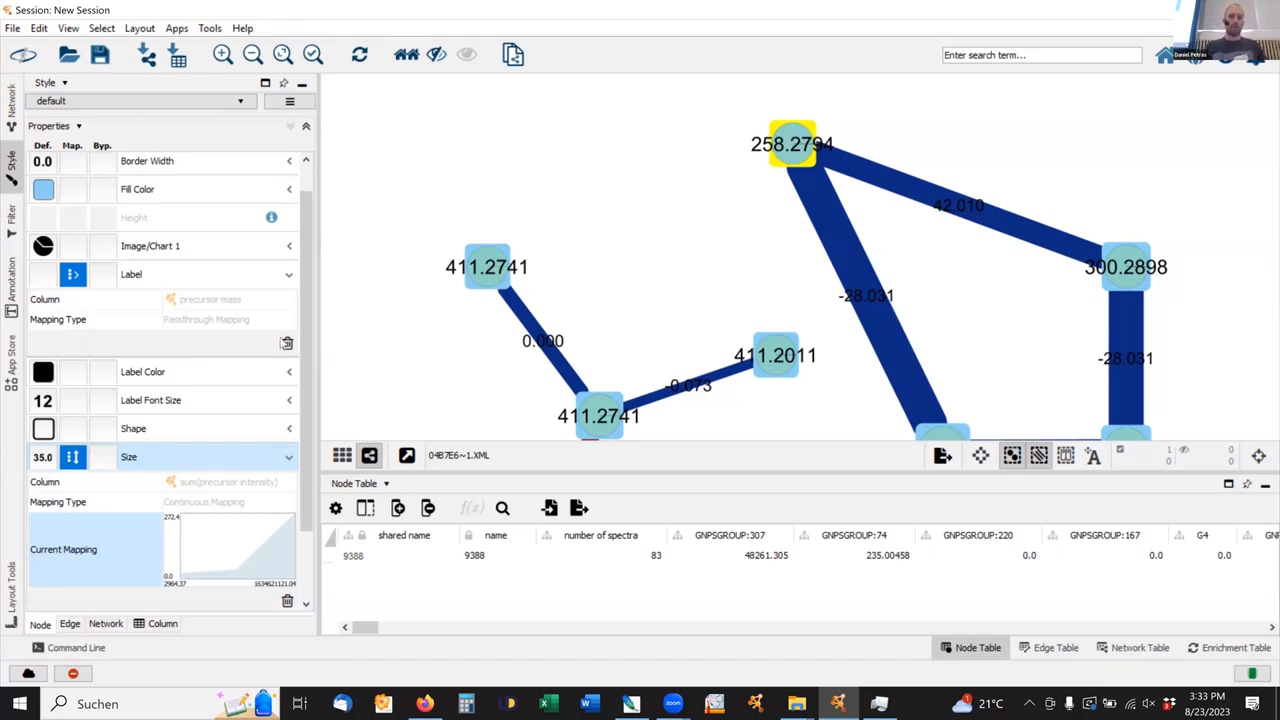
scroll(147, 393, down, 3)
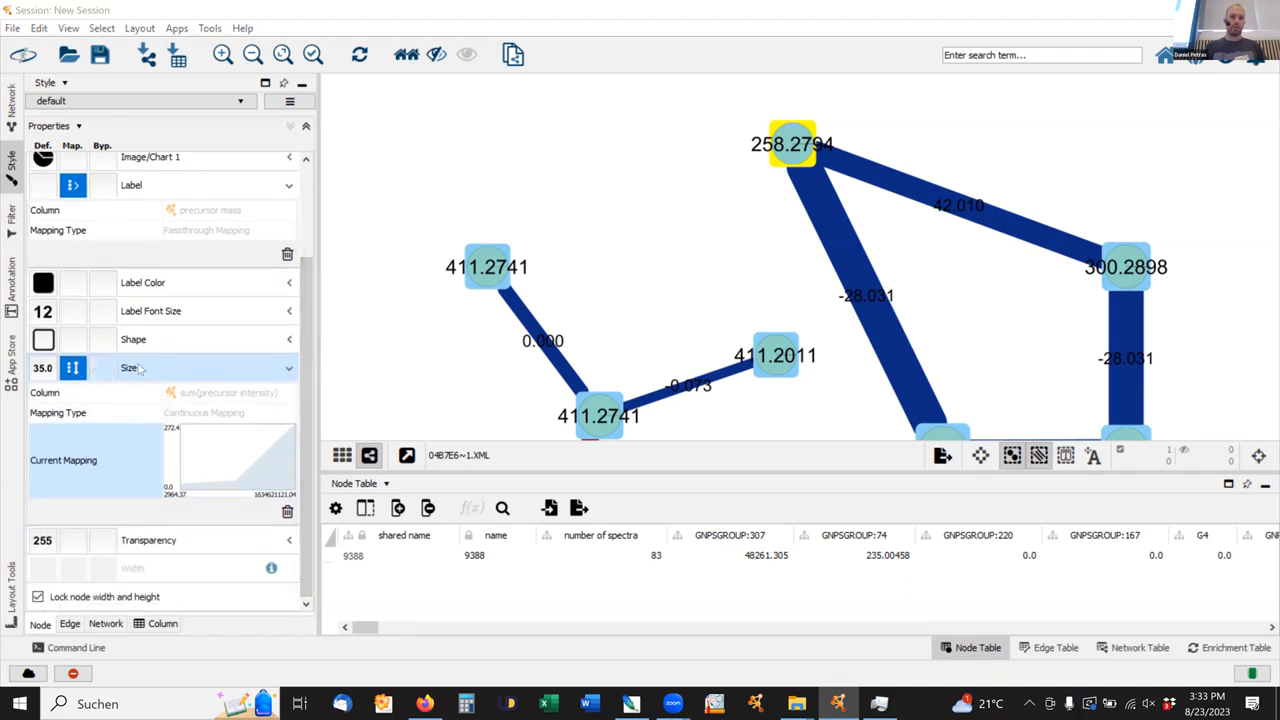
click(141, 368)
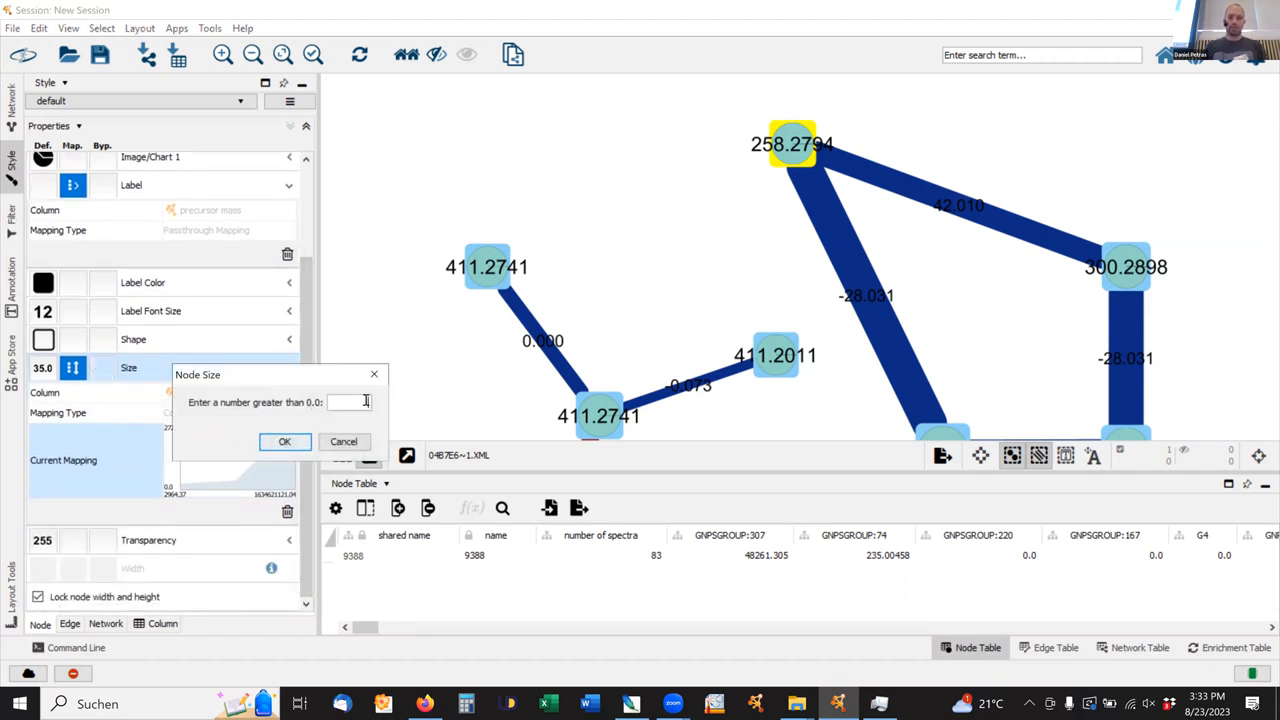
text(100)
click(286, 442)
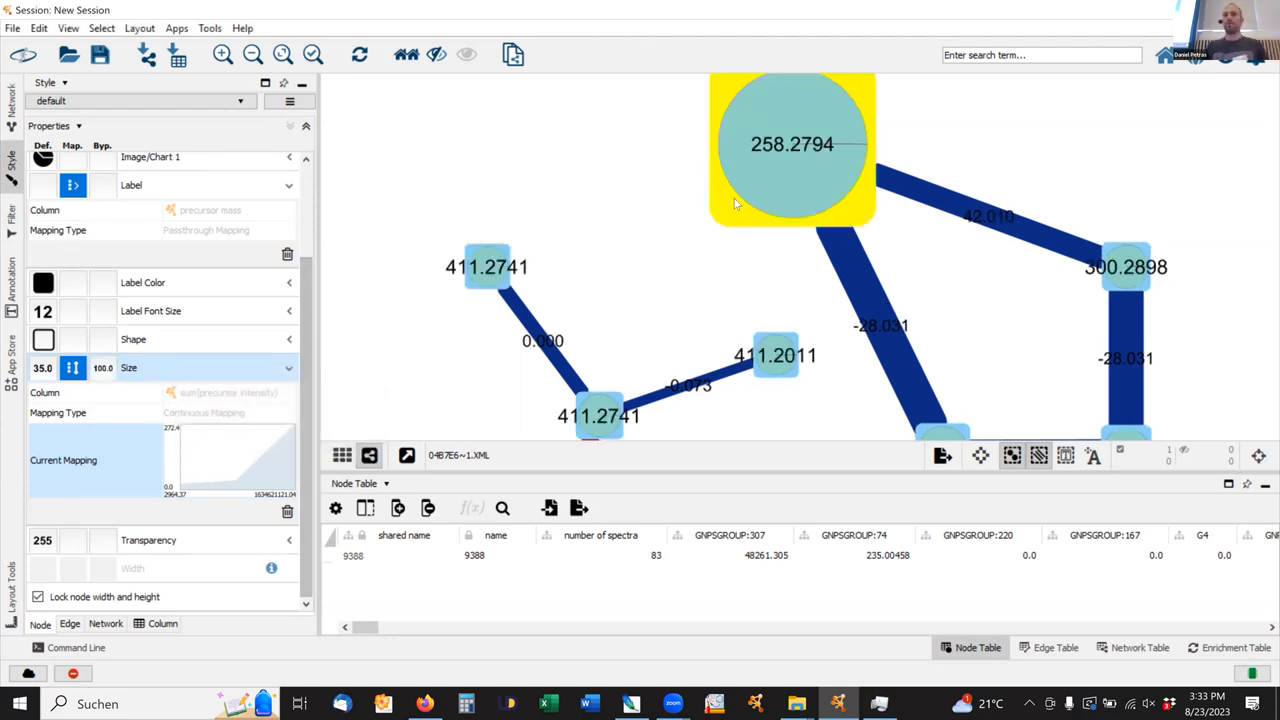
Inspect the 170.1176 node in a neighbouring cluster by selecting it, and clear the selection.
scroll(735, 198, down, 2)
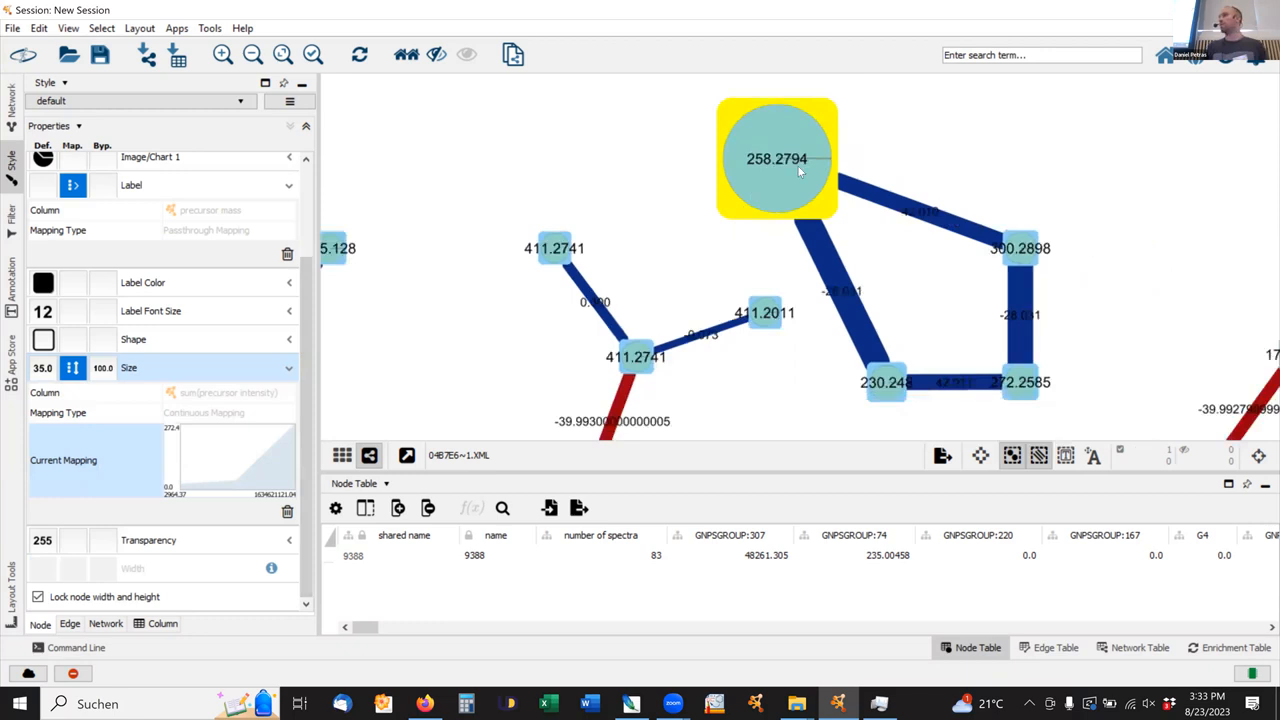
drag(1181, 259, 800, 164)
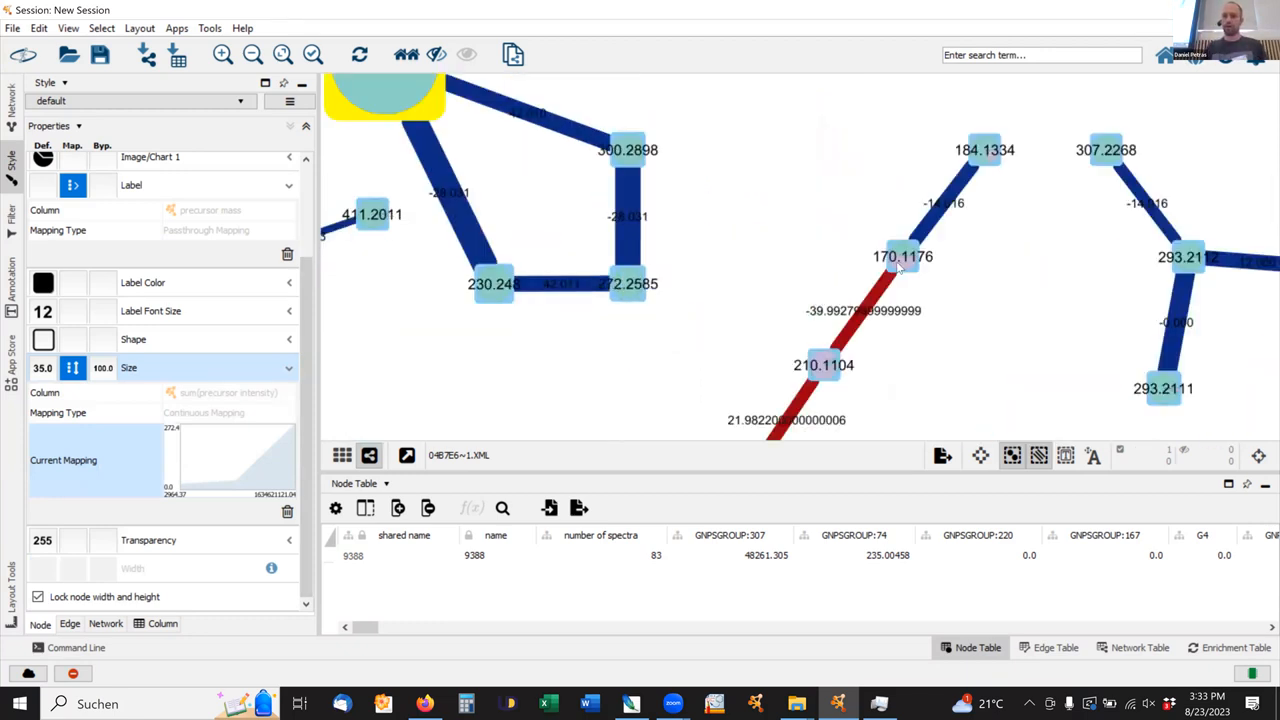
click(898, 262)
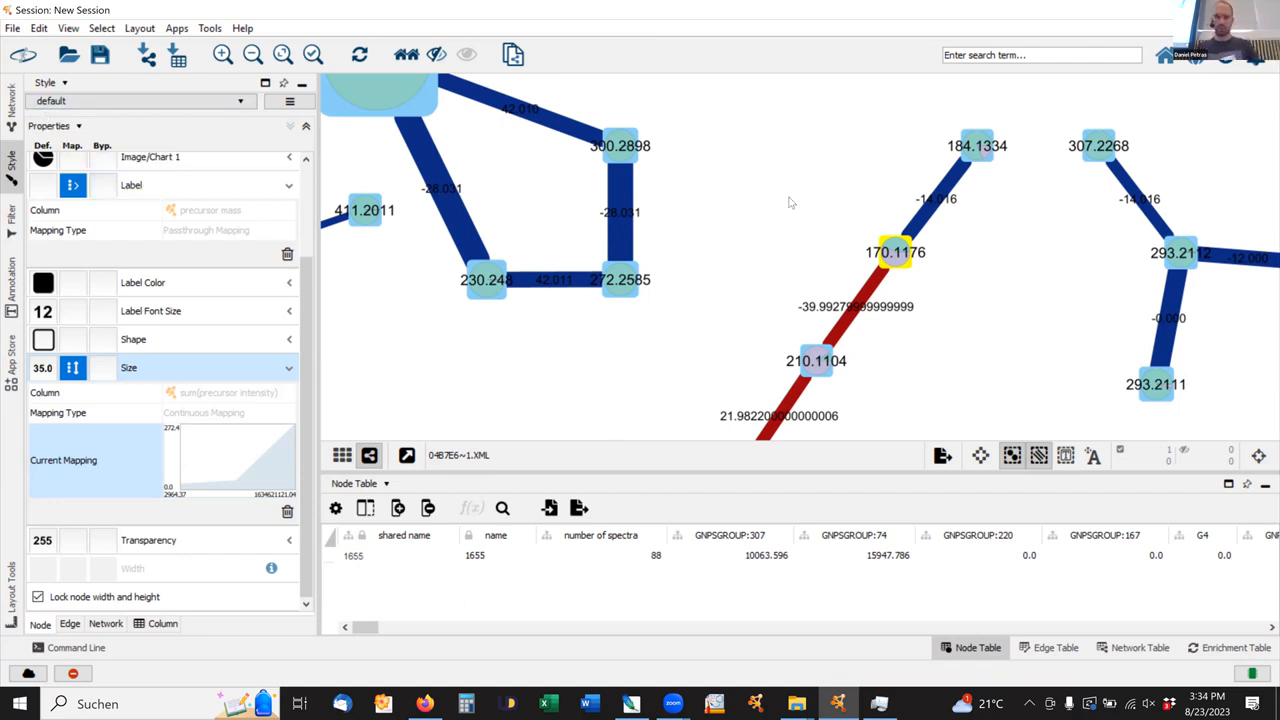
click(816, 186)
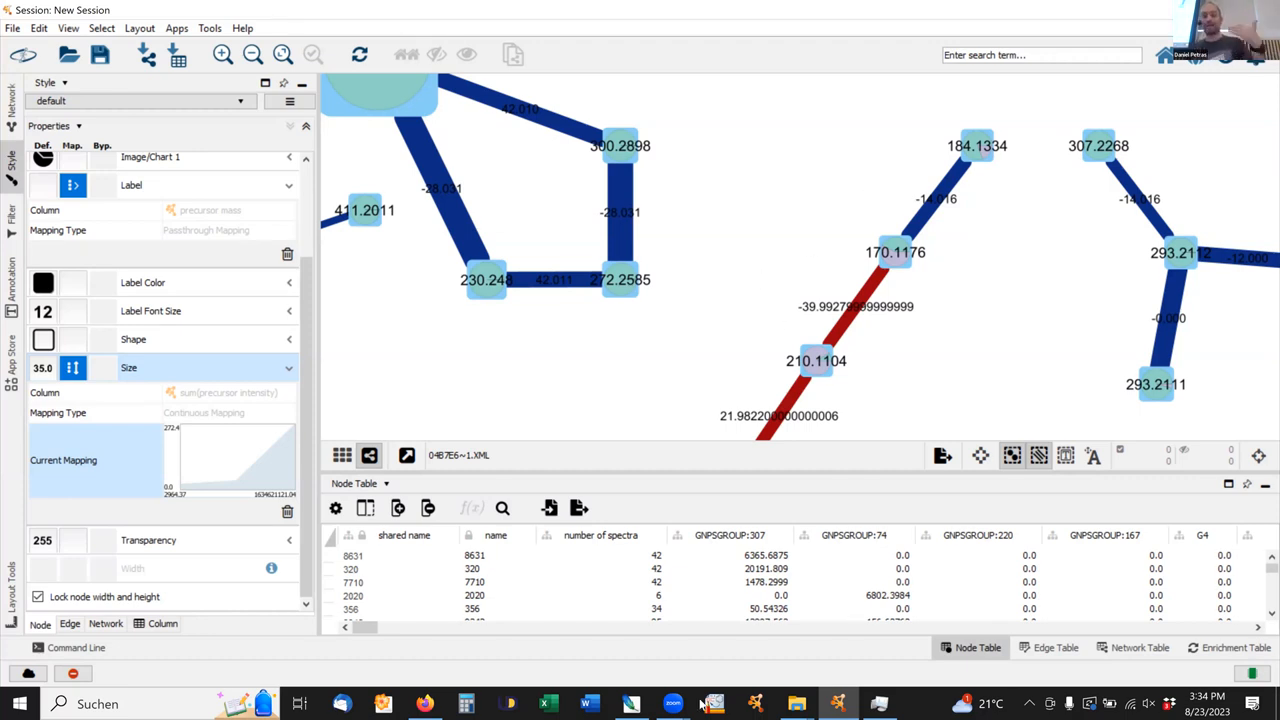
Switch to the ProteoSAFe download folder in File Explorer, check the contents of quantification_table_reformatted, and return to the parent folder.
mouse_move(797, 705)
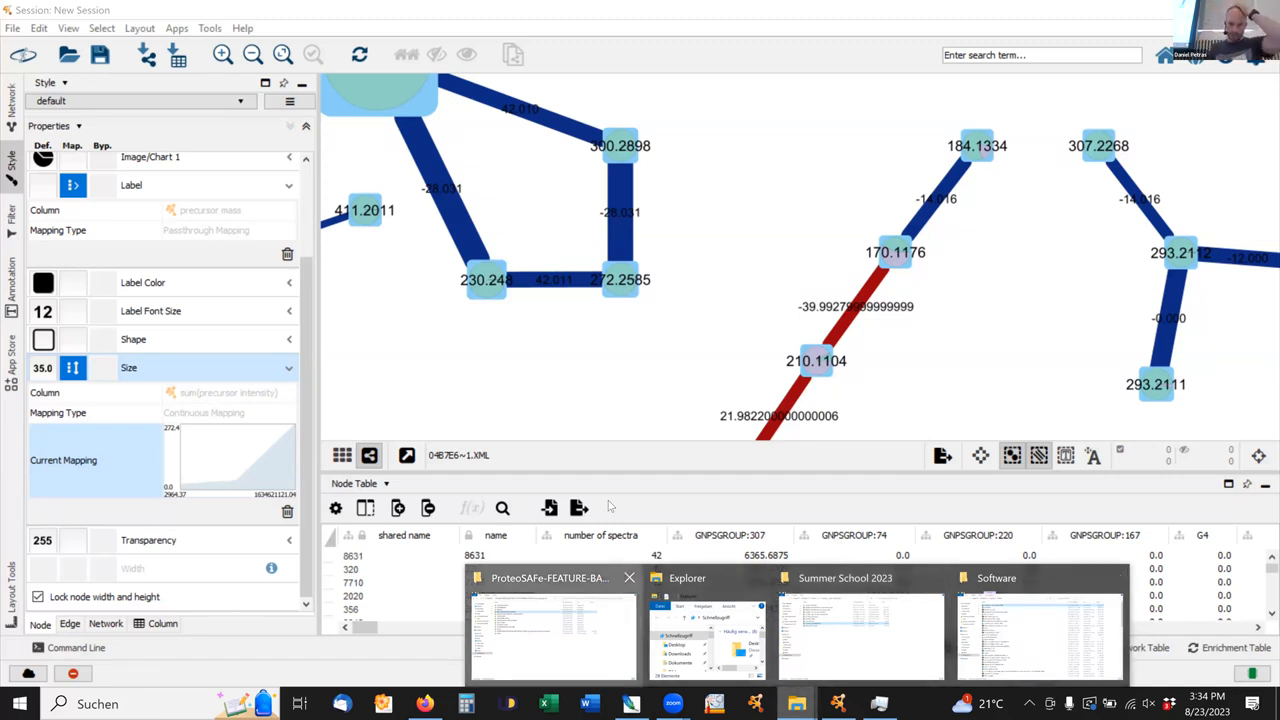
click(566, 618)
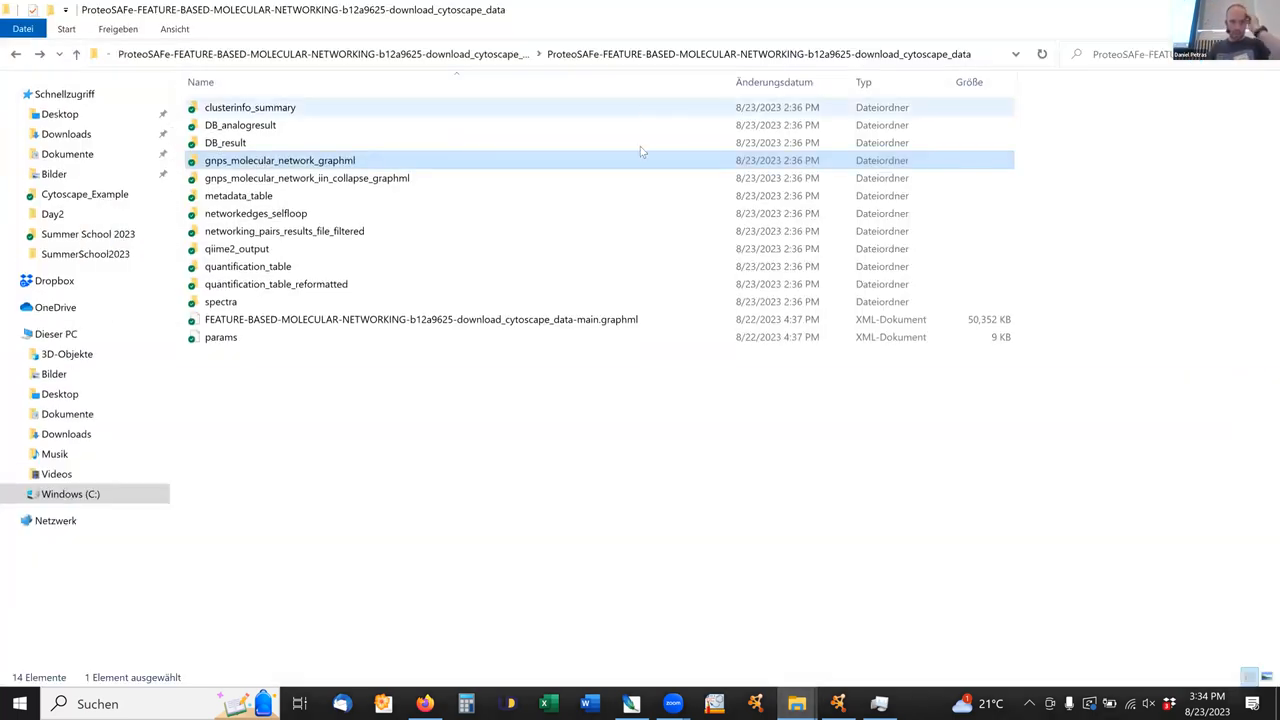
double_click(255, 287)
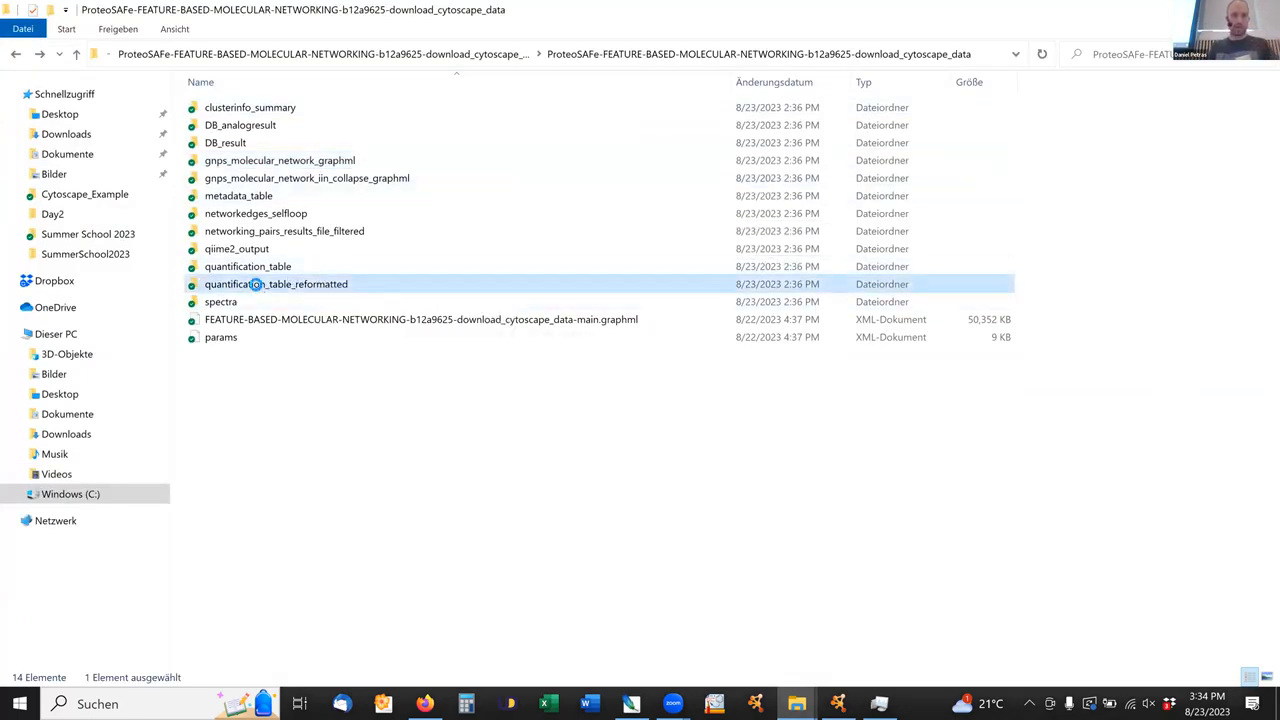
click(15, 54)
Open the quantification_table folder and open the quantification_table-00000 file in Notepad++.
double_click(272, 266)
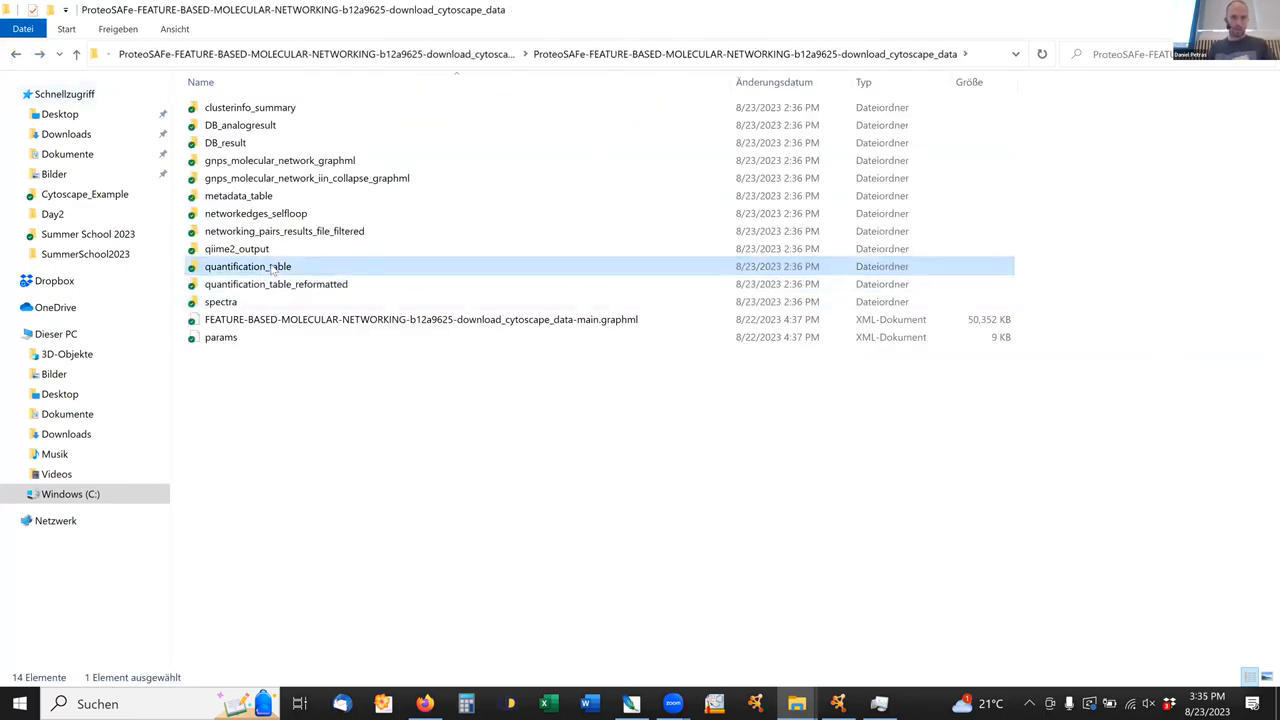
double_click(284, 112)
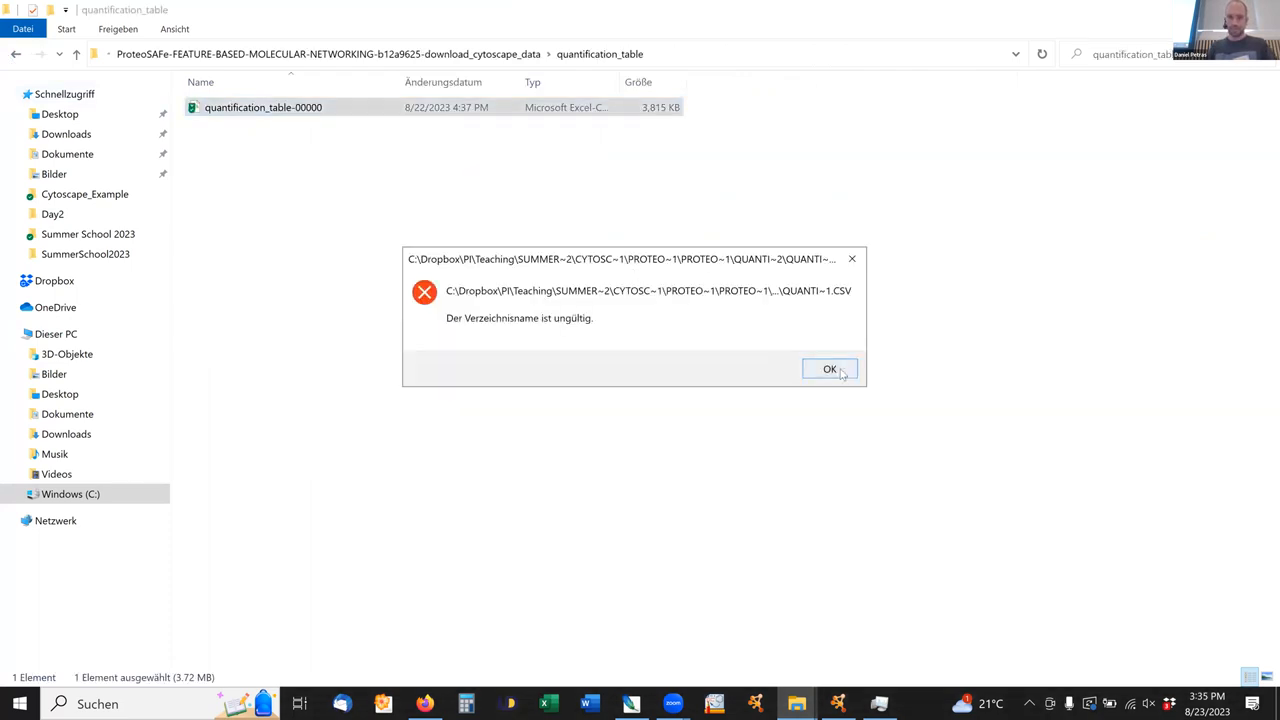
click(826, 369)
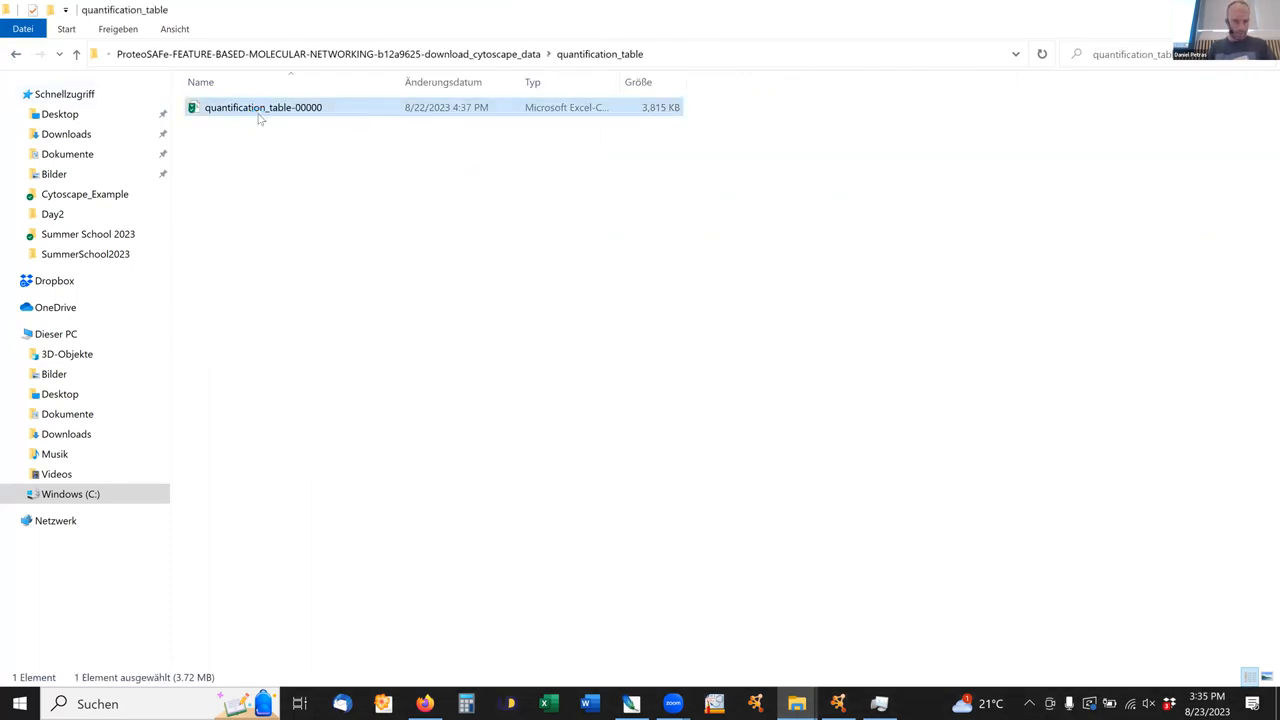
right_click(257, 112)
click(352, 340)
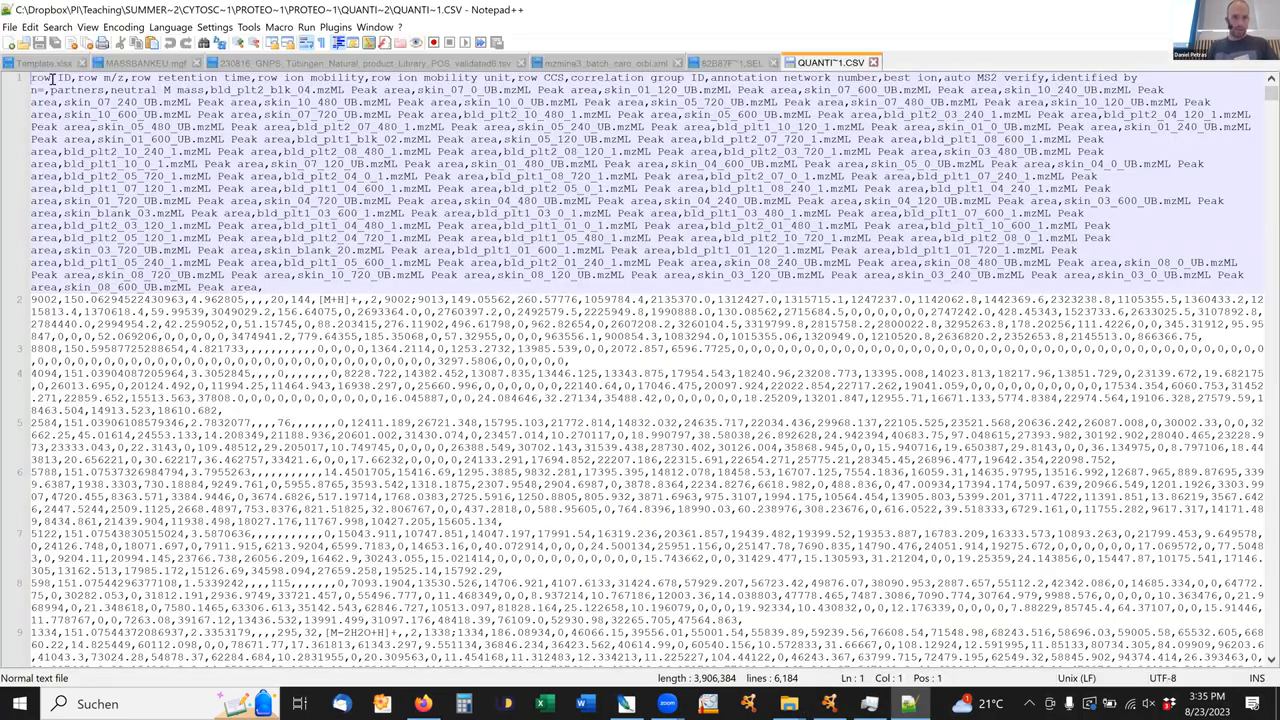
Highlight the row ID header in the CSV text, close the file and put the Notepad++ window away.
shift+click(66, 78)
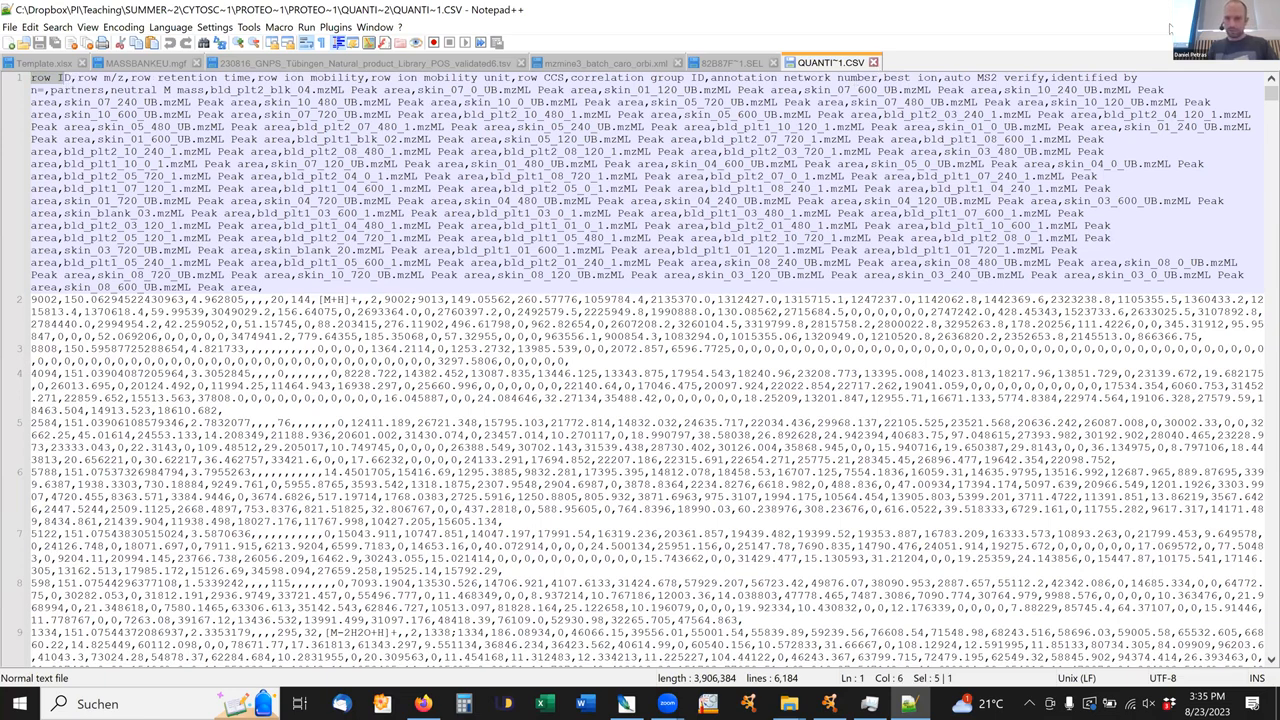
click(873, 62)
click(1183, 10)
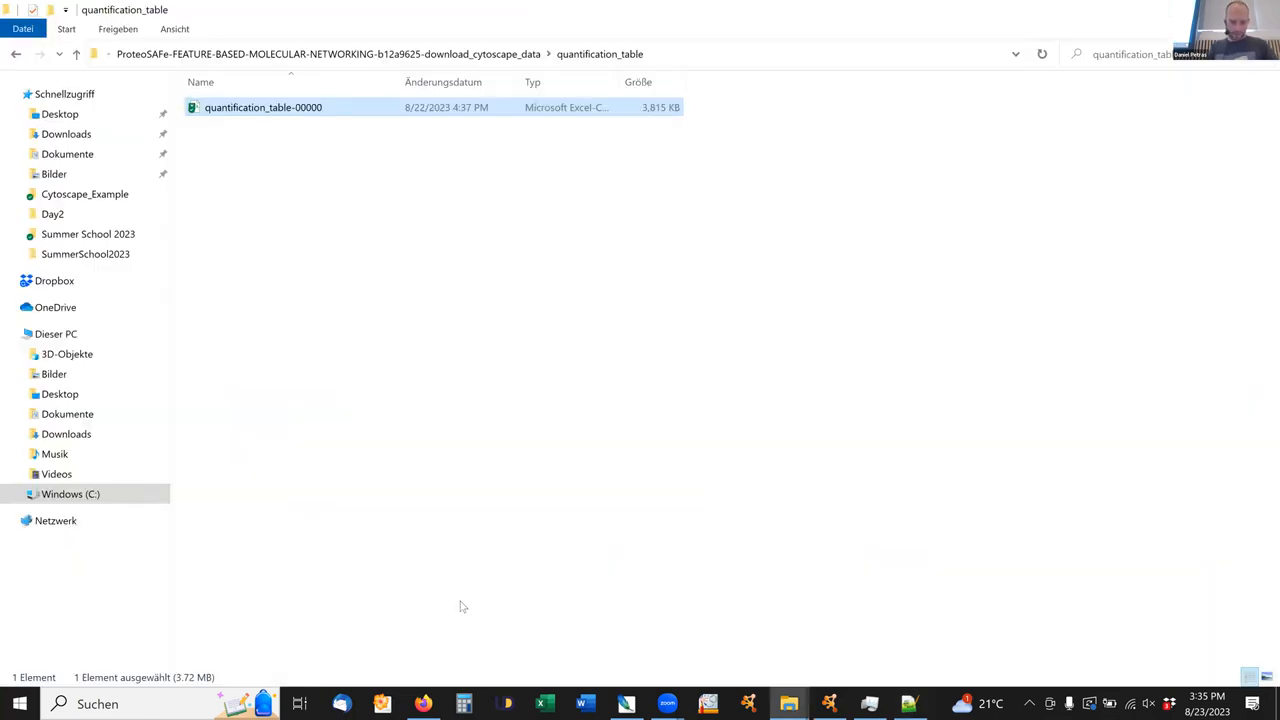
Start Excel, open quantification_table-00000 from the folder in it, and maximize the workbook window.
click(550, 702)
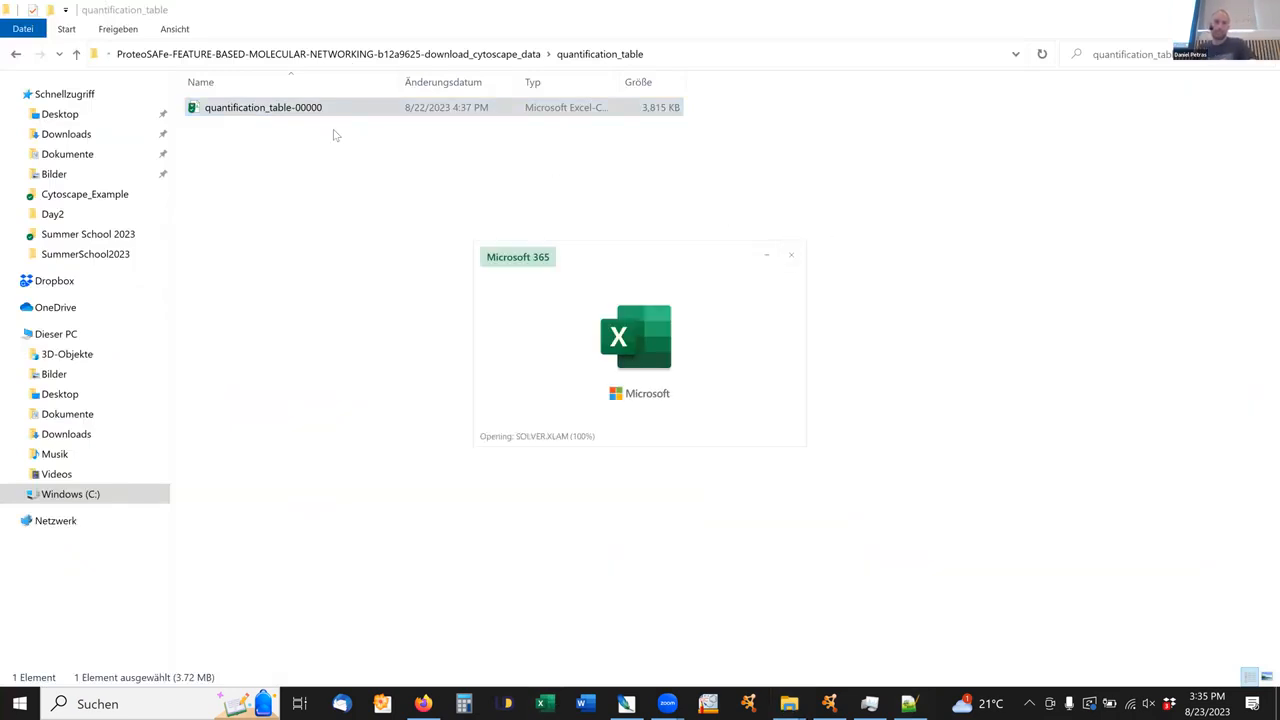
click(261, 110)
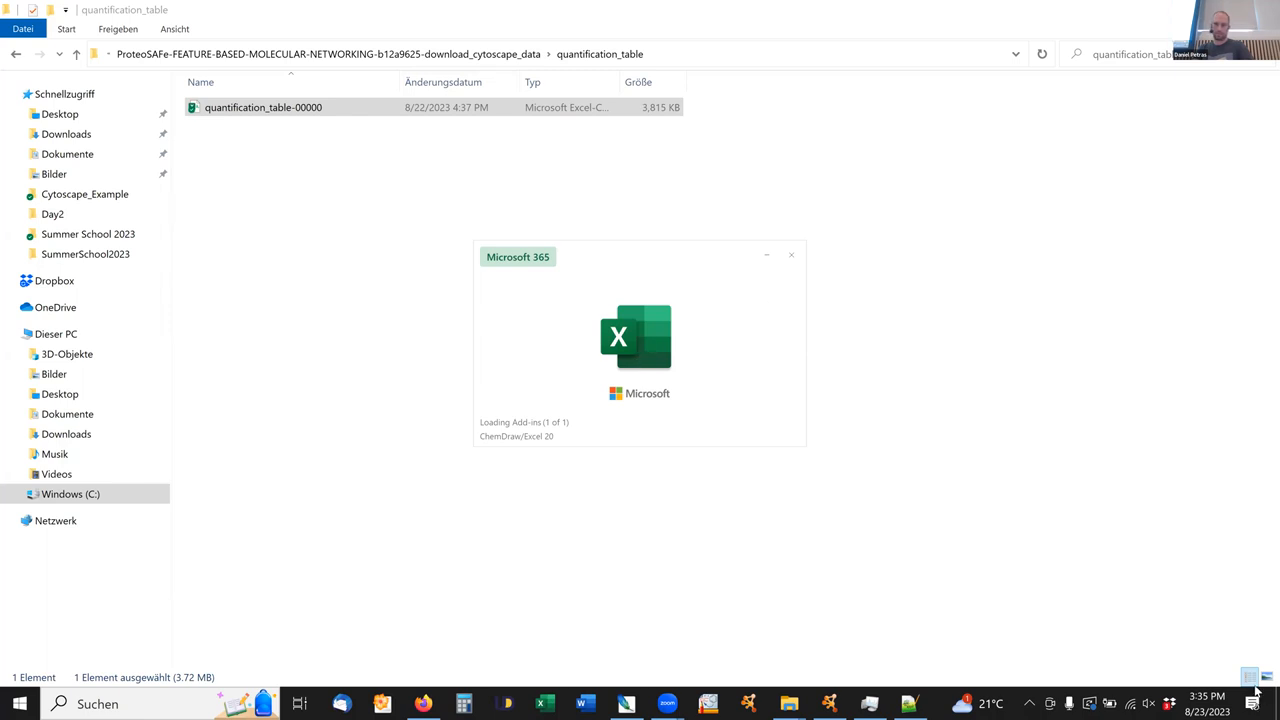
drag(249, 112, 458, 381)
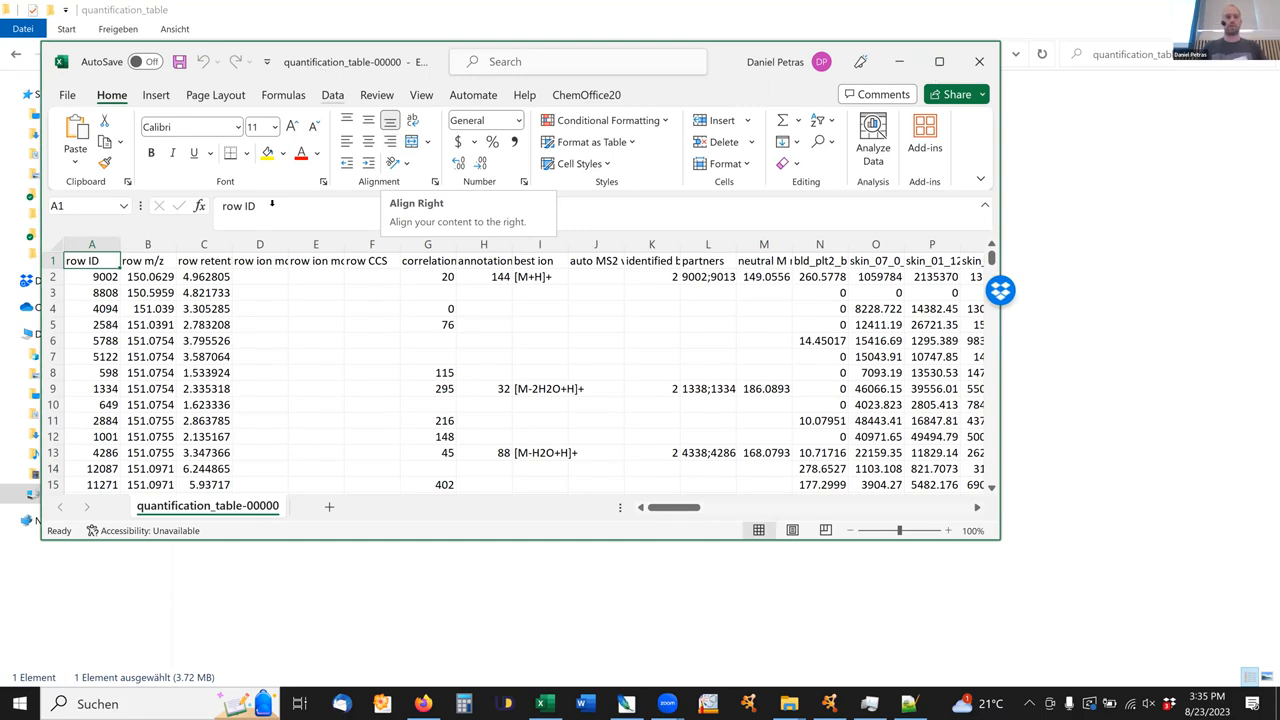
double_click(308, 60)
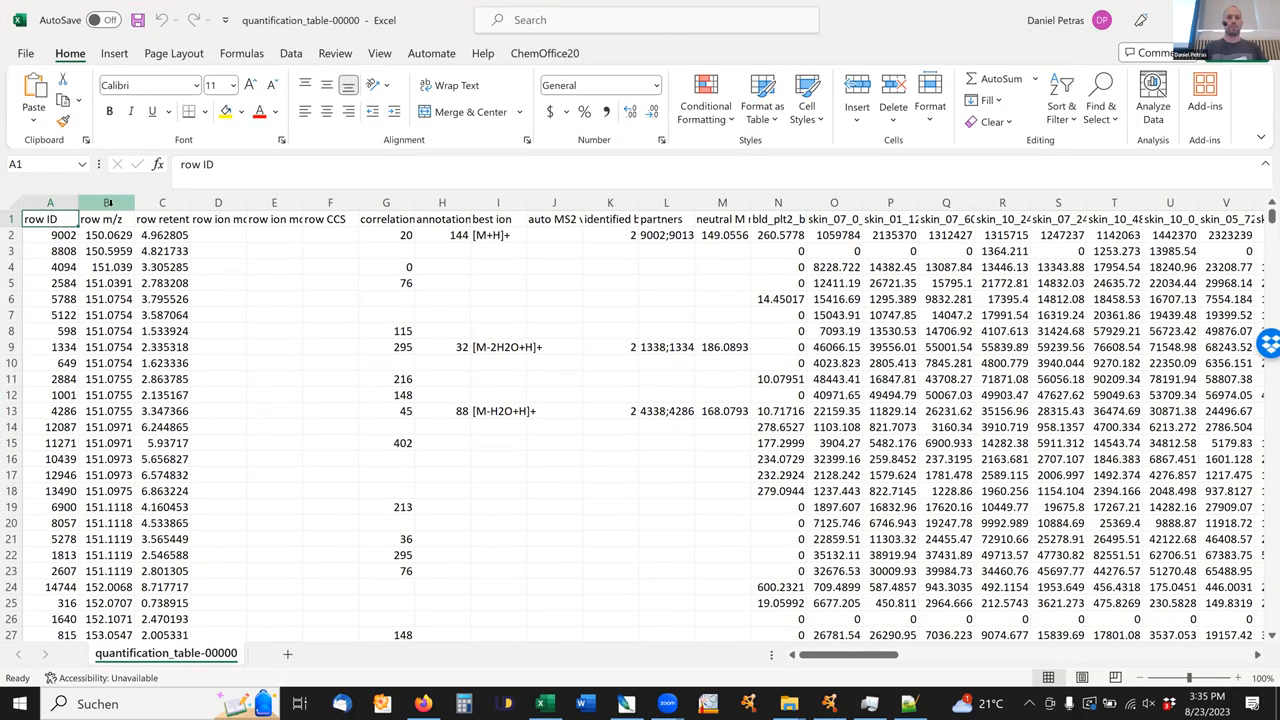
Point out the row m/z, row retention time and row ID columns by selecting each in turn.
click(106, 203)
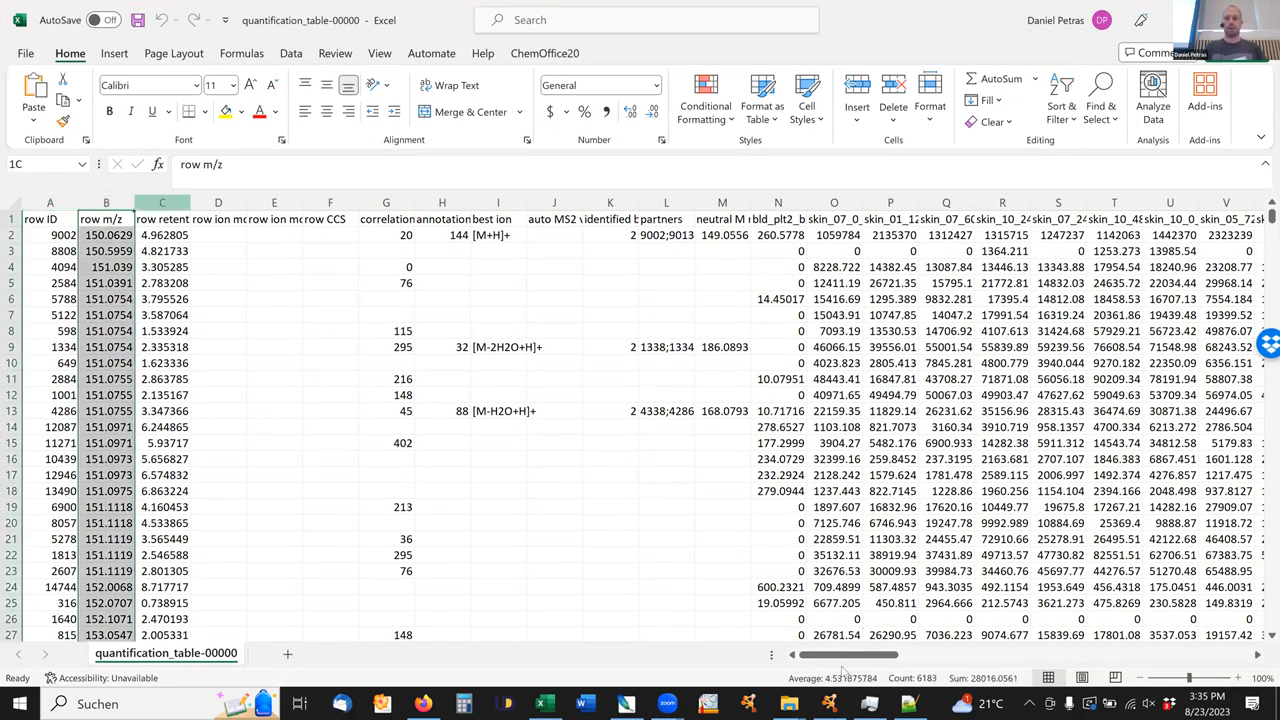
click(162, 203)
drag(864, 656, 762, 653)
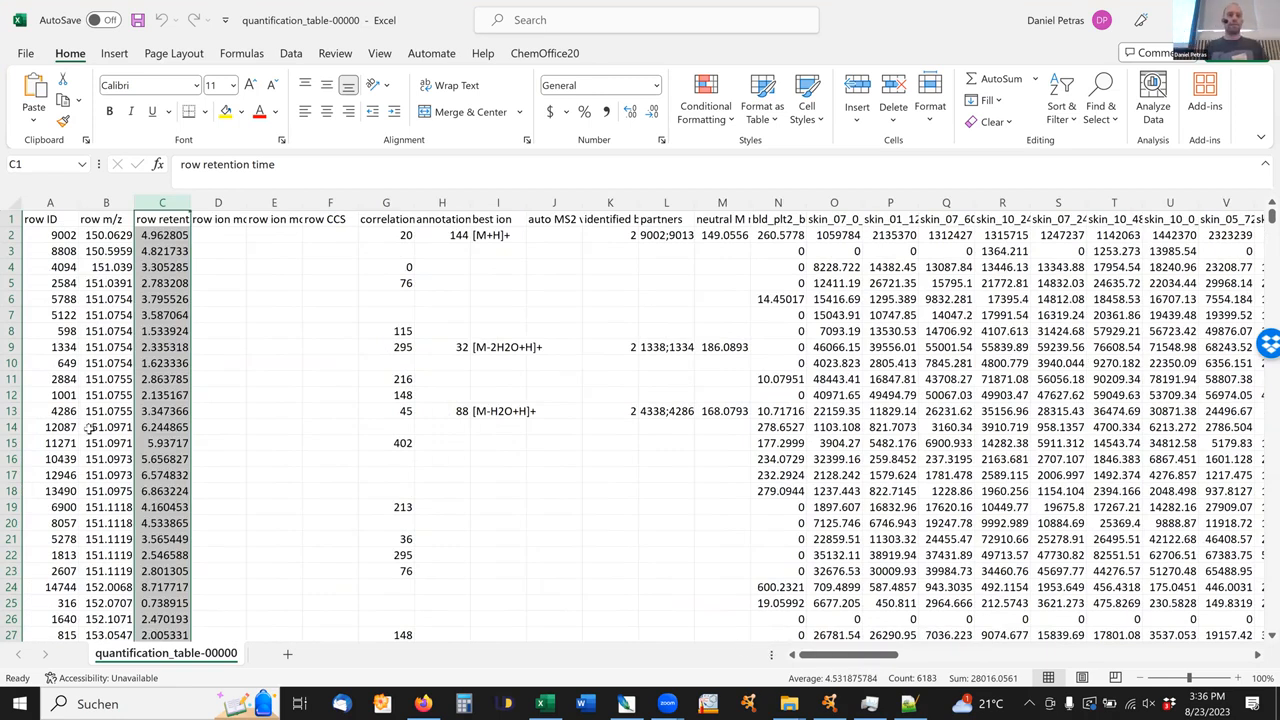
click(49, 204)
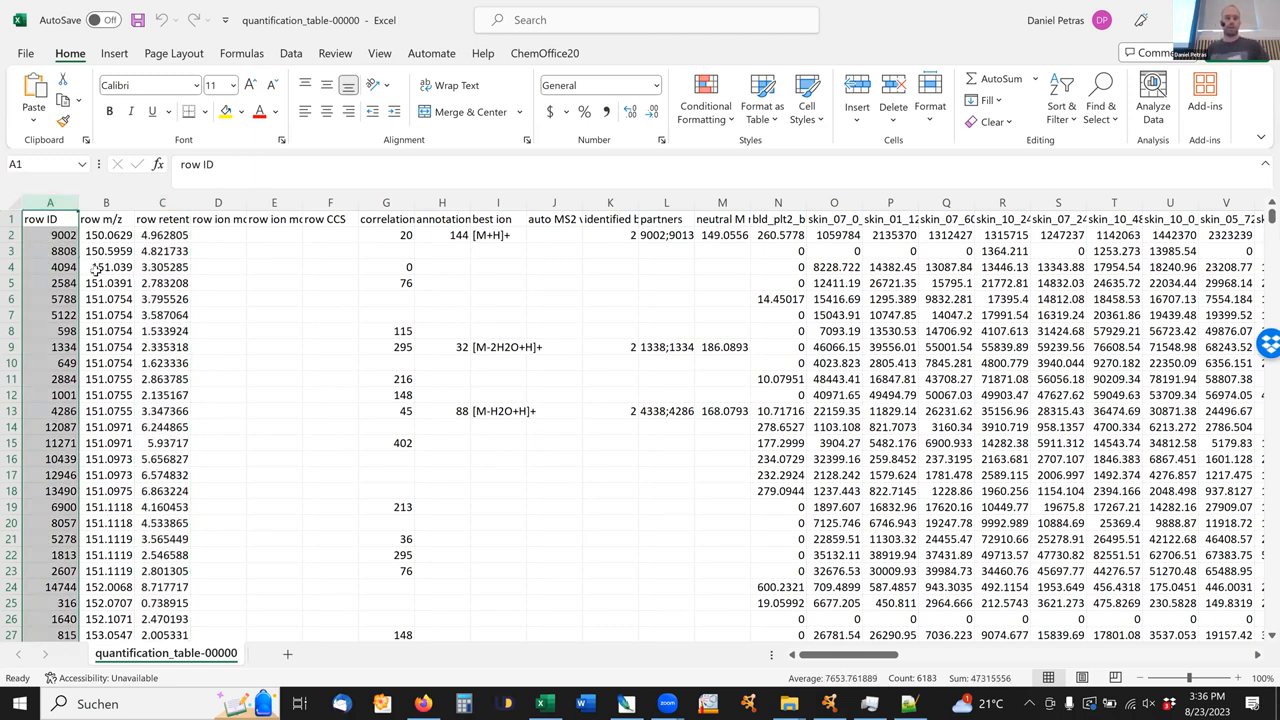
Return to the ProteoSAFe download folder in File Explorer and open its spectra subfolder.
key(alt+Tab)
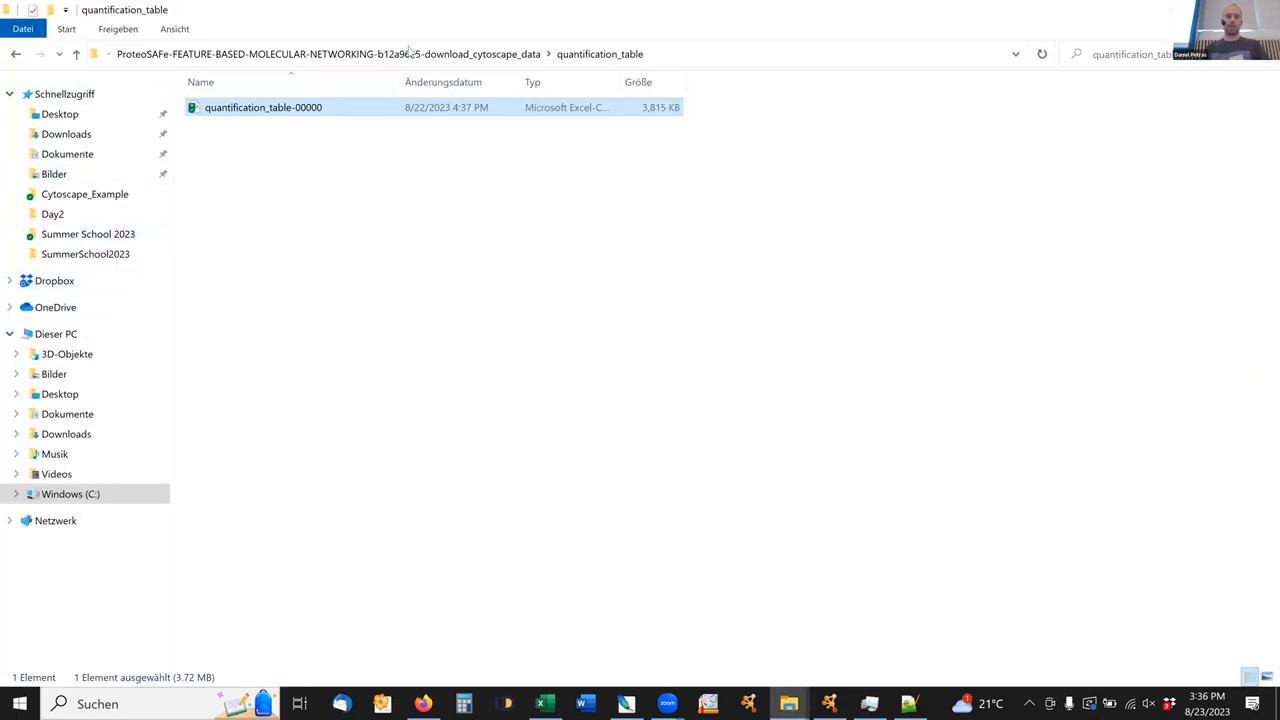
click(300, 54)
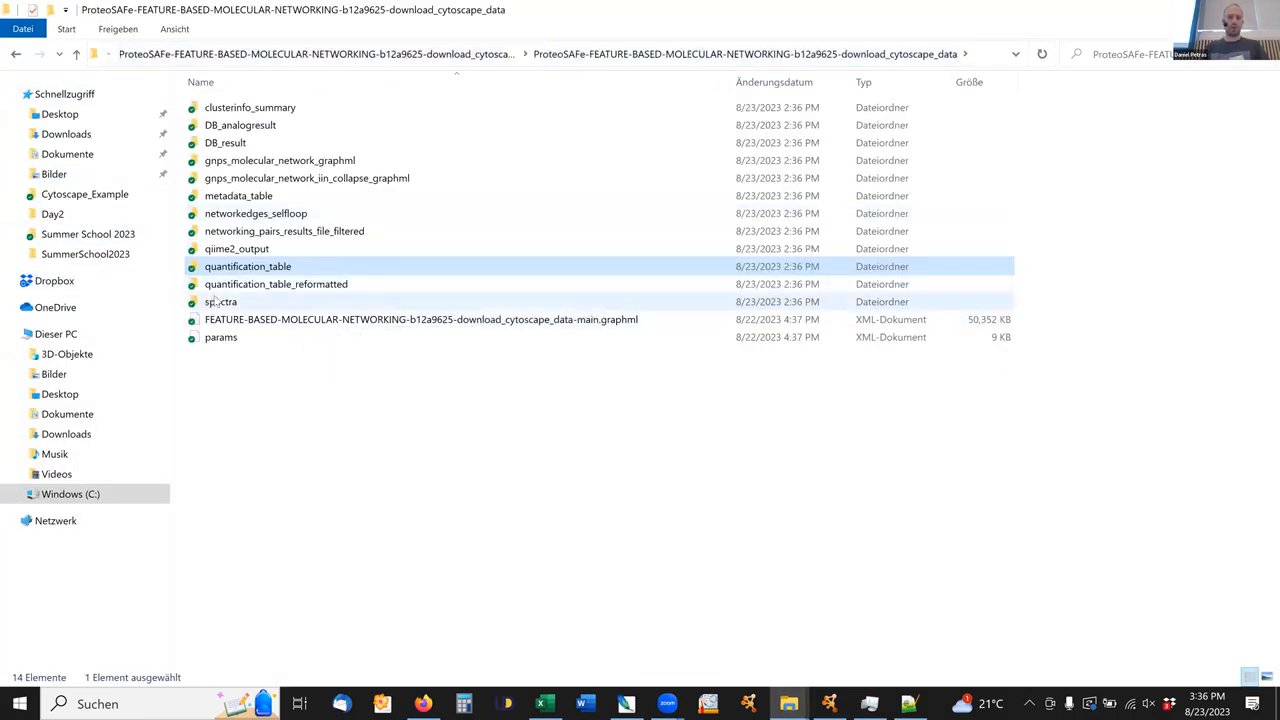
click(215, 301)
double_click(221, 301)
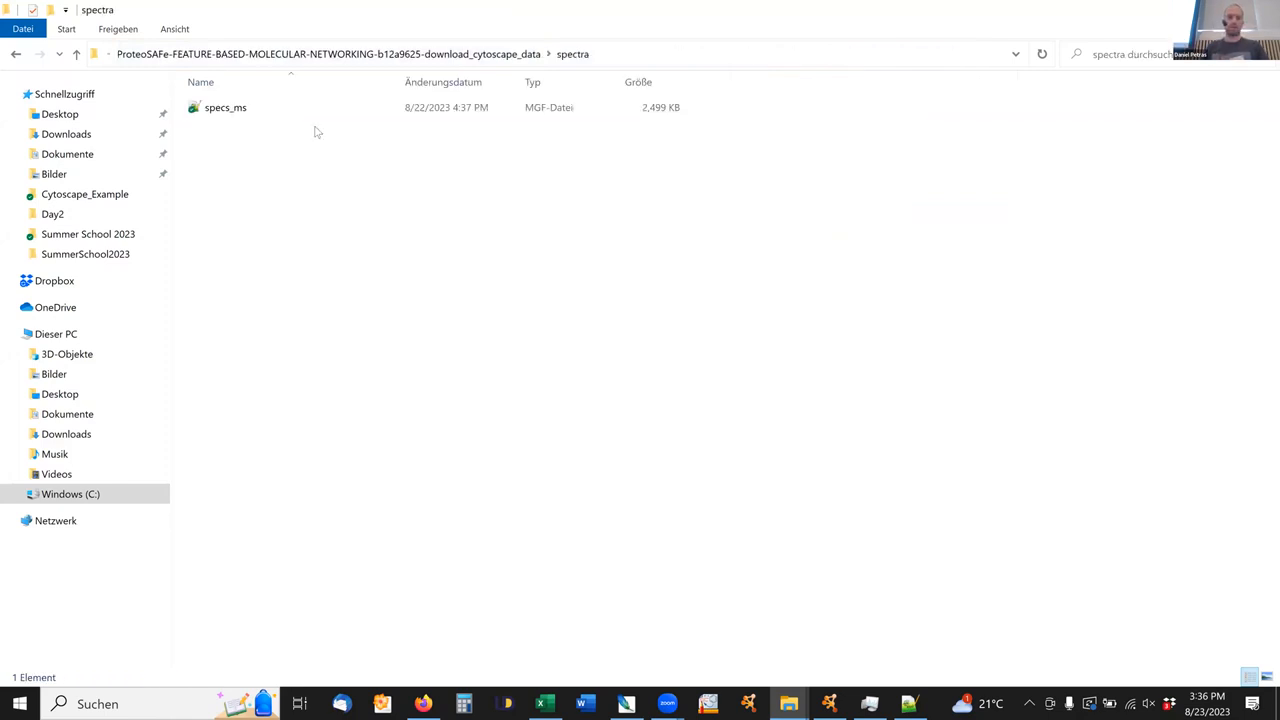
Try to open the specs_ms MGF file in Notepad++, and return to the spectra folder.
click(232, 112)
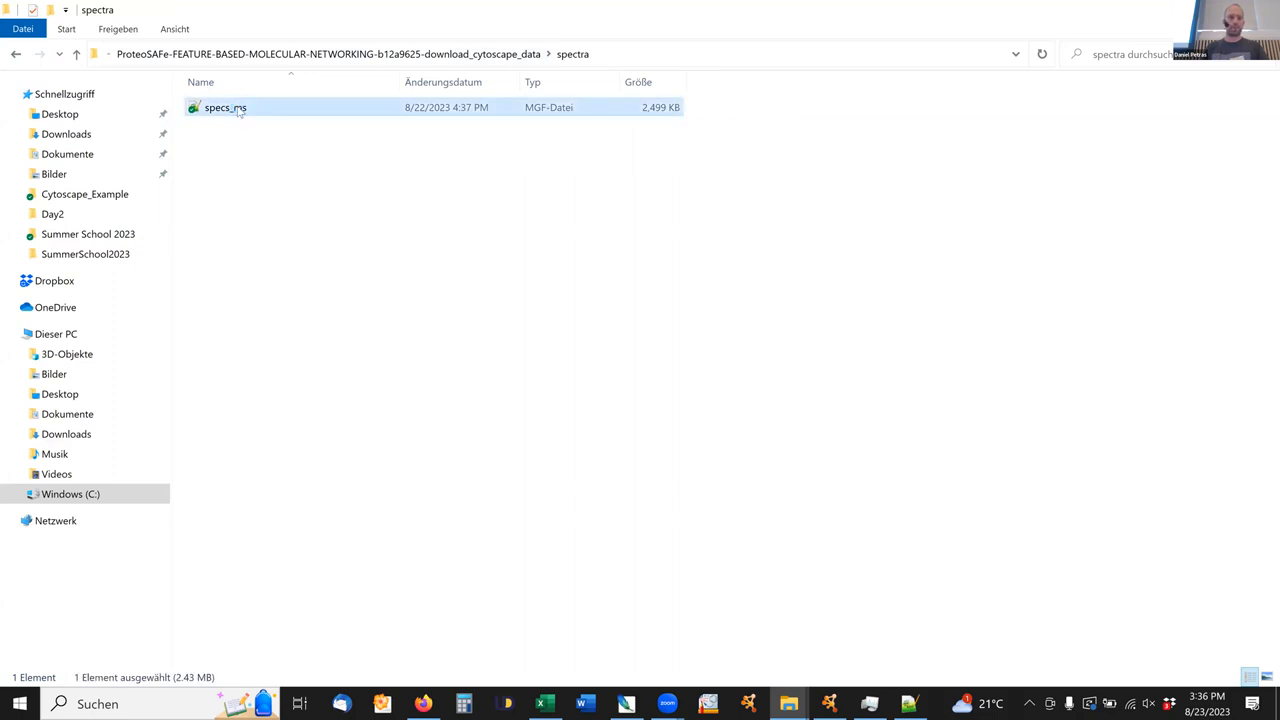
right_click(238, 108)
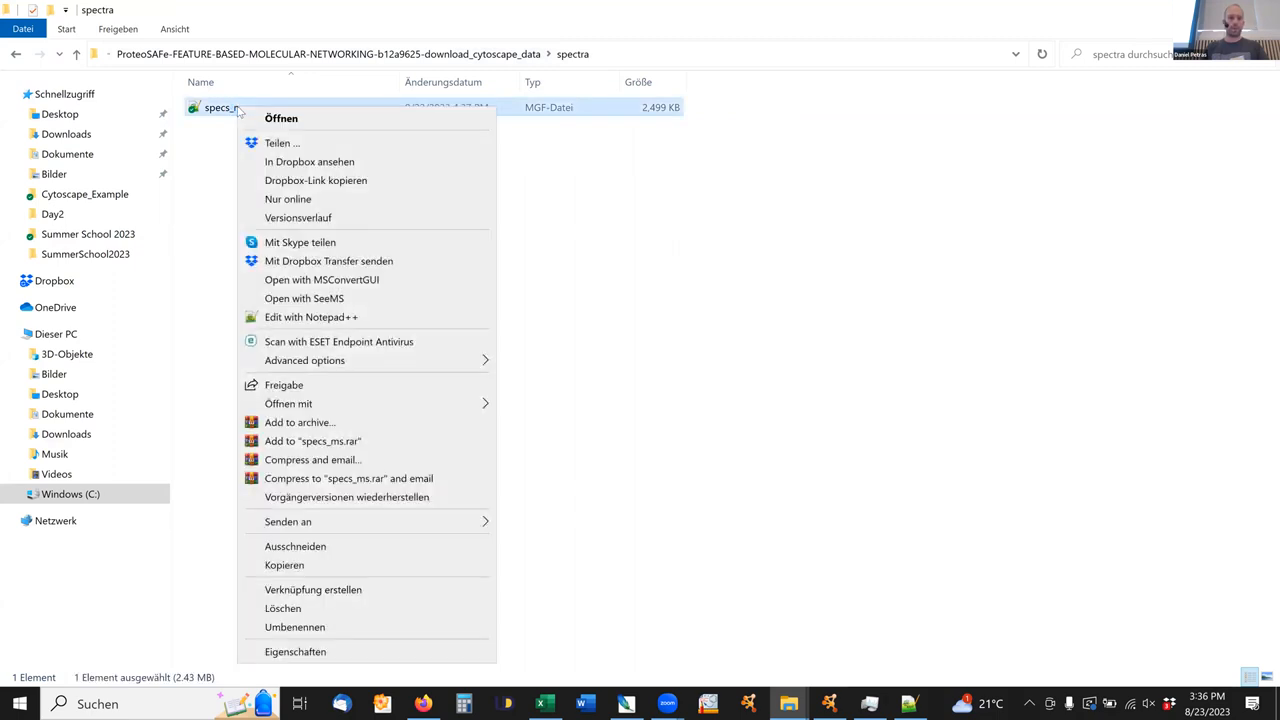
click(352, 318)
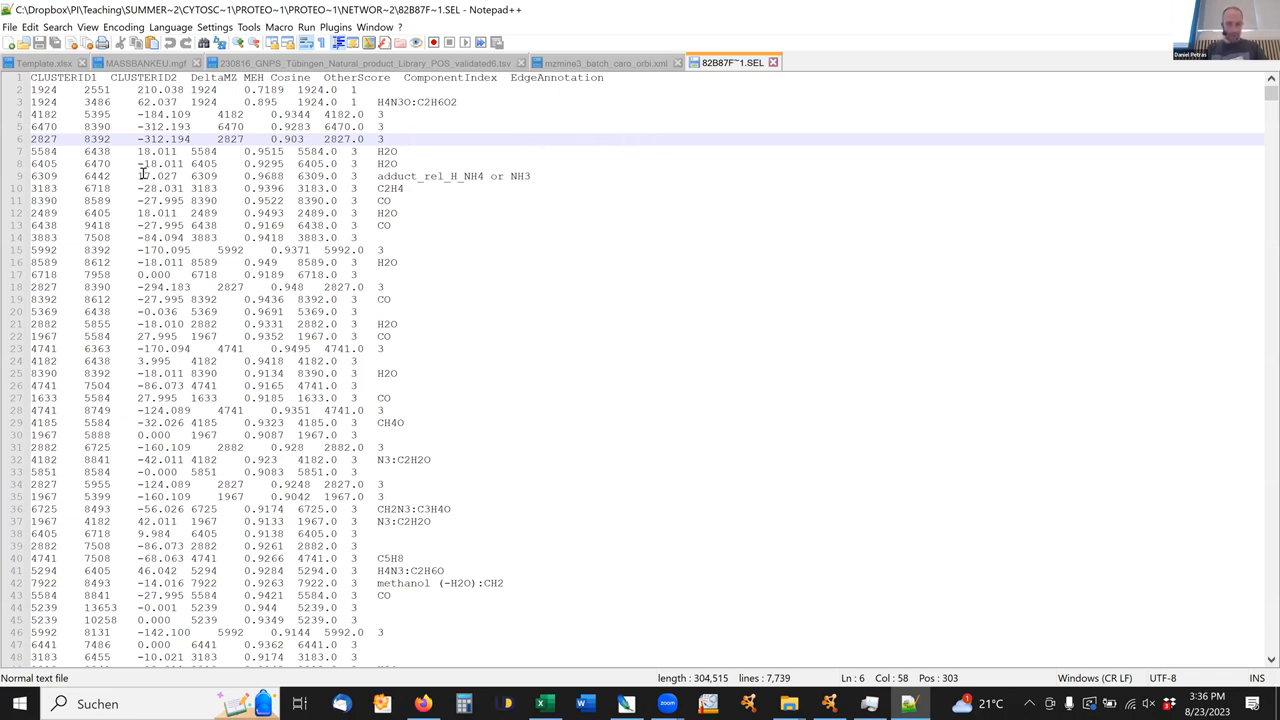
key(alt+Tab)
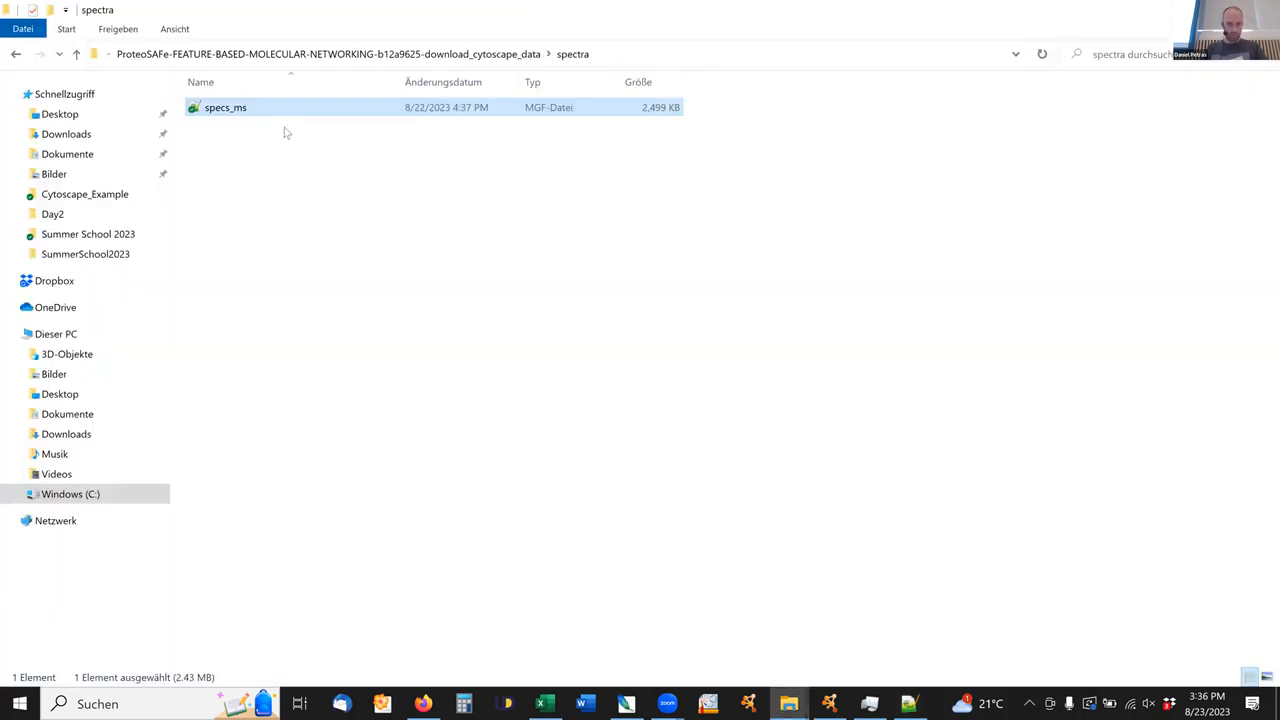
Open the specs_ms MGF file from the spectra folder in the Windows text Editor.
double_click(250, 108)
right_click(250, 108)
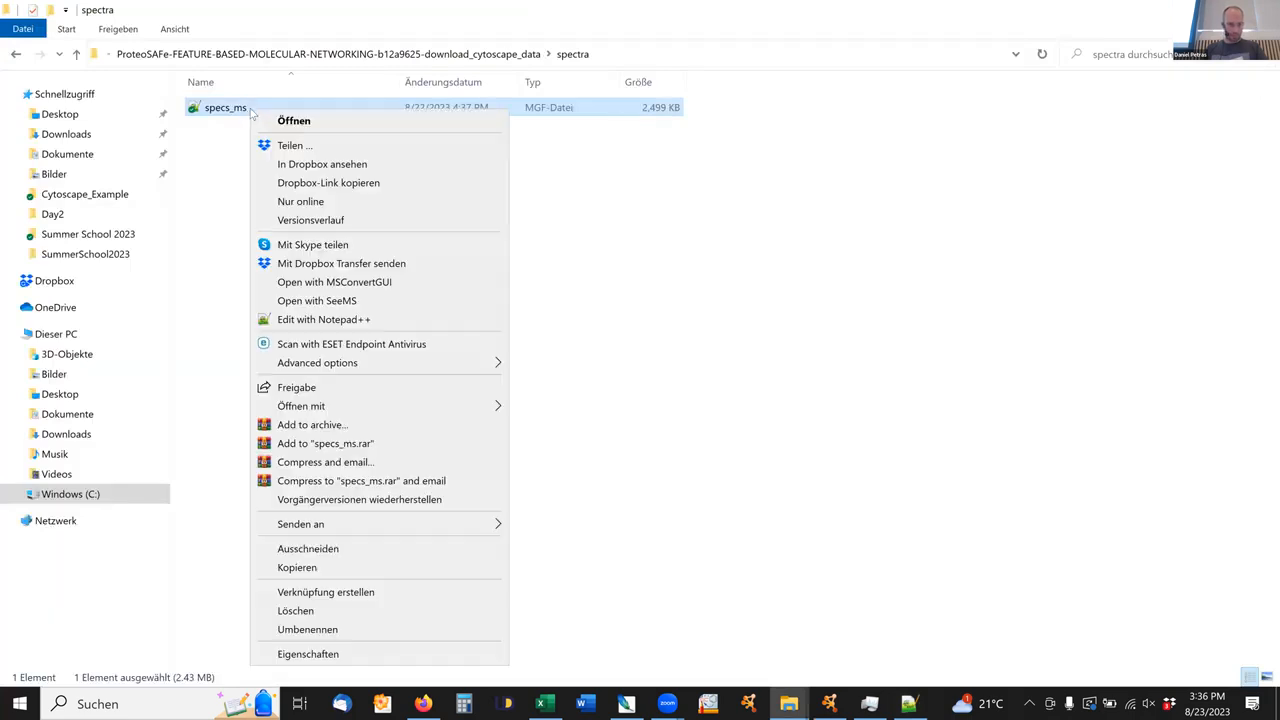
mouse_move(426, 405)
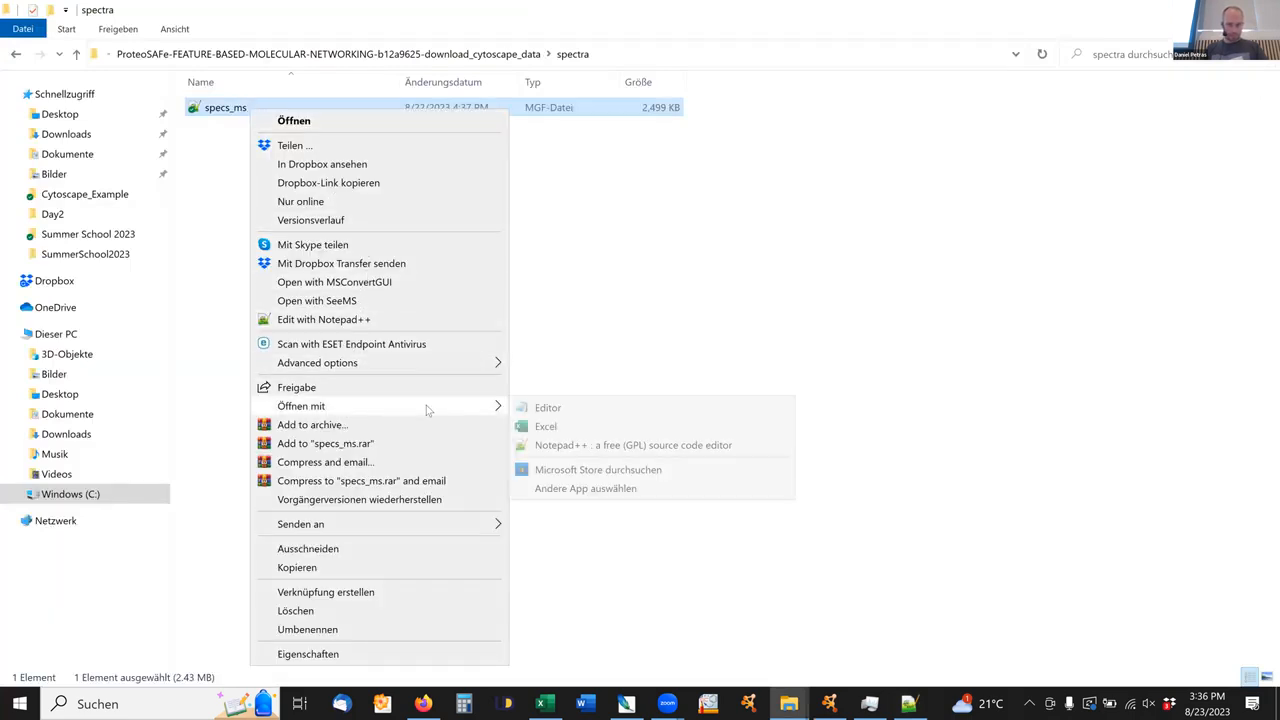
click(597, 409)
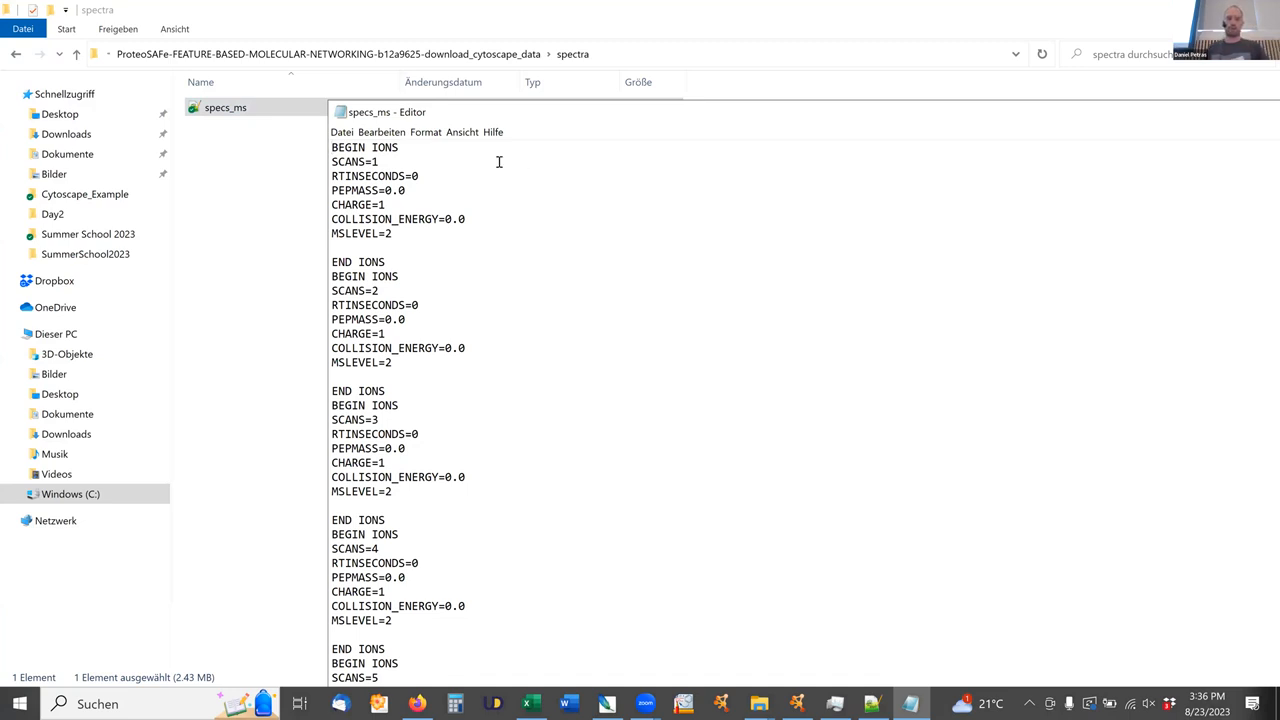
Find the scan 9 entry in specs_ms and highlight its fragment peak list and its SCANS line.
drag(333, 175, 339, 176)
scroll(429, 299, down, 17)
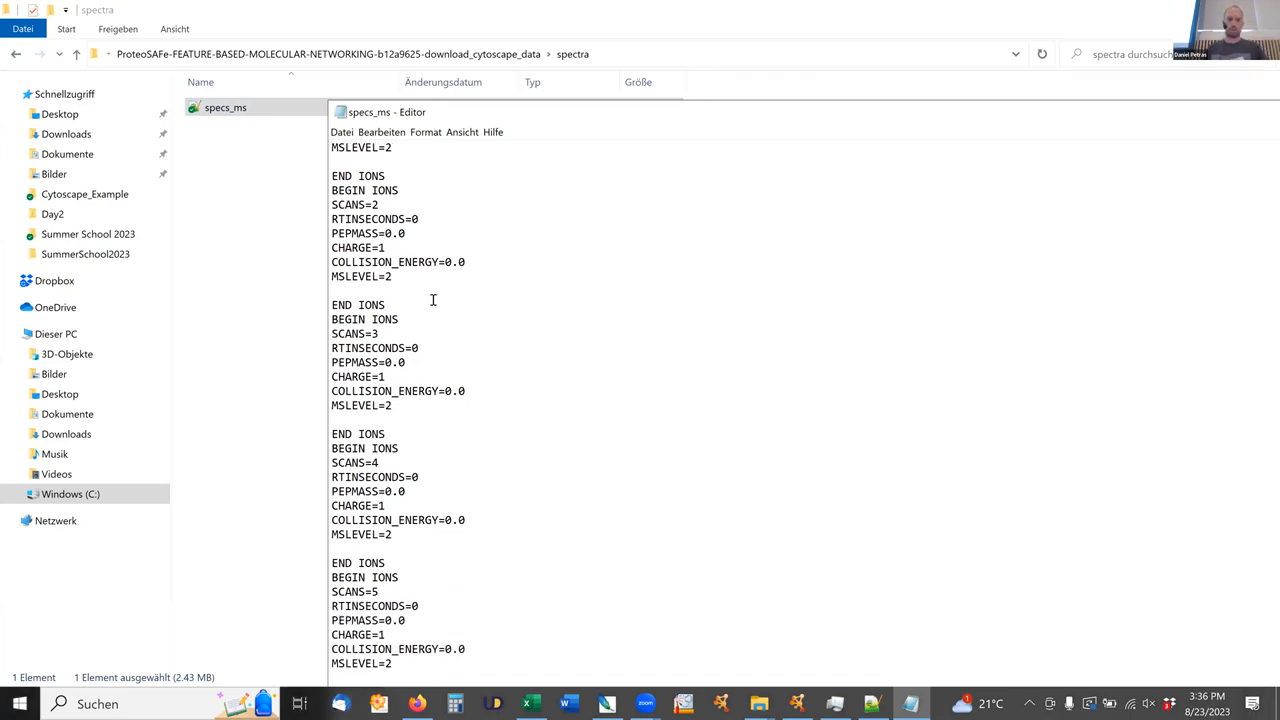
scroll(457, 390, down, 5)
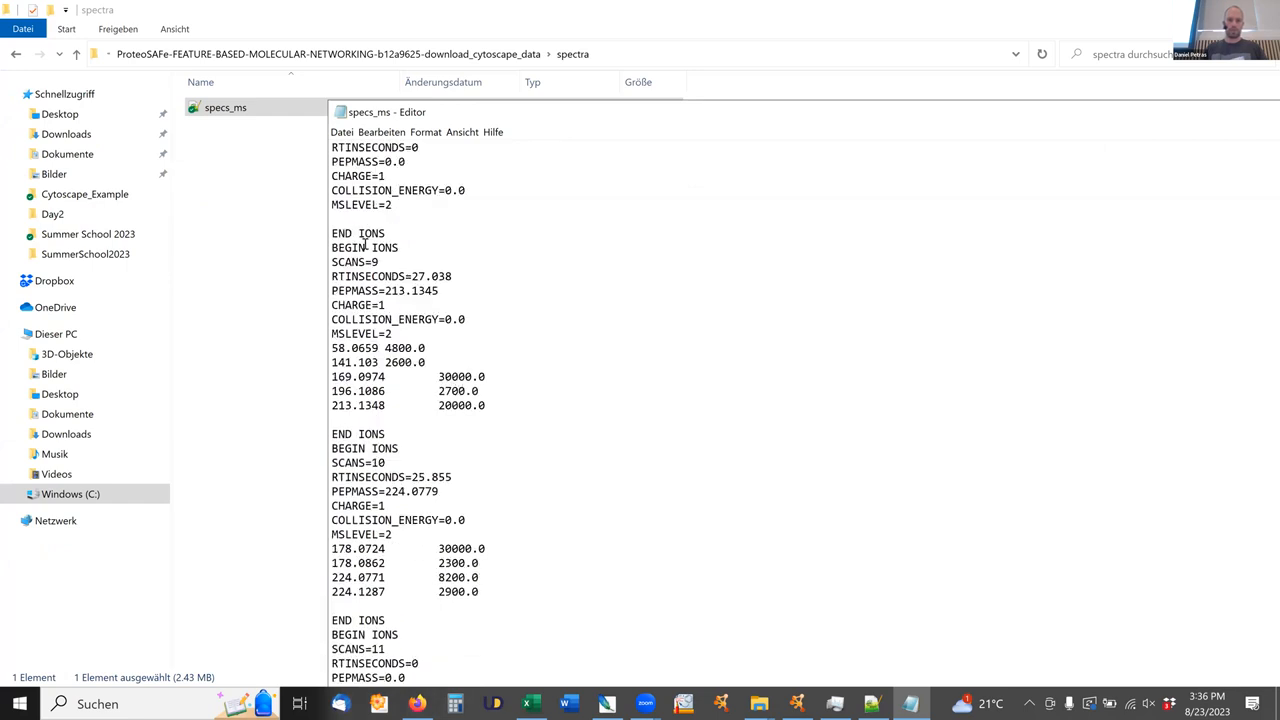
drag(485, 405, 345, 348)
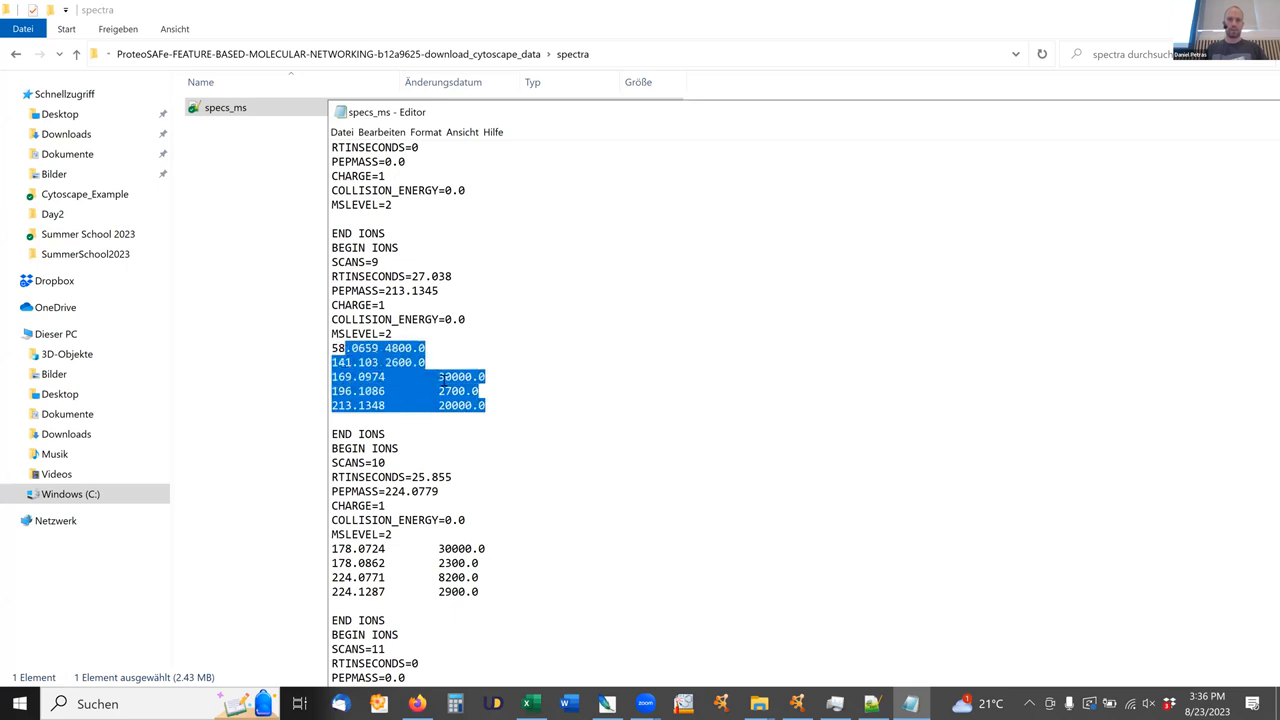
click(452, 364)
drag(345, 230, 330, 264)
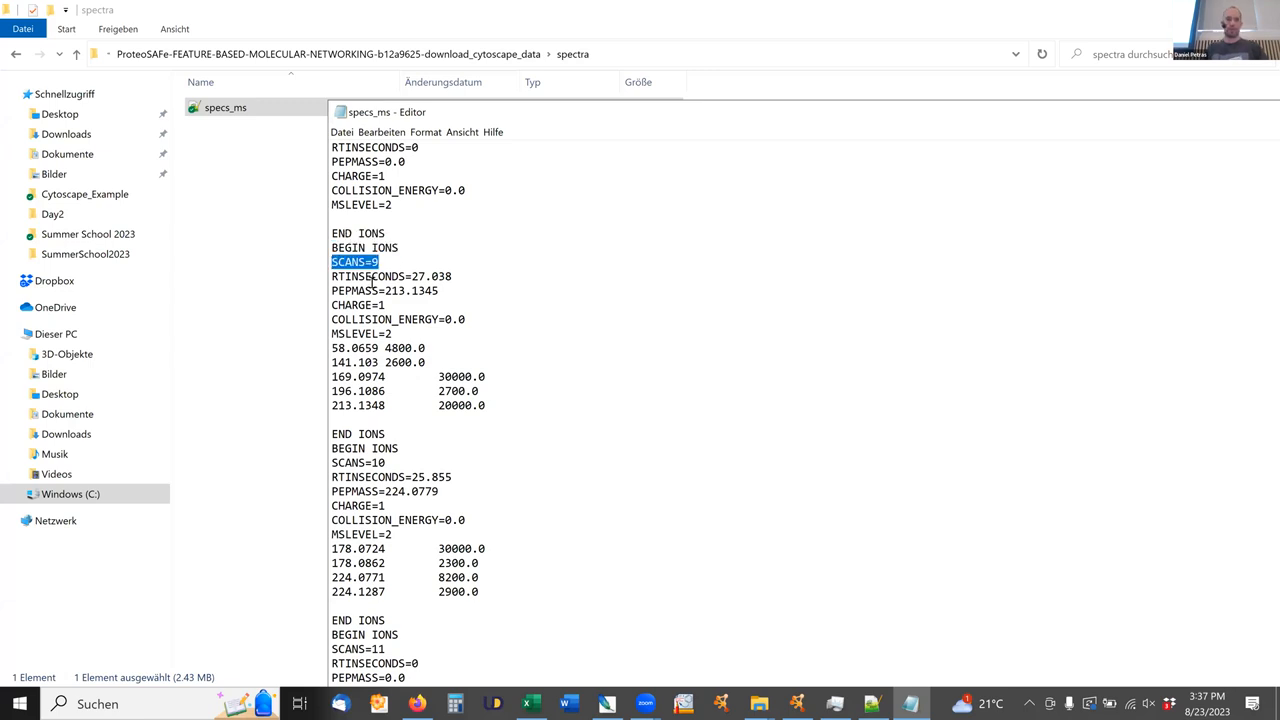
Switch to the quantification_table-00000 workbook in Excel to view the row IDs.
key(alt+Tab)
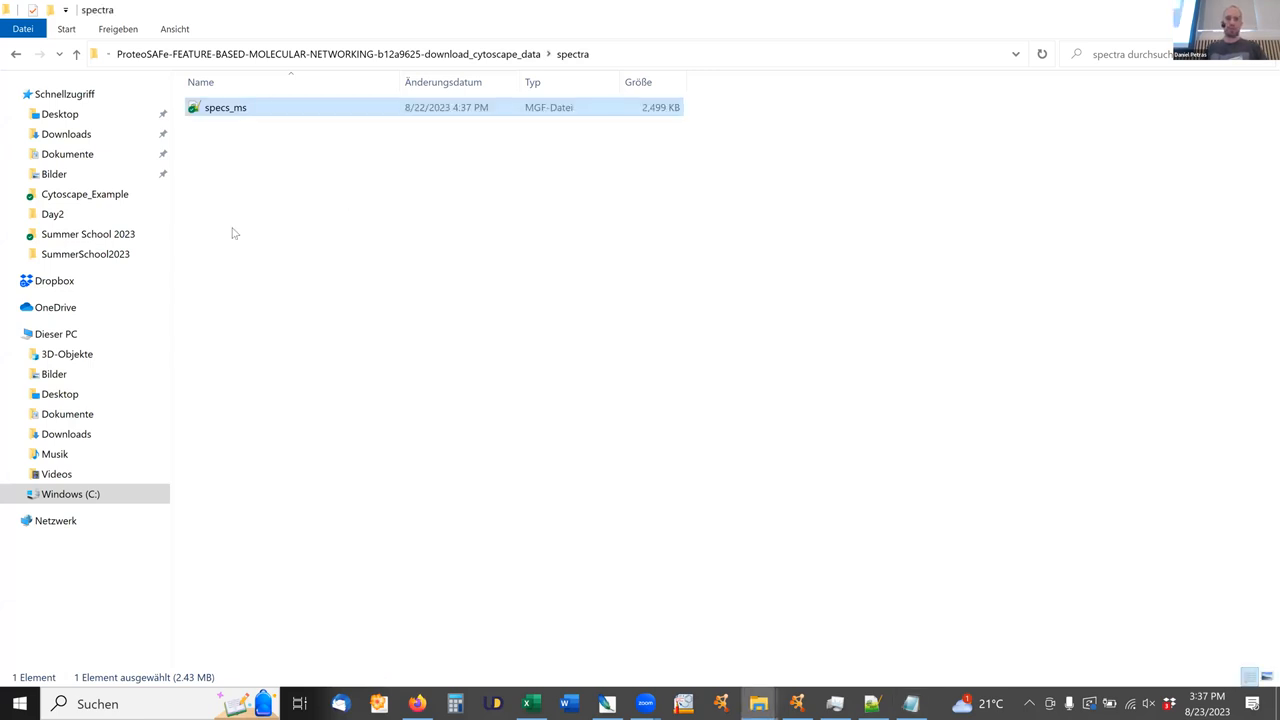
key(alt+Tab)
key(Tab)
key(Tab)
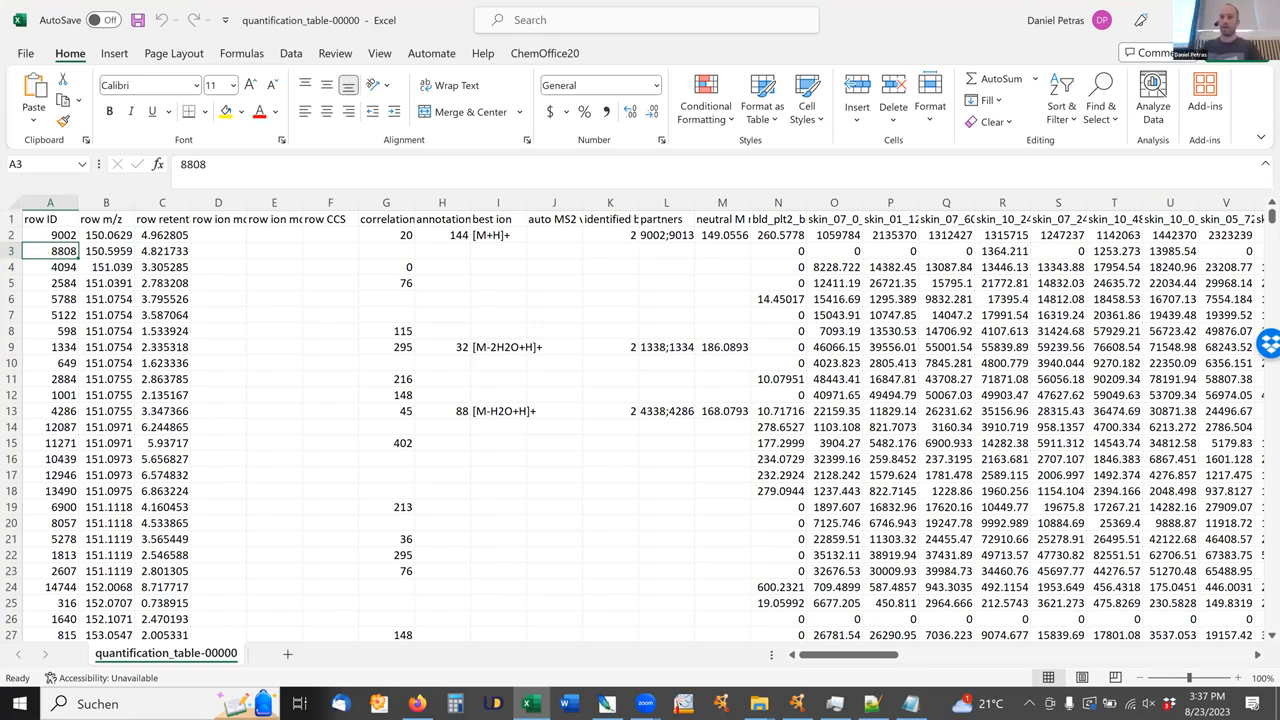
Return to File Explorer and go back through the visited folders to Cytoscape_Example.
click(528, 700)
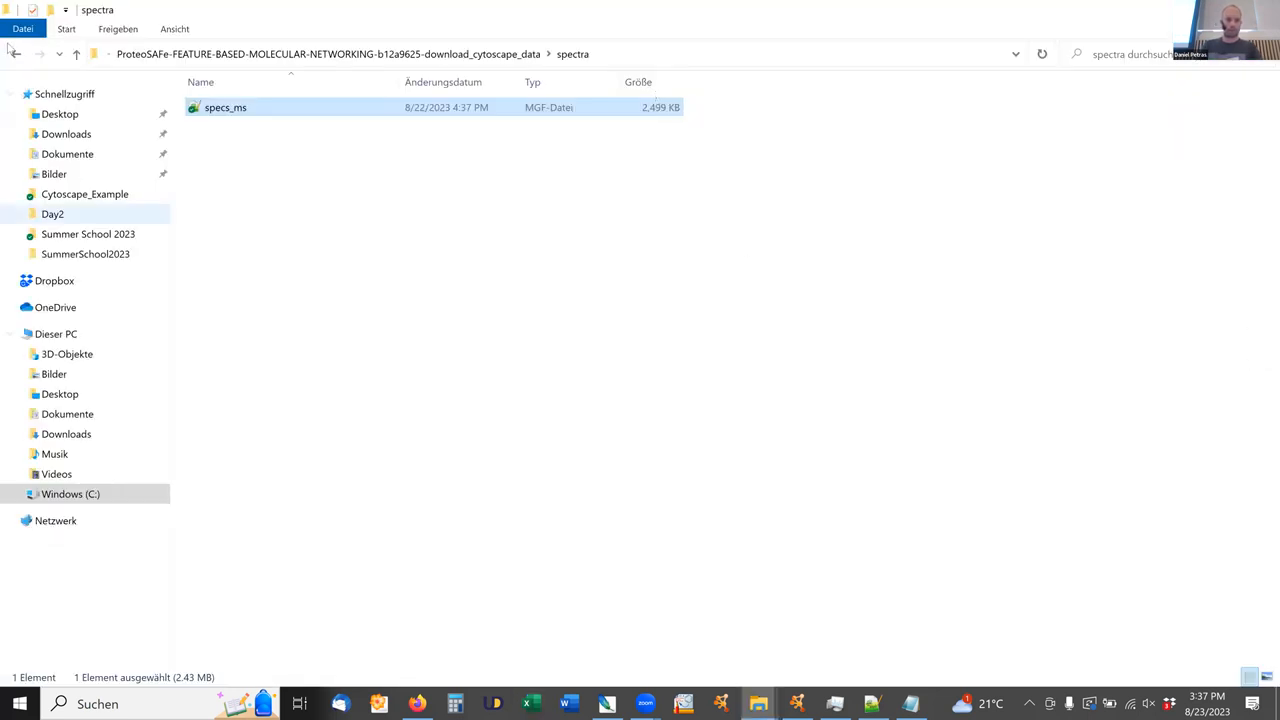
click(16, 56)
click(15, 57)
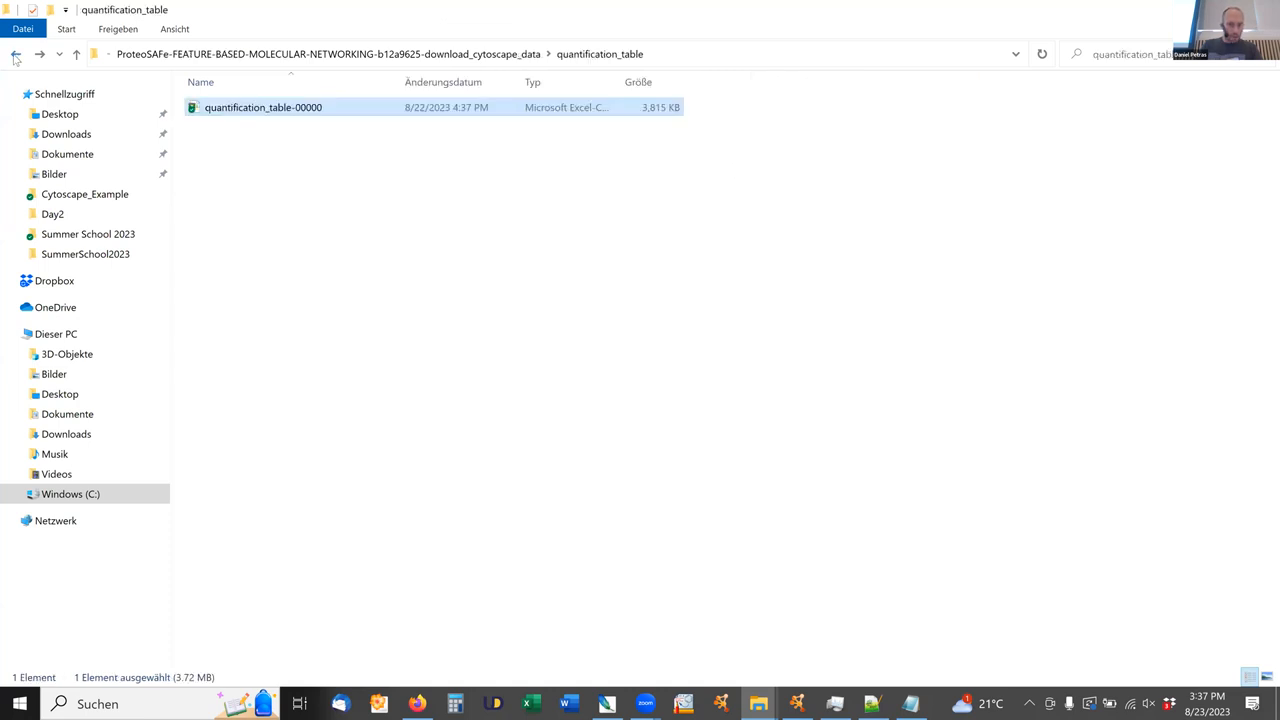
click(15, 57)
click(15, 57)
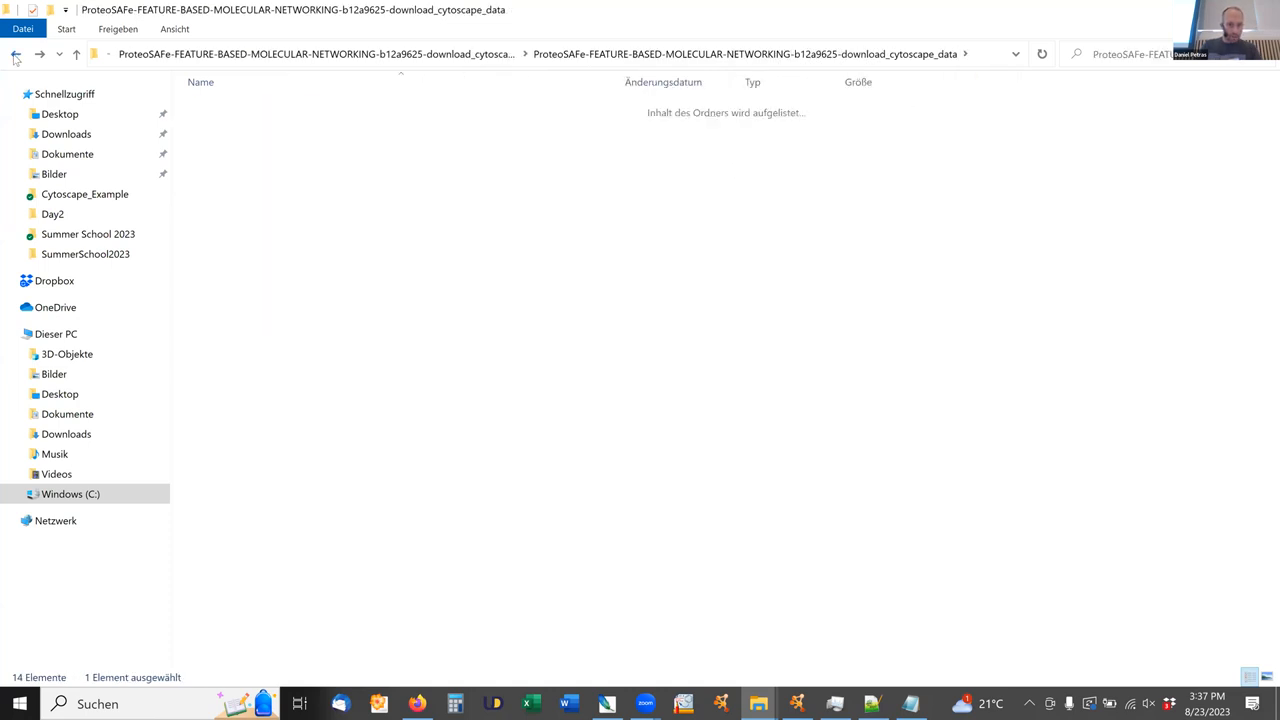
click(15, 57)
click(15, 57)
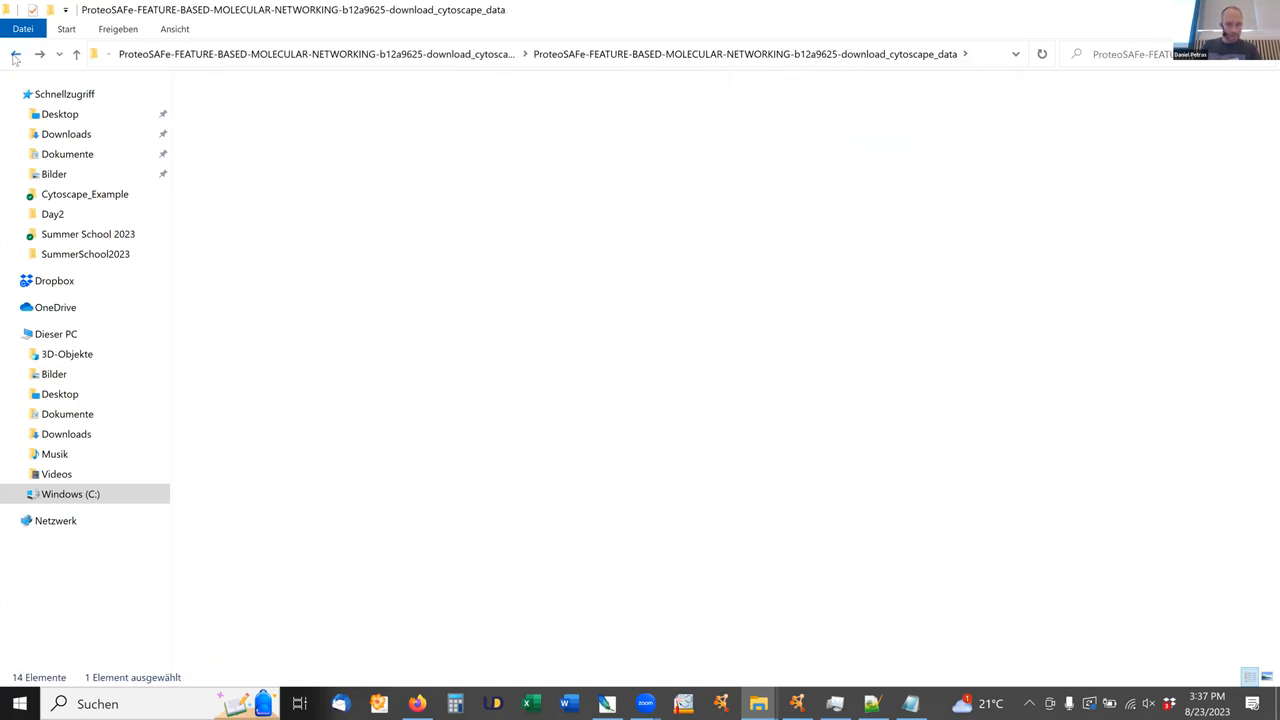
click(15, 57)
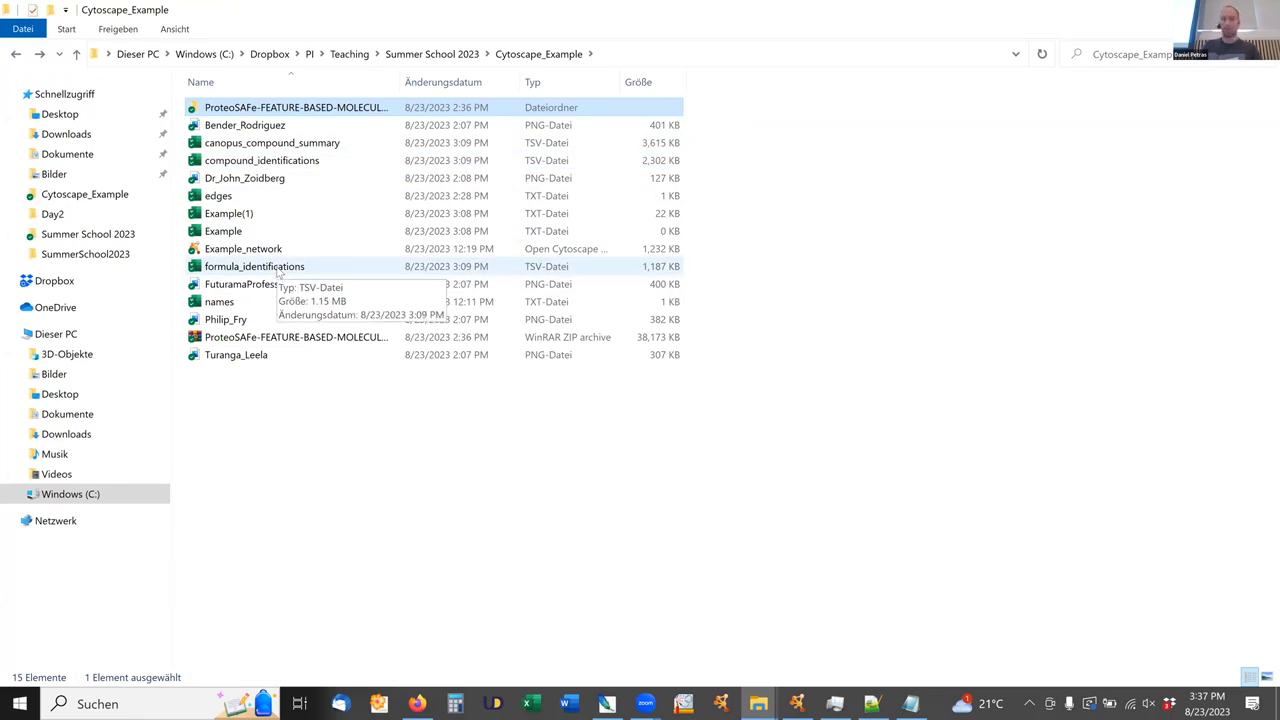
Switch to Firefox and view the sirius_output Example folder of the summer school GitHub repository.
key(alt+Tab)
key(alt+Tab)
key(alt+Tab)
key(alt+Tab)
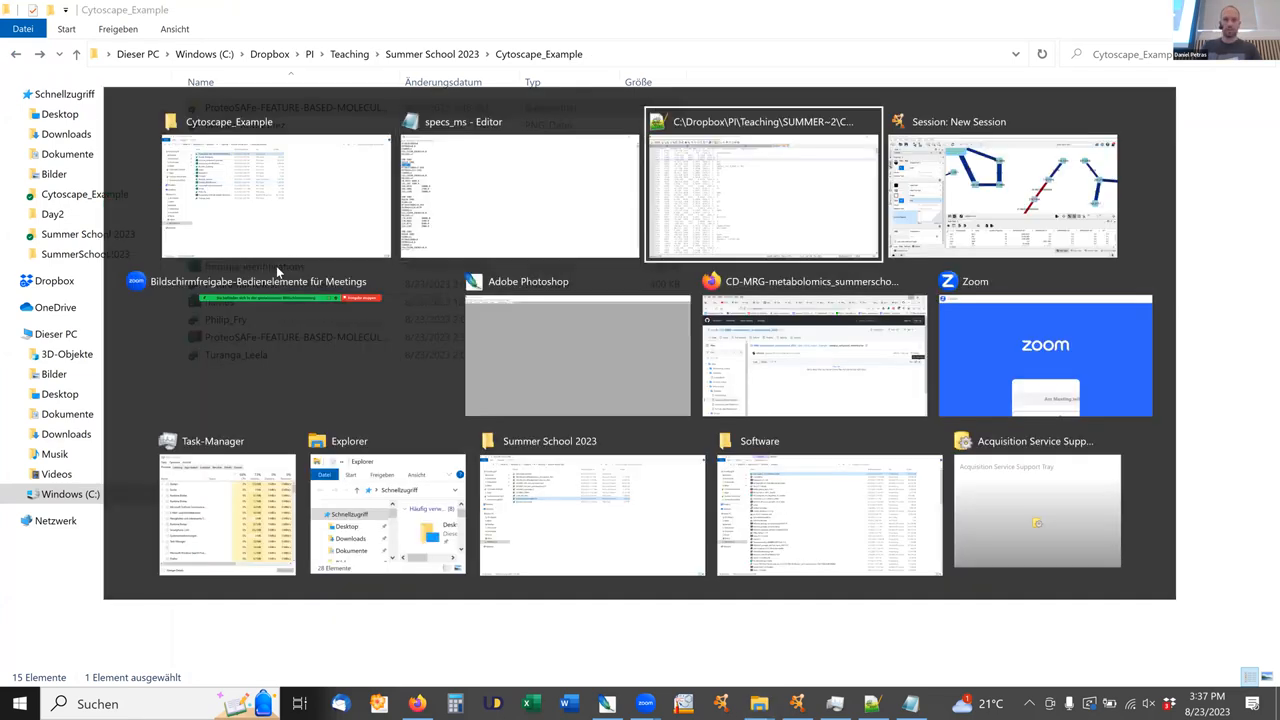
key(alt+Tab)
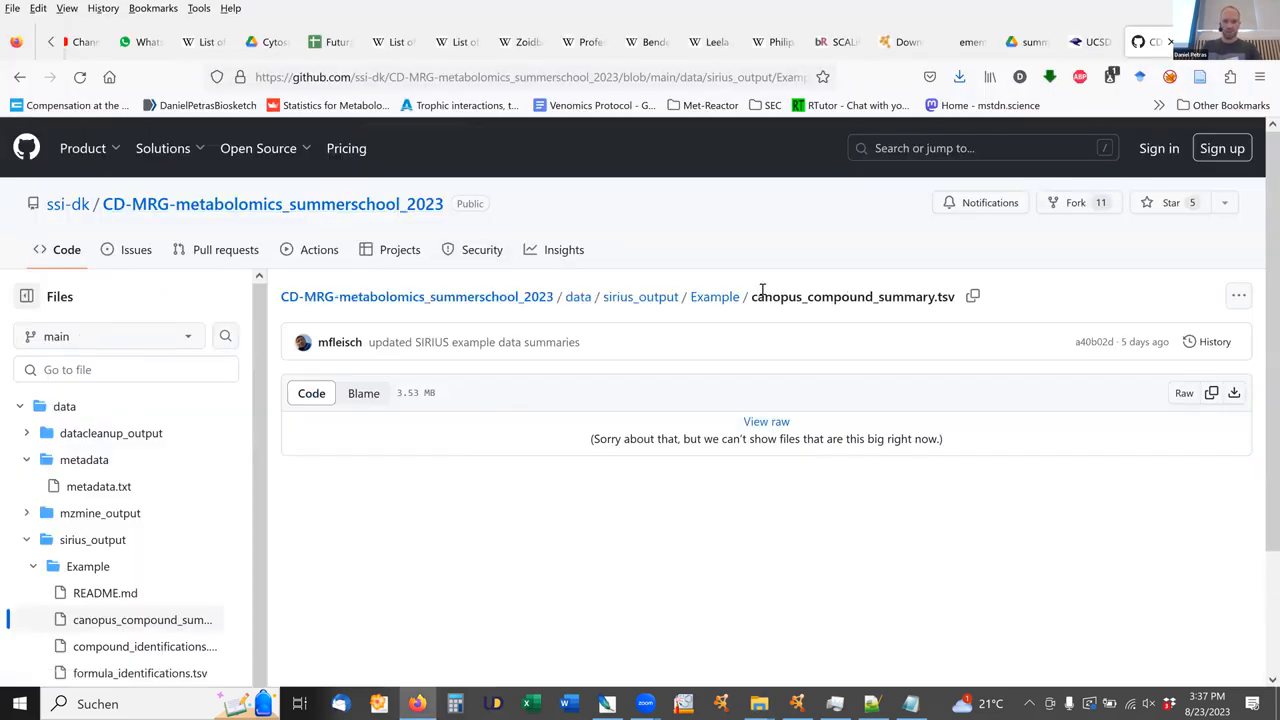
click(716, 298)
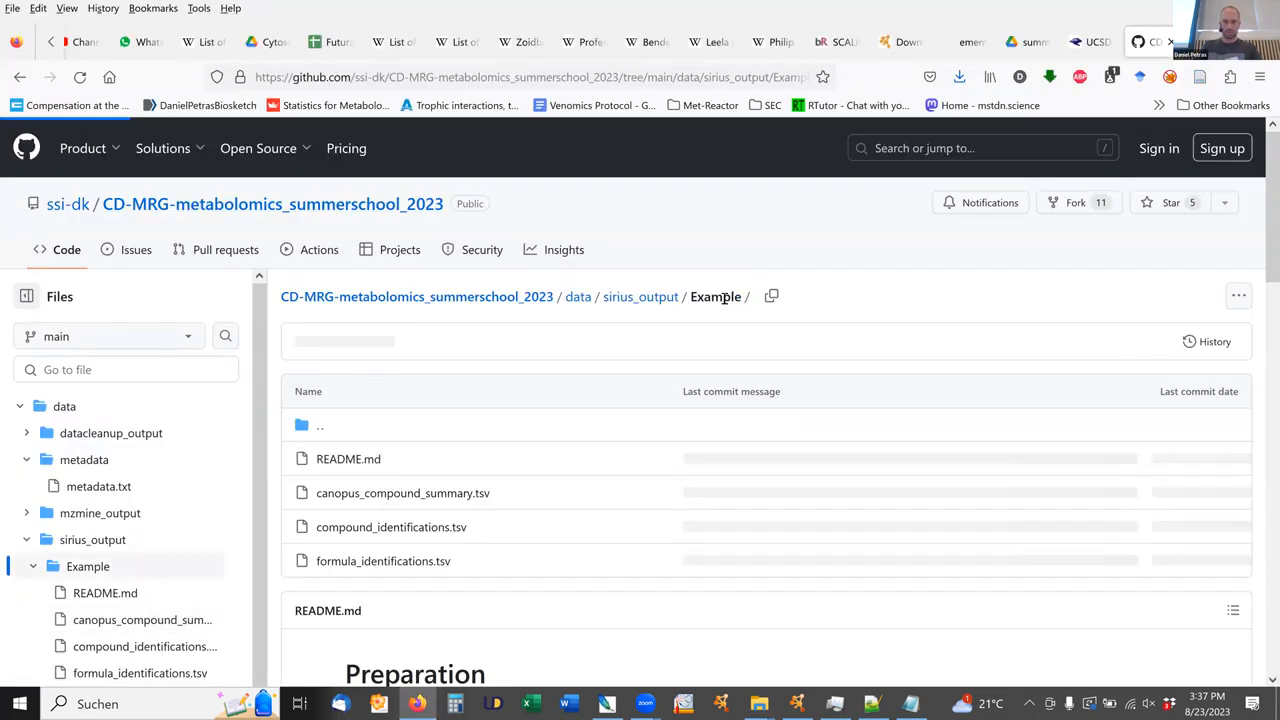
scroll(558, 342, down, 3)
scroll(1104, 436, up, 2)
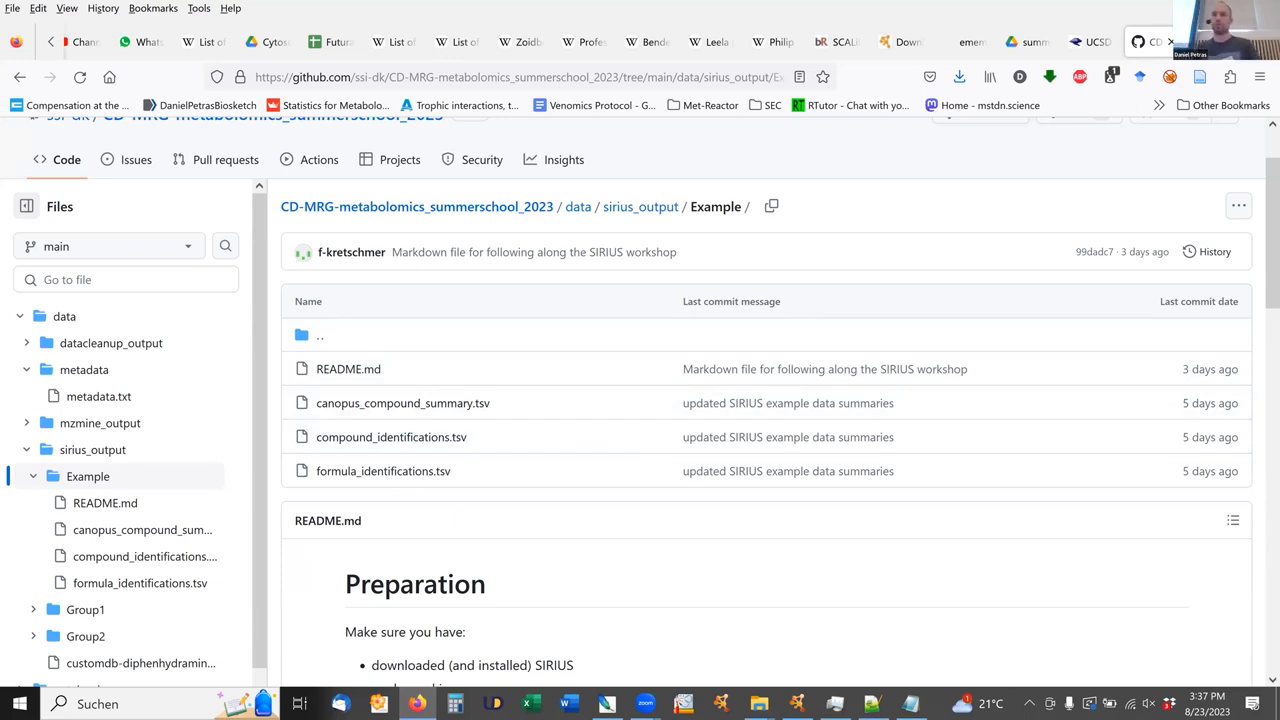
Open formula_identifications from the Cytoscape_Example folder in Excel and select its featureId column.
key(alt+Tab)
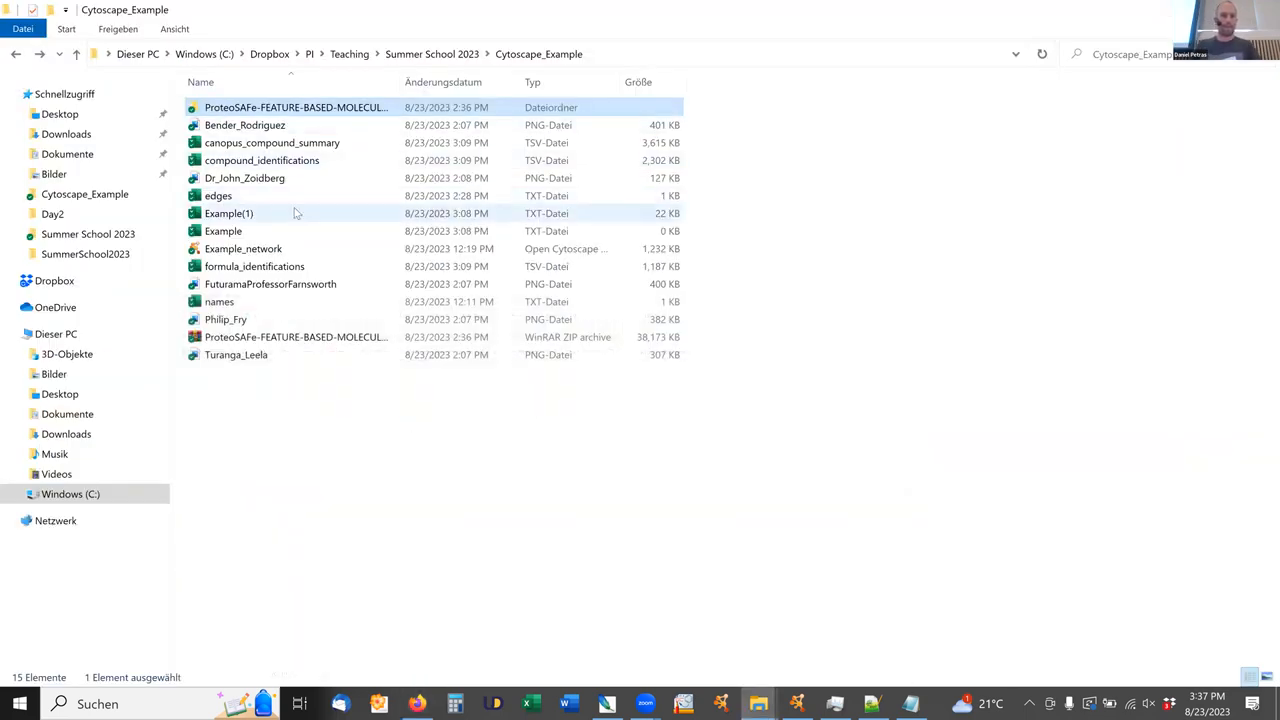
double_click(250, 268)
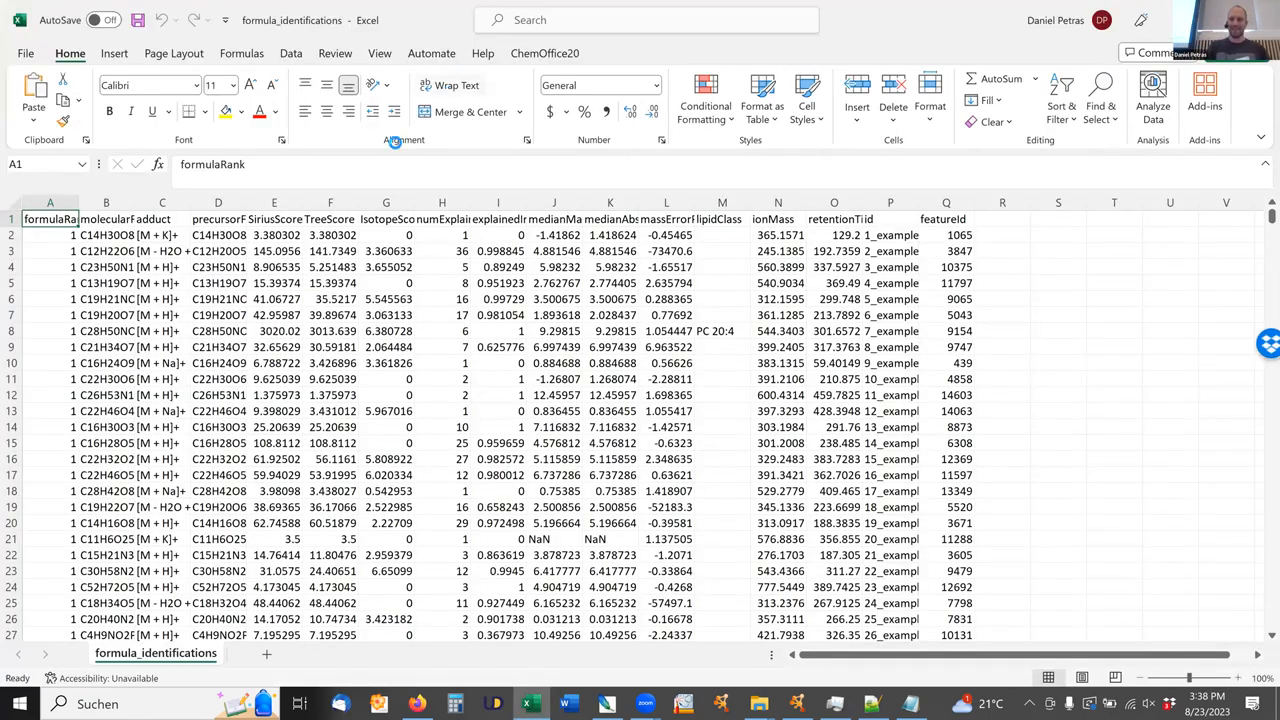
click(946, 202)
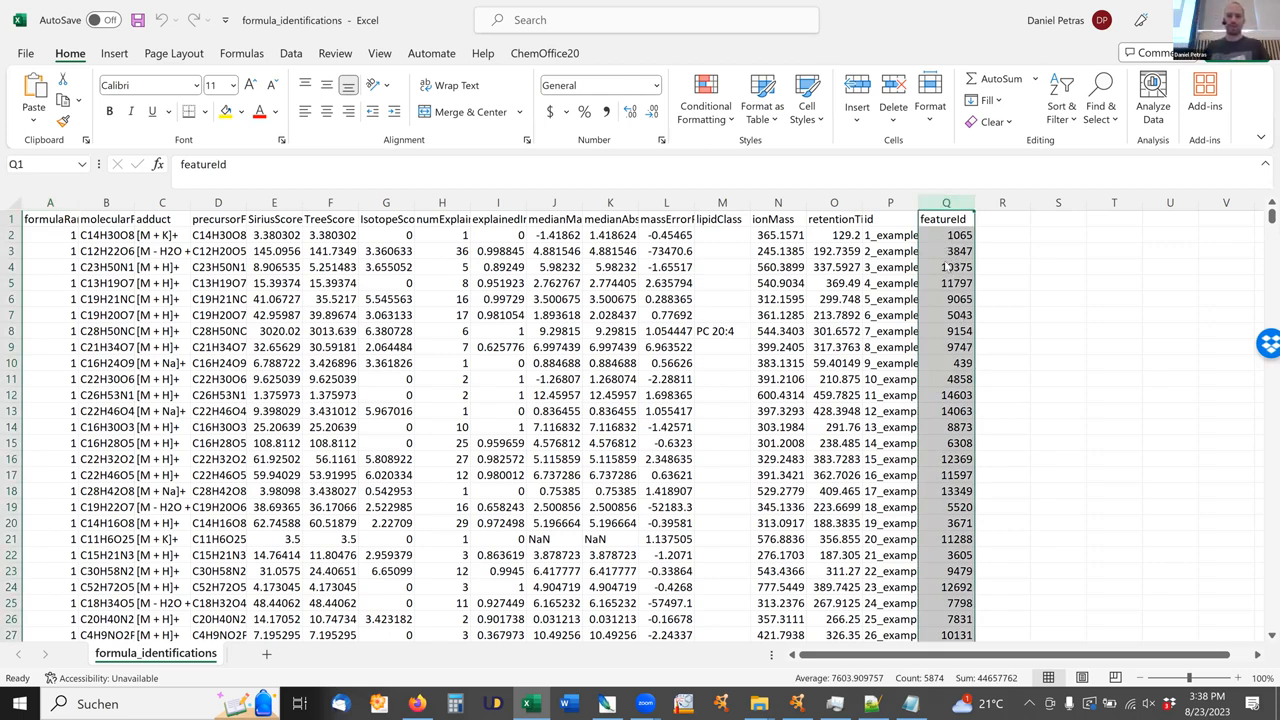
Switch to Cytoscape and load the formula_identifications file for a table import.
key(alt+Tab)
key(alt+Tab)
key(alt+Tab)
key(alt+Tab)
key(alt+Tab)
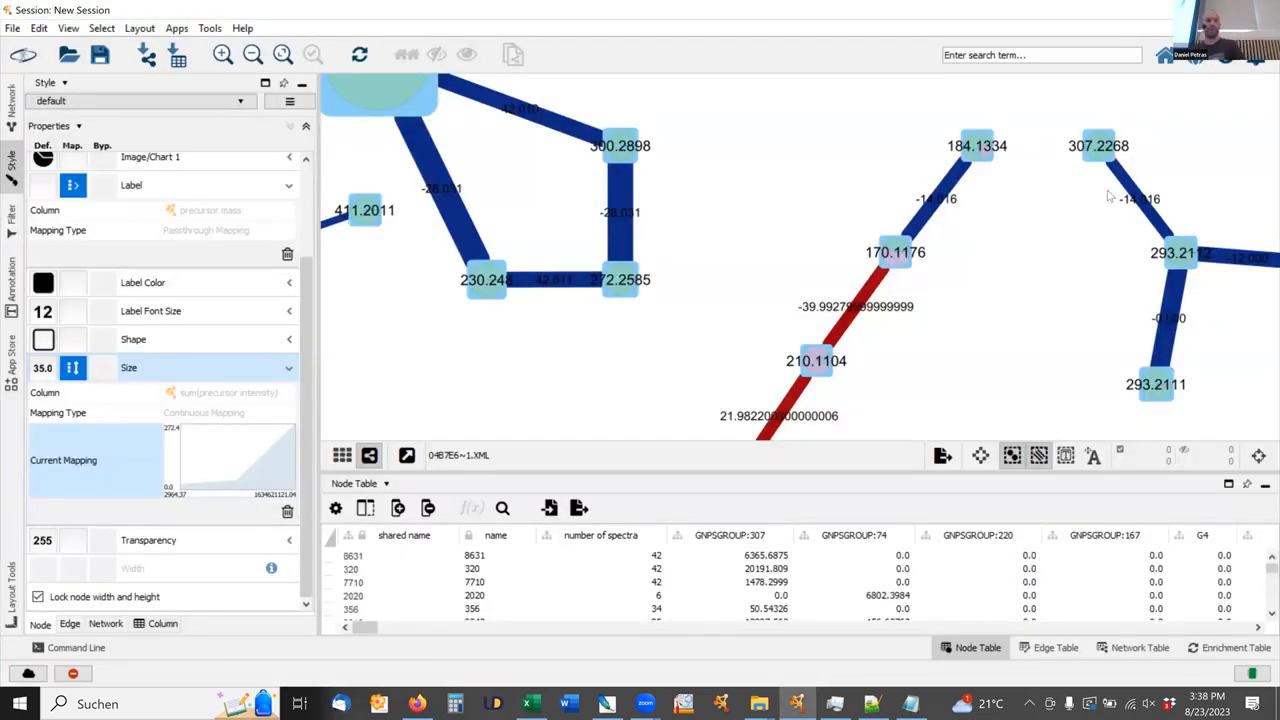
click(12, 28)
mouse_move(80, 196)
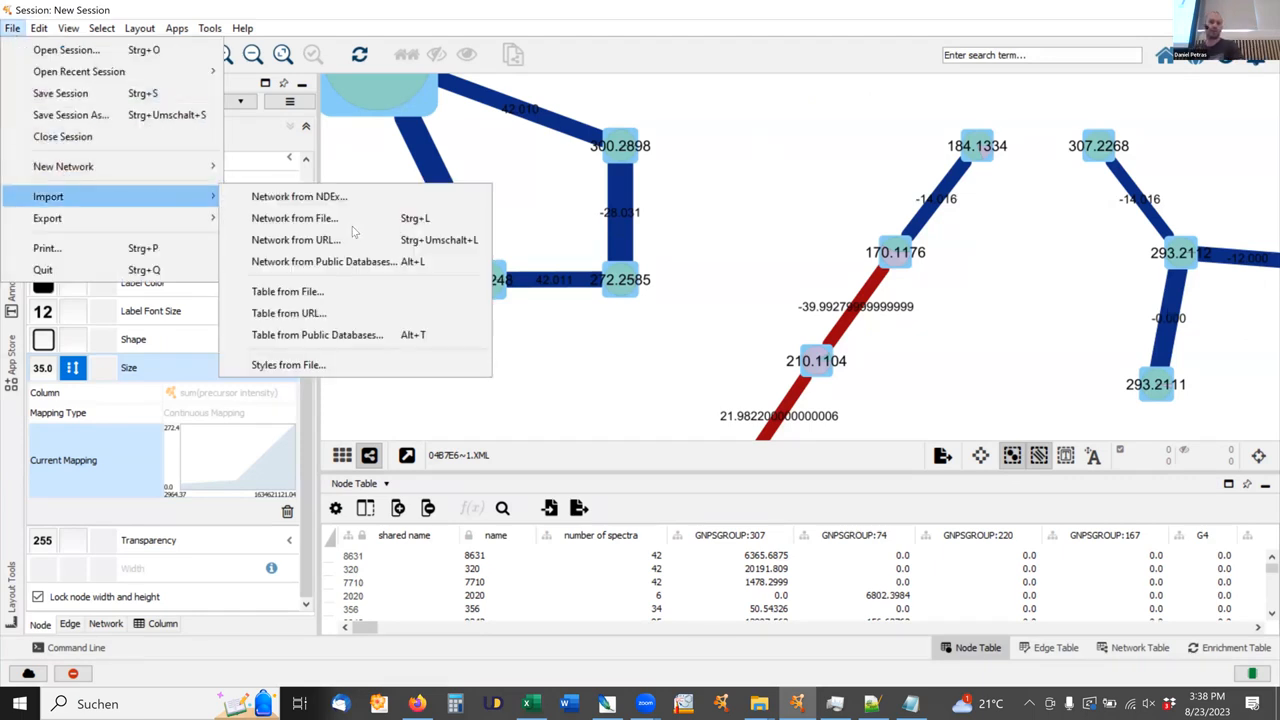
click(313, 296)
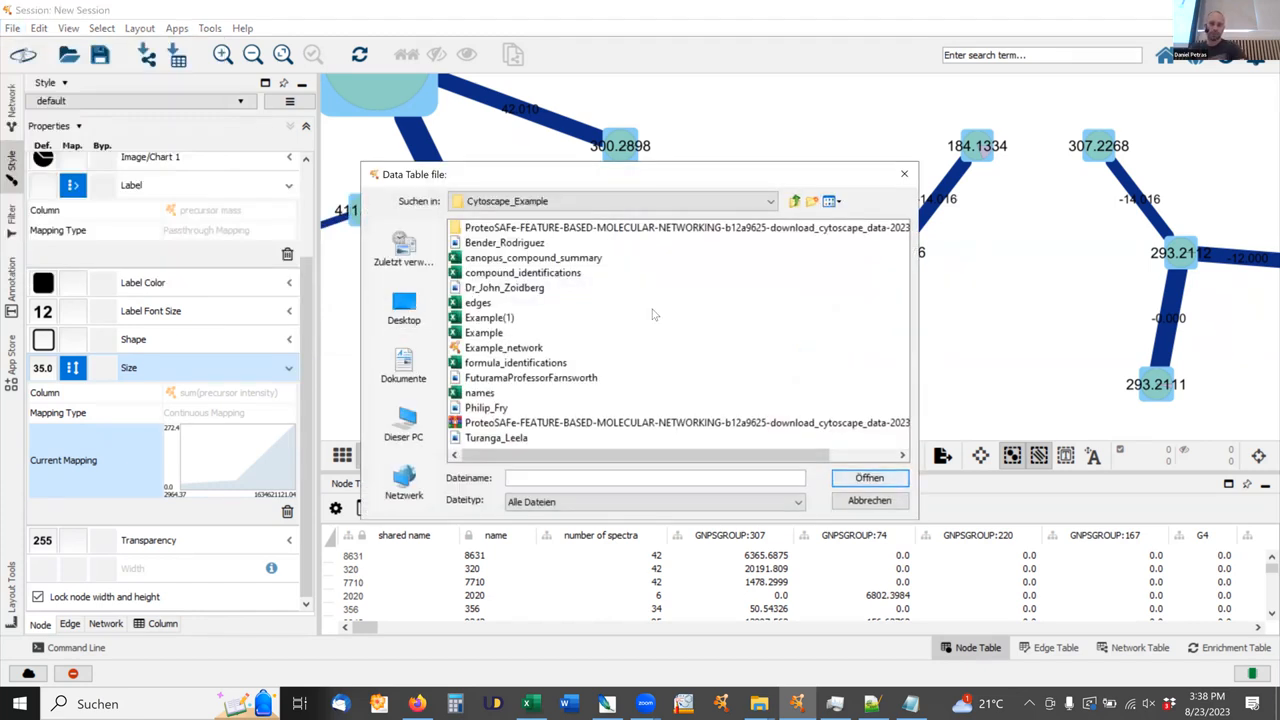
click(515, 362)
click(869, 478)
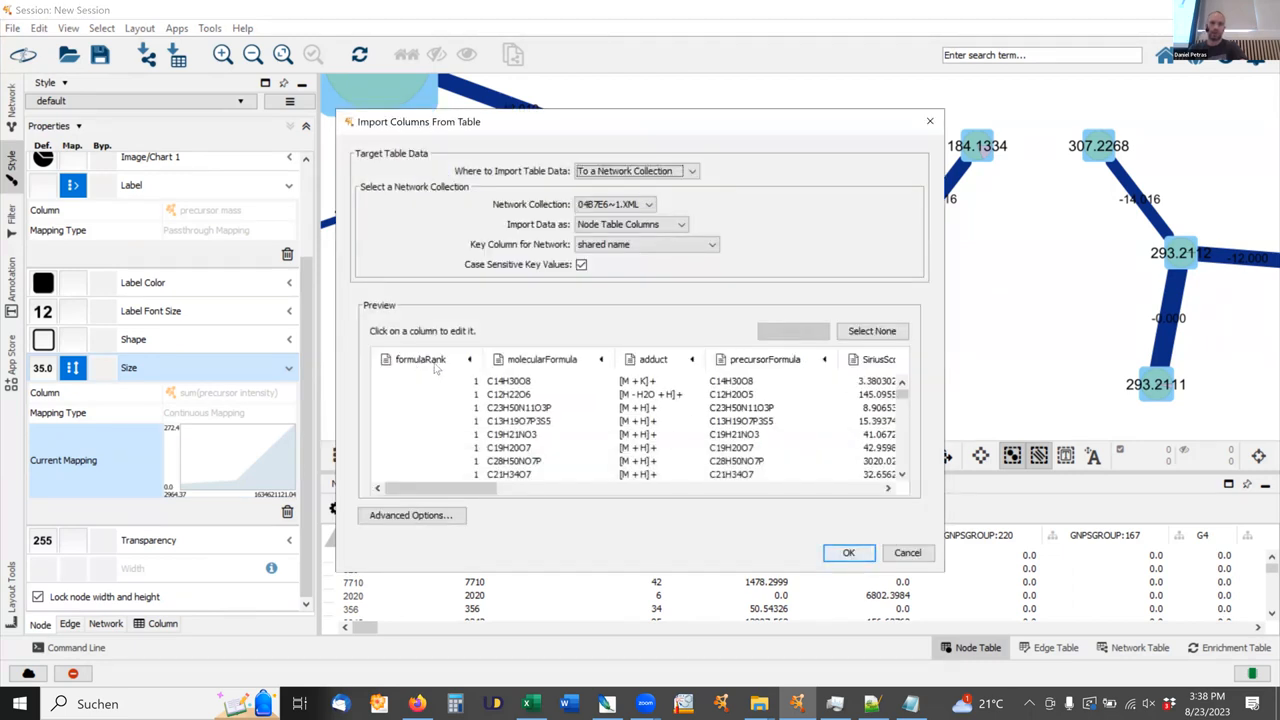
Set the featureId column as the key and import the formula identifications into the node table.
drag(435, 488, 880, 545)
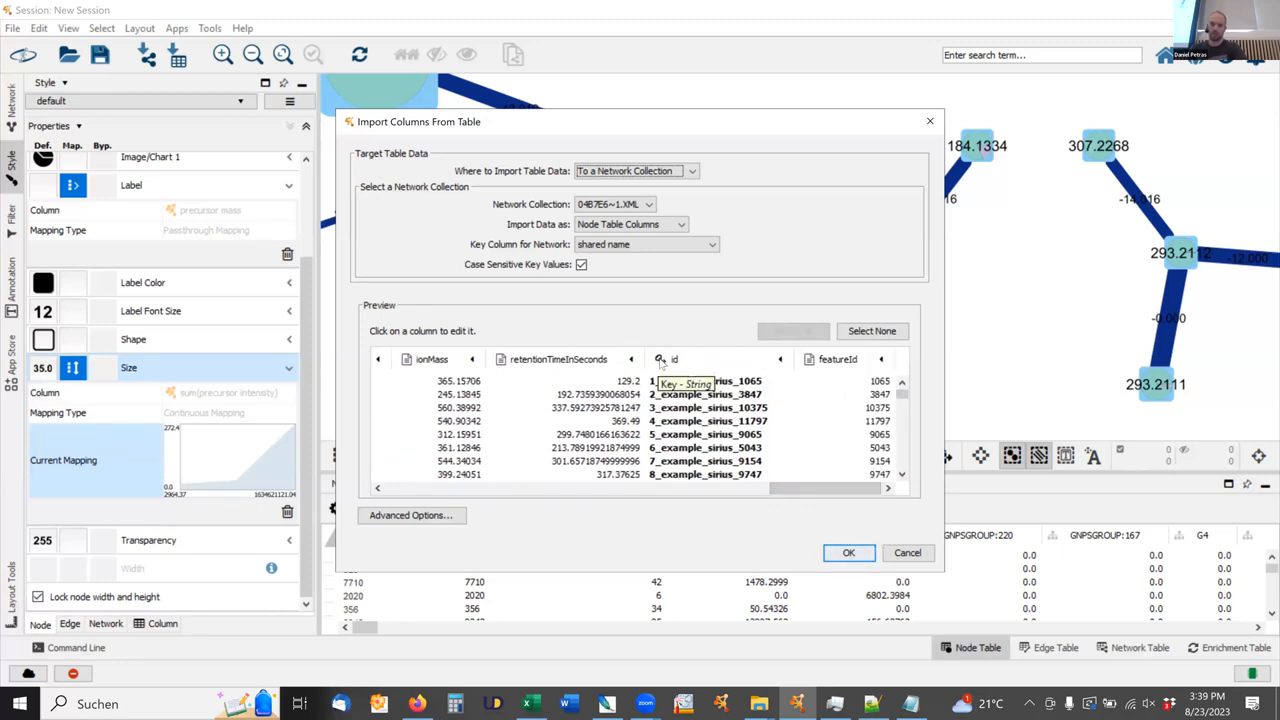
click(835, 359)
click(951, 452)
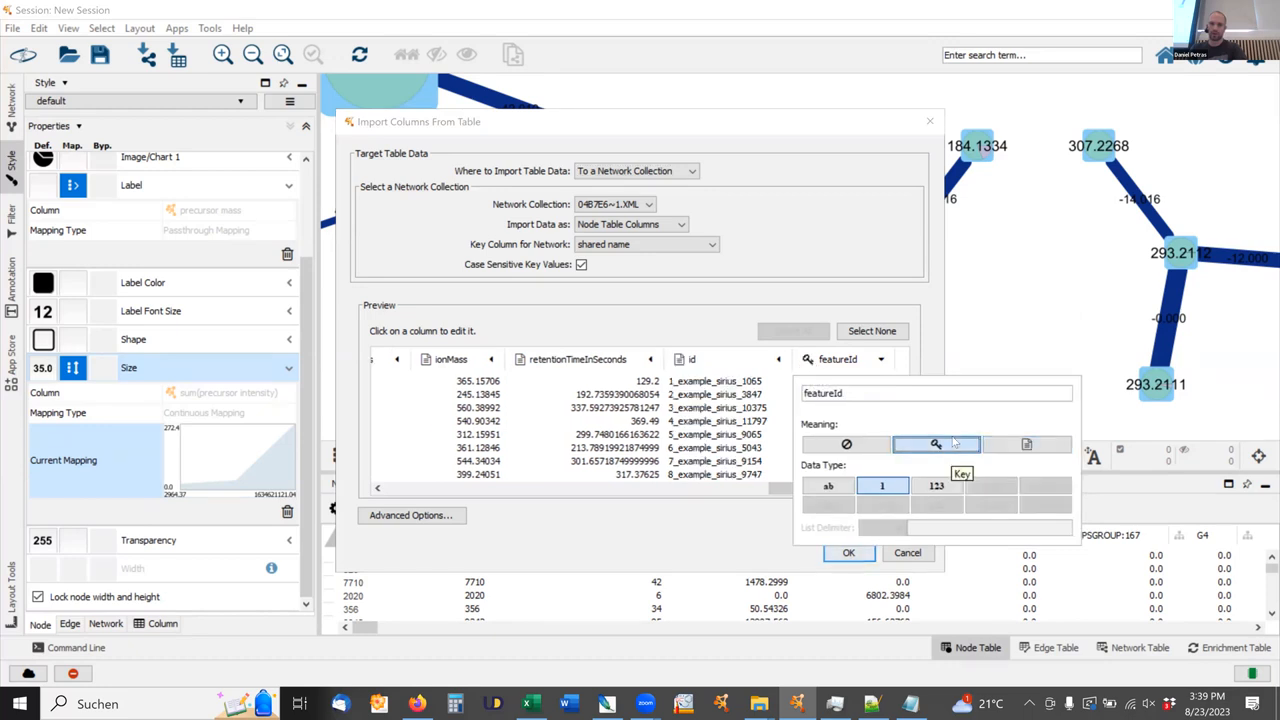
click(888, 258)
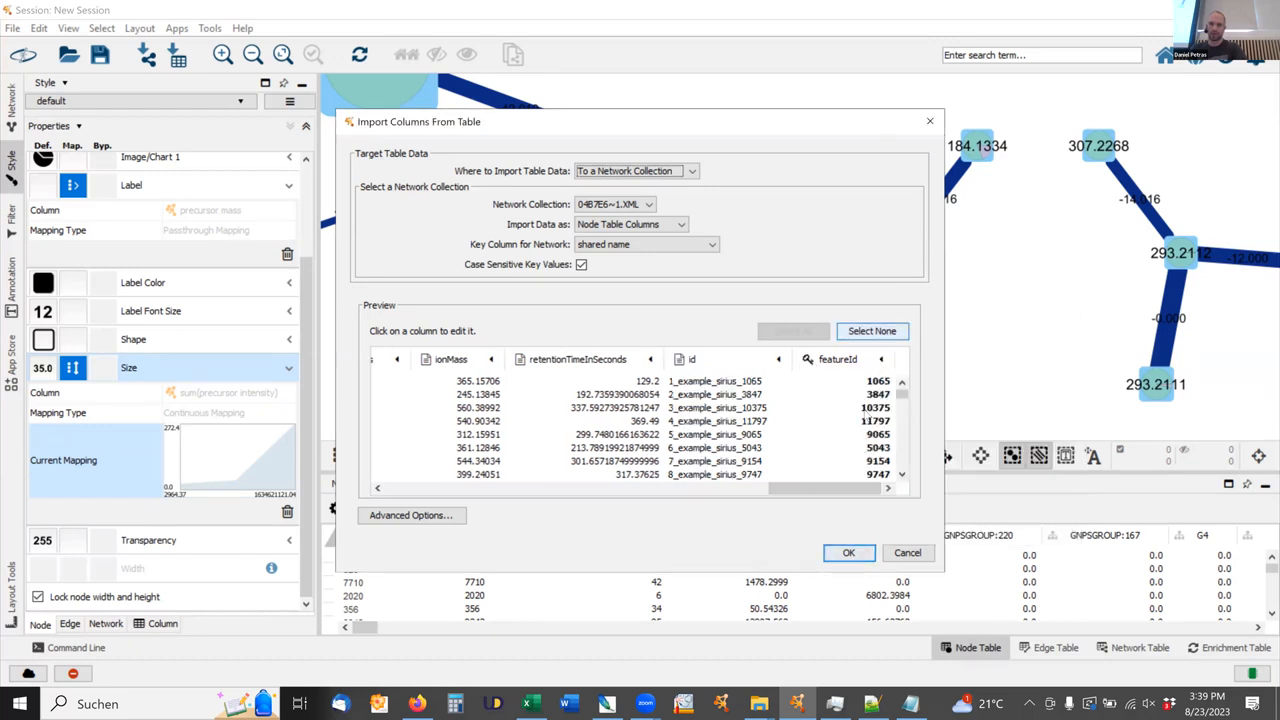
click(848, 553)
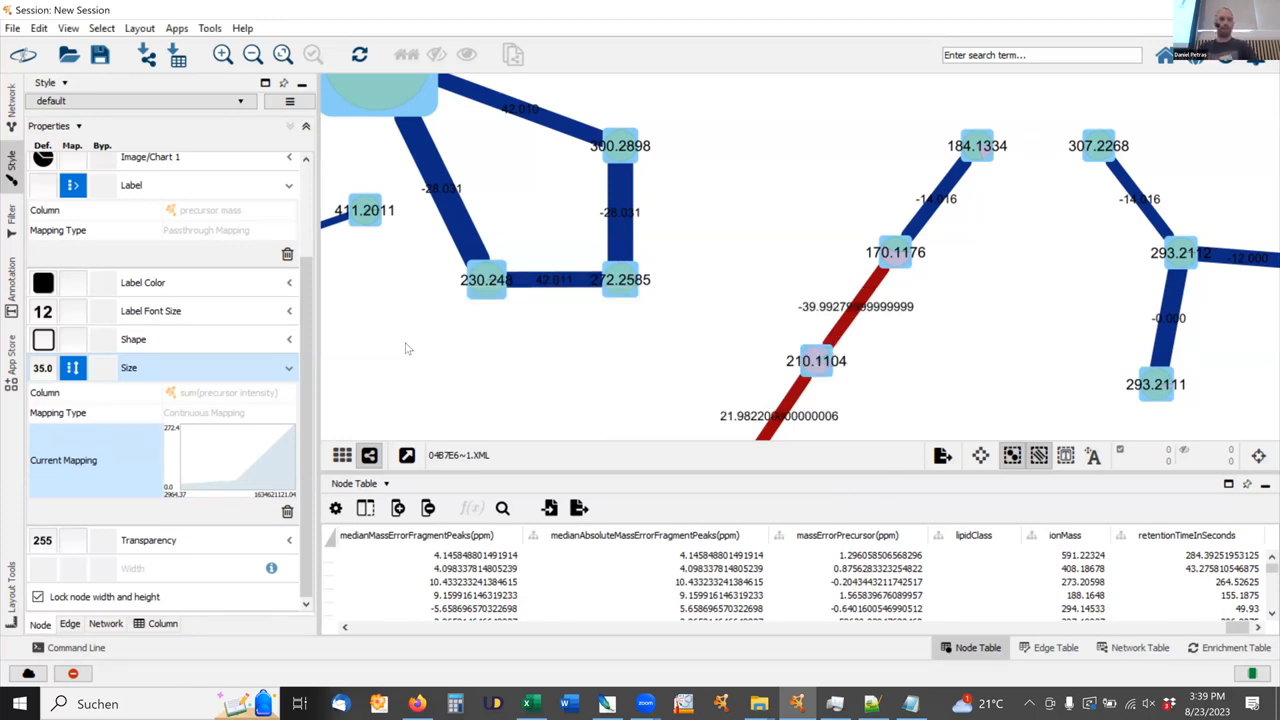
Load the compound_identifications file from the Cytoscape_Example folder for a table import.
key(alt+Tab)
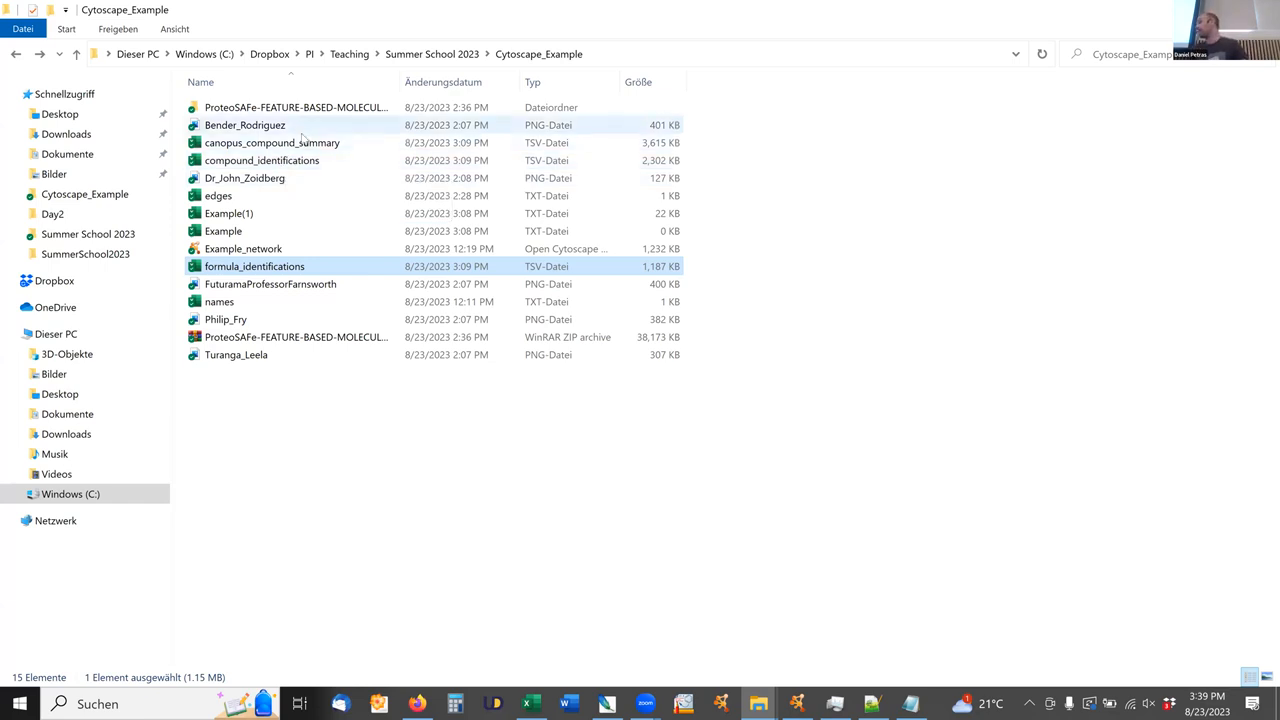
key(alt+Tab)
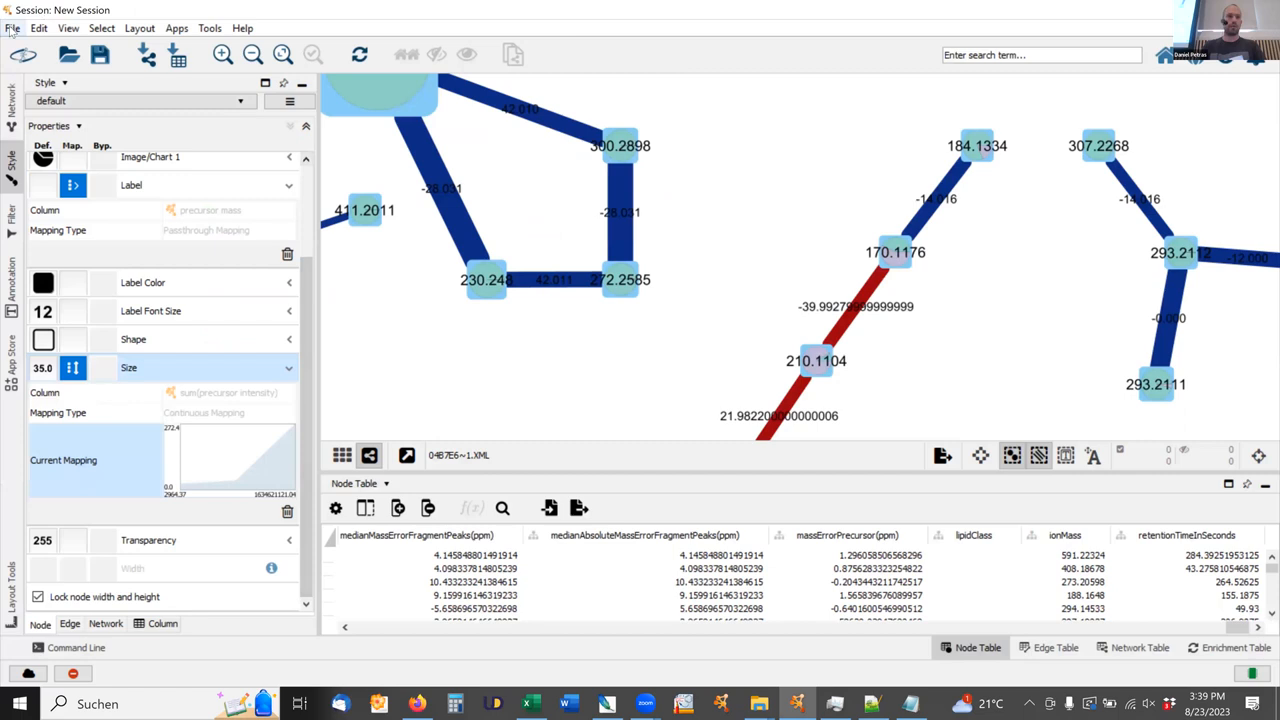
click(12, 28)
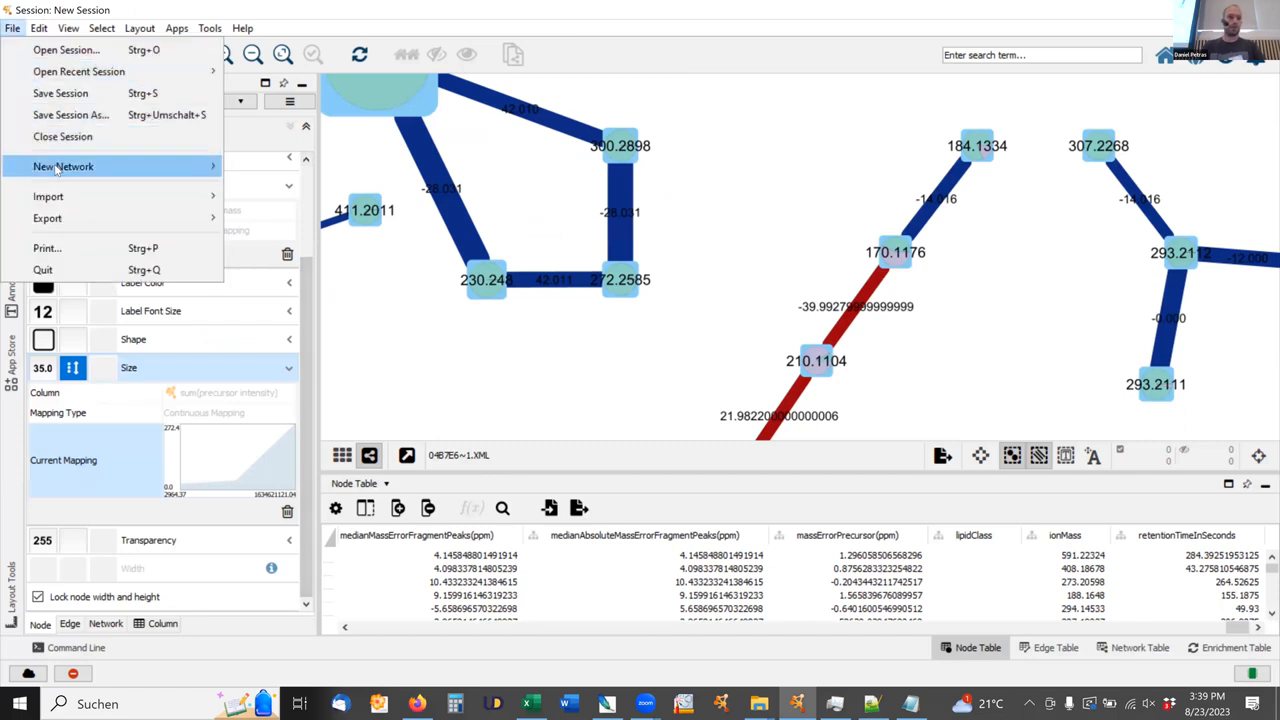
mouse_move(56, 170)
mouse_move(57, 200)
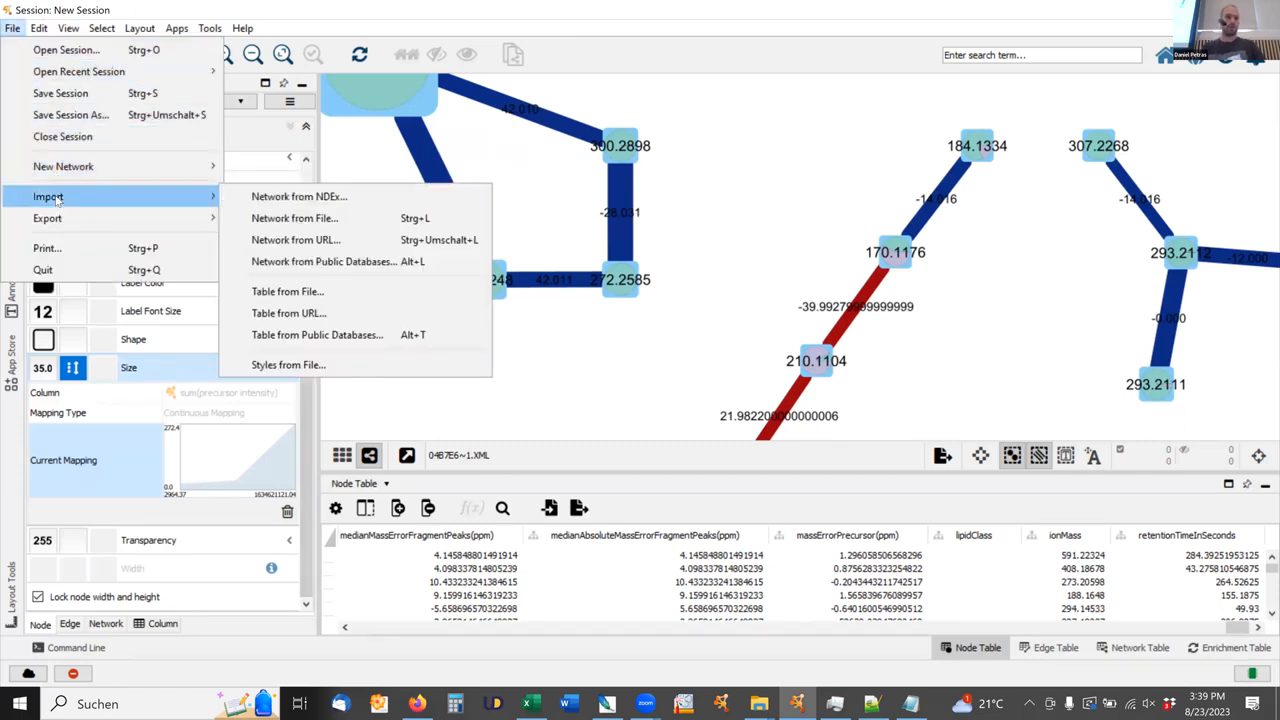
click(303, 291)
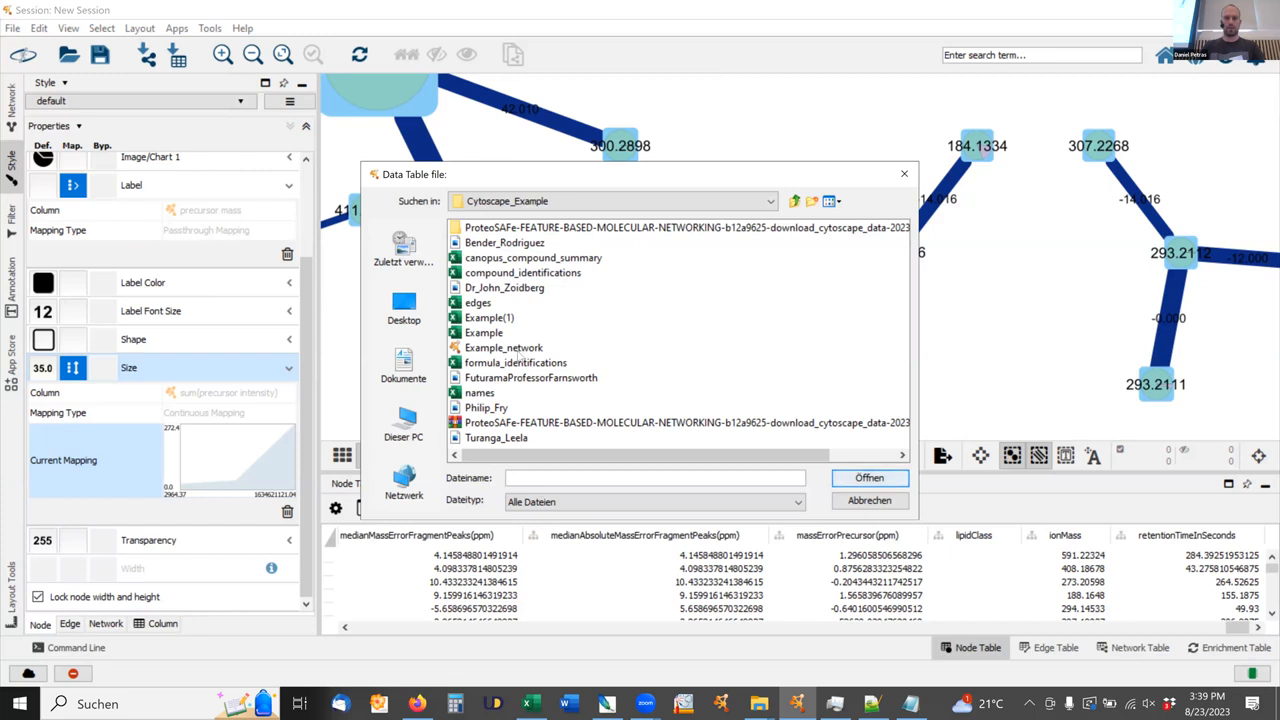
click(522, 273)
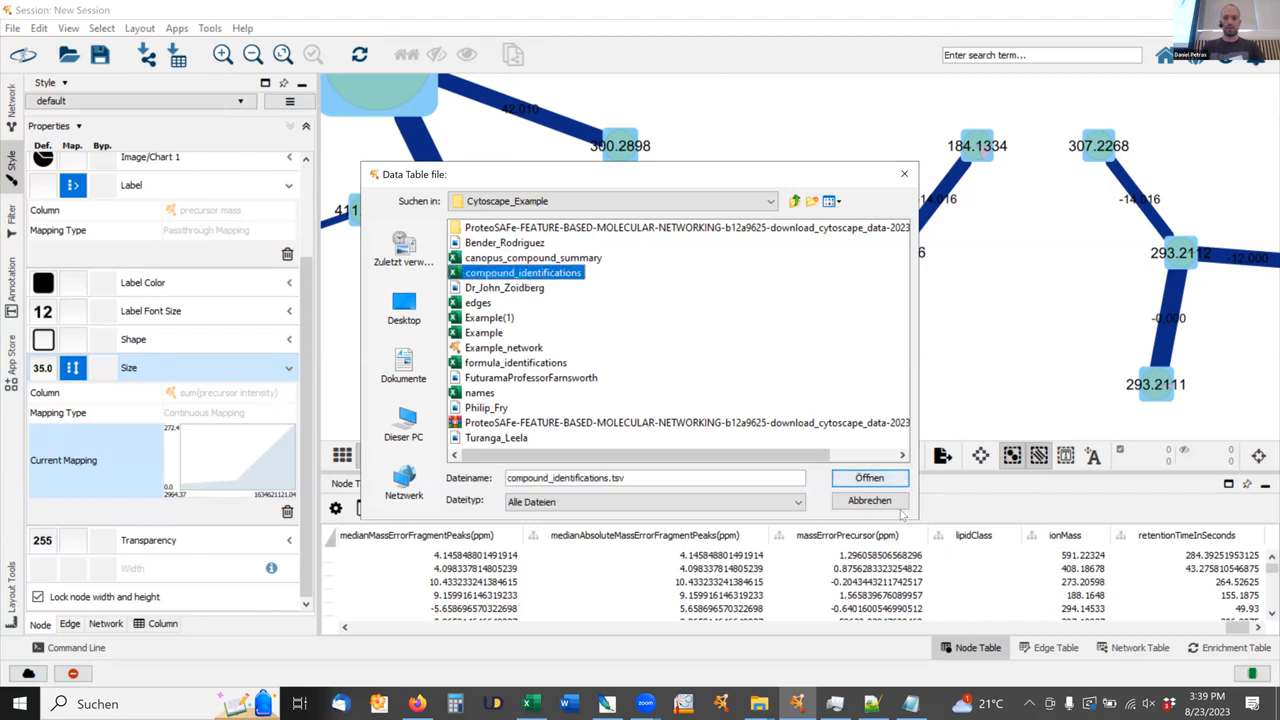
click(869, 478)
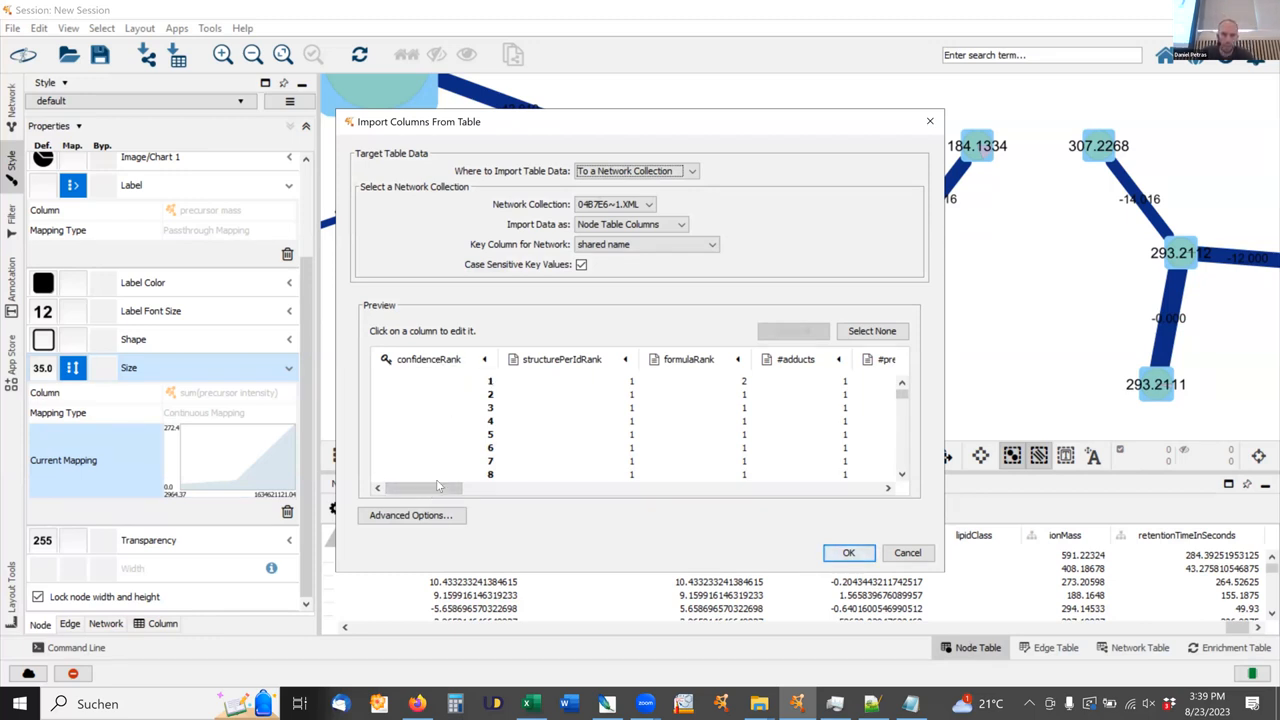
Set the featureId column as the key and import the compound identifications into the node table.
drag(440, 488, 870, 380)
click(868, 361)
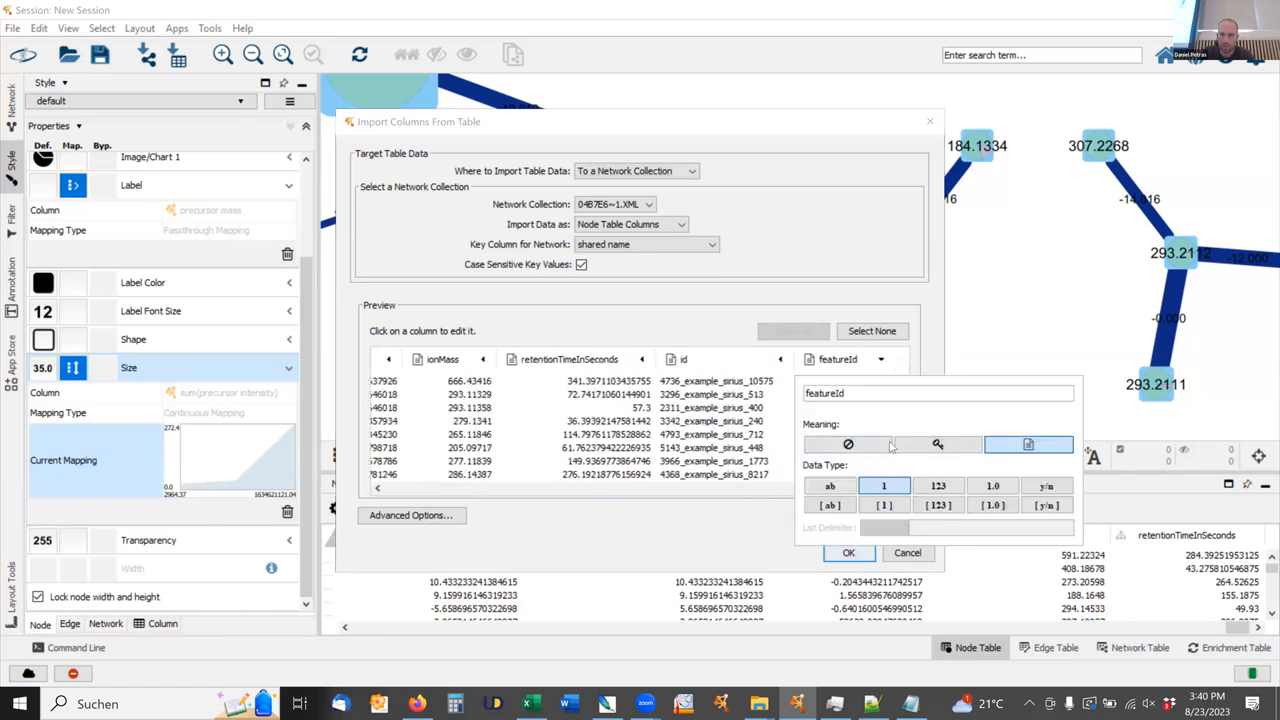
click(937, 444)
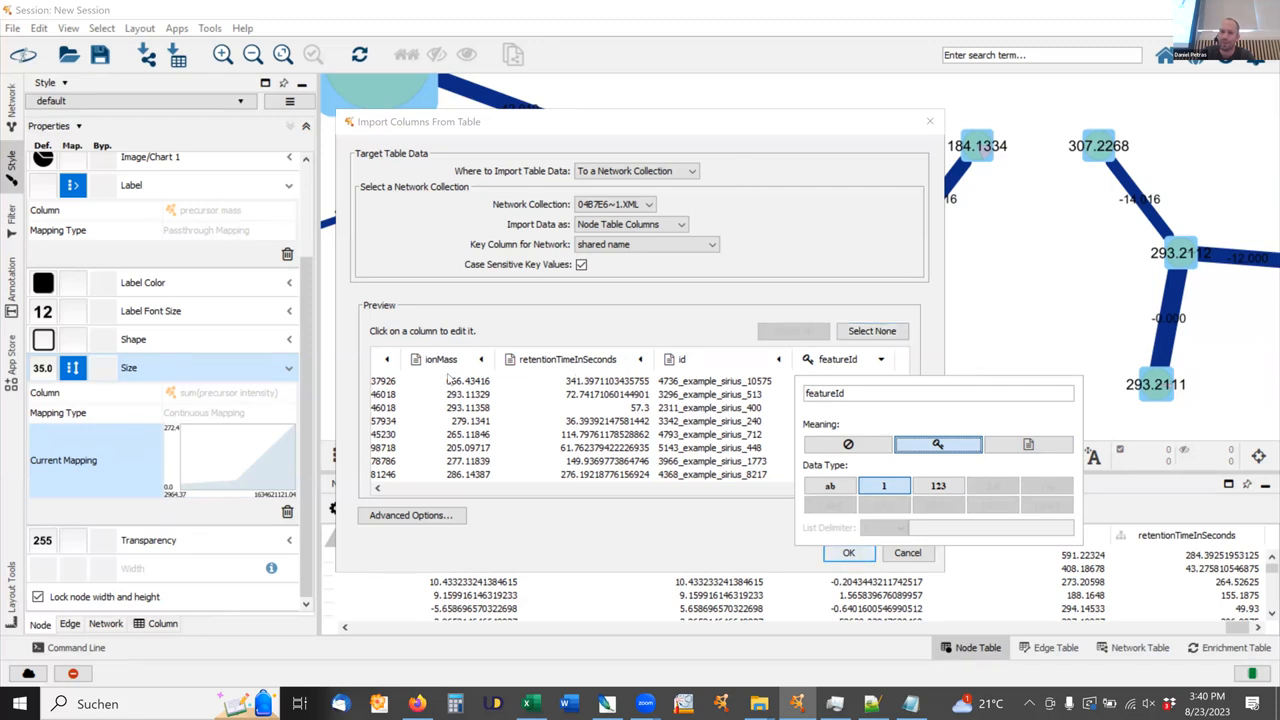
click(797, 131)
click(848, 554)
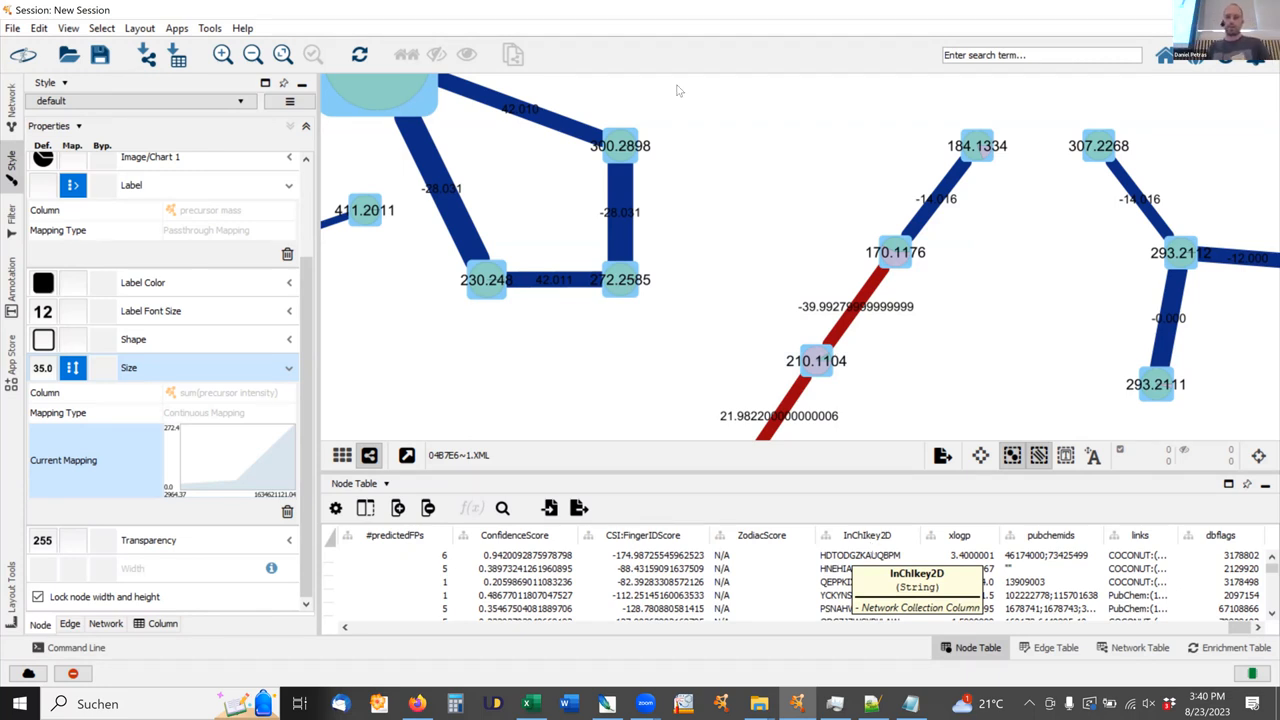
Load the canopus_compound_summary file from the Cytoscape_Example folder for another table import.
drag(308, 291, 145, 98)
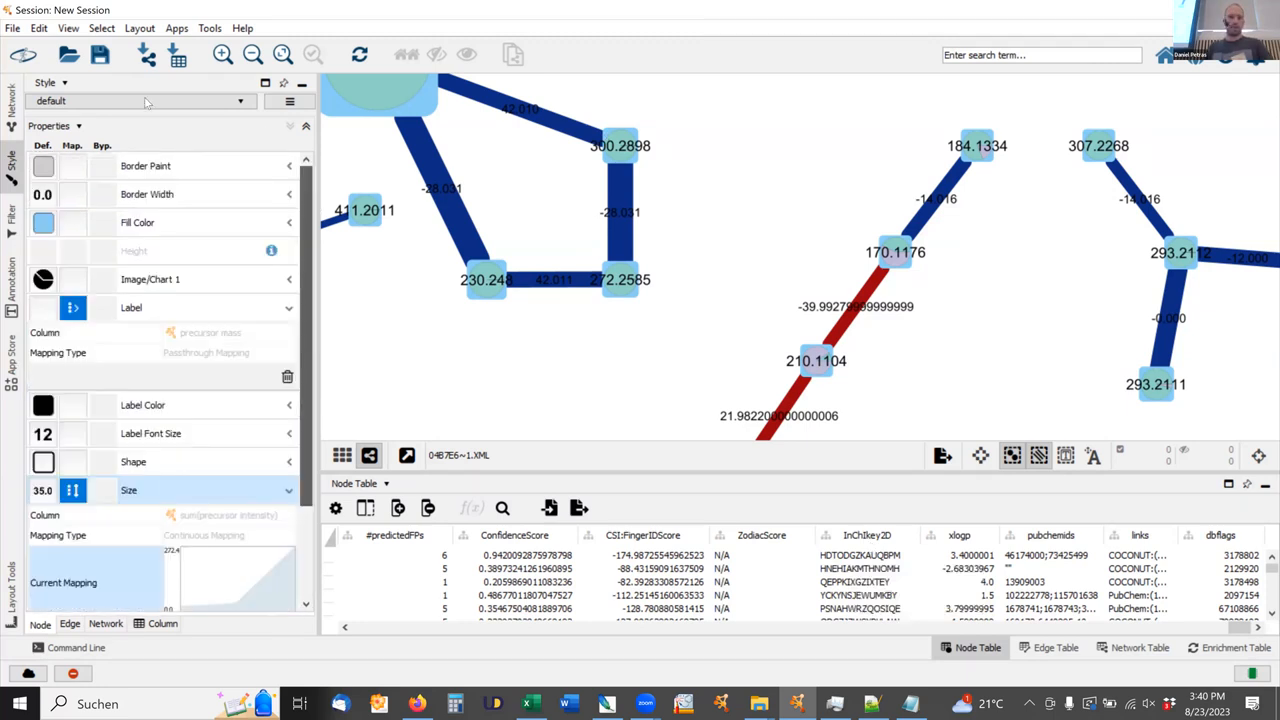
click(12, 28)
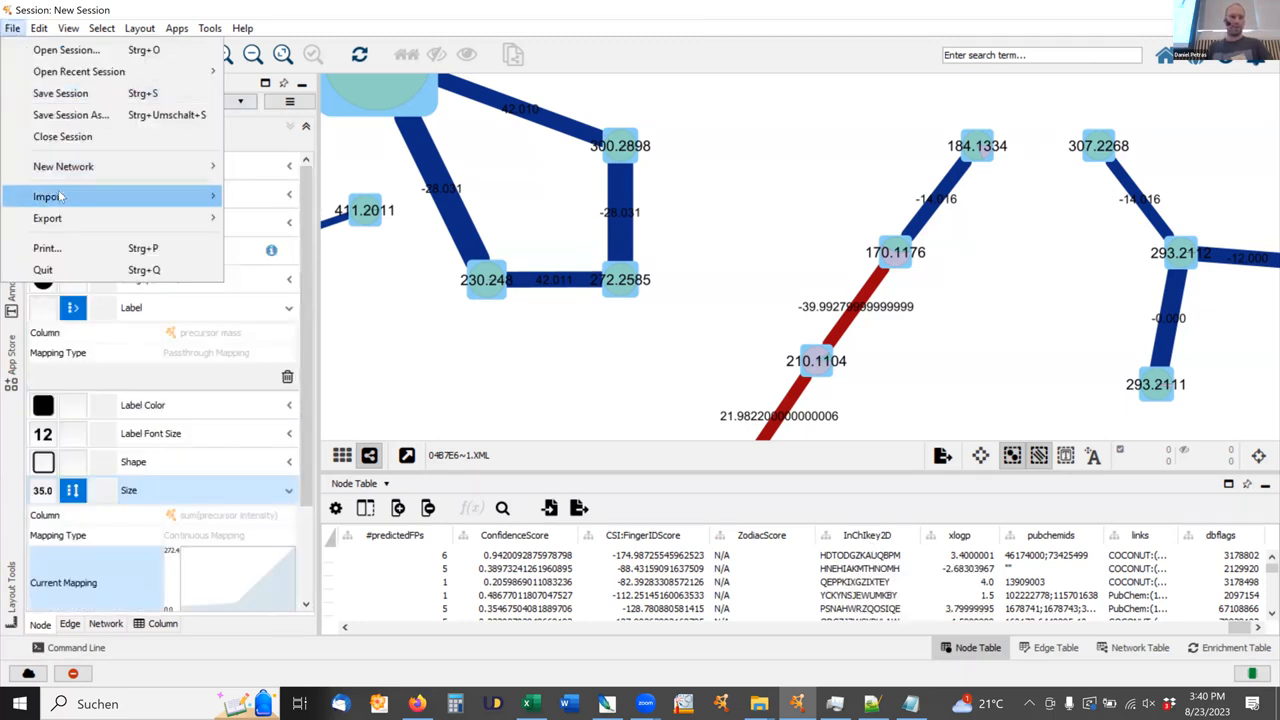
mouse_move(62, 197)
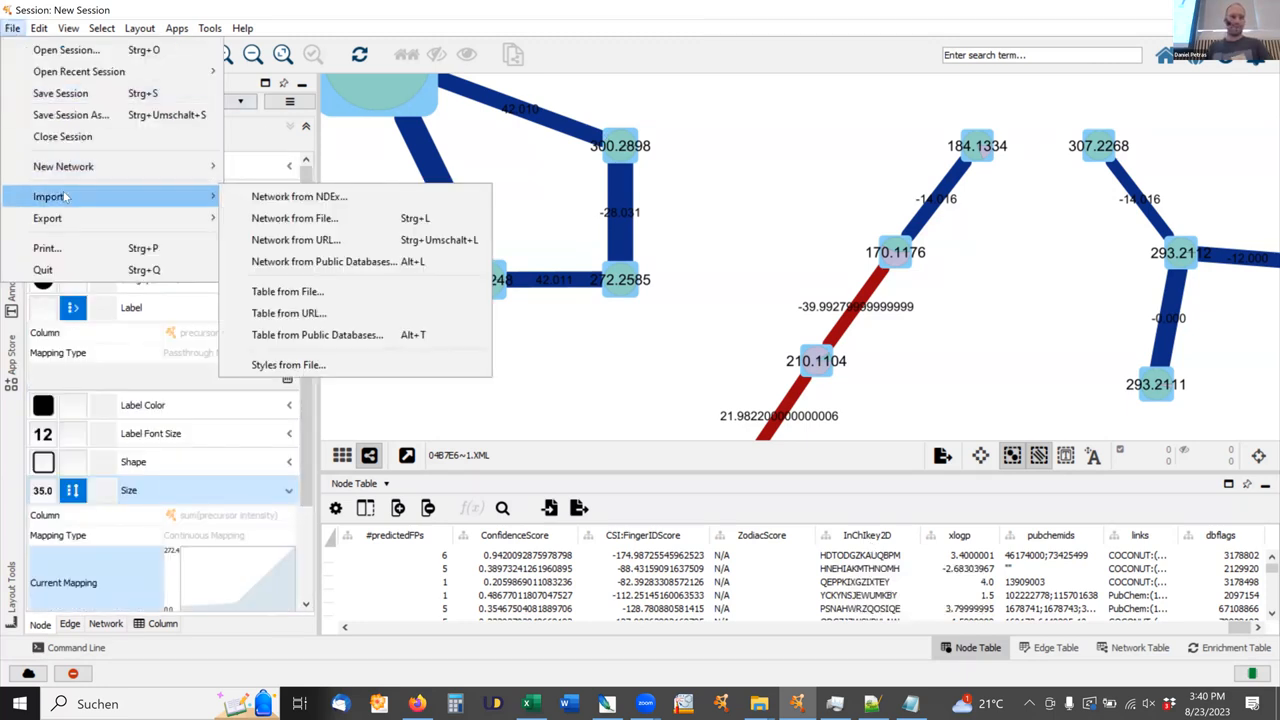
click(295, 292)
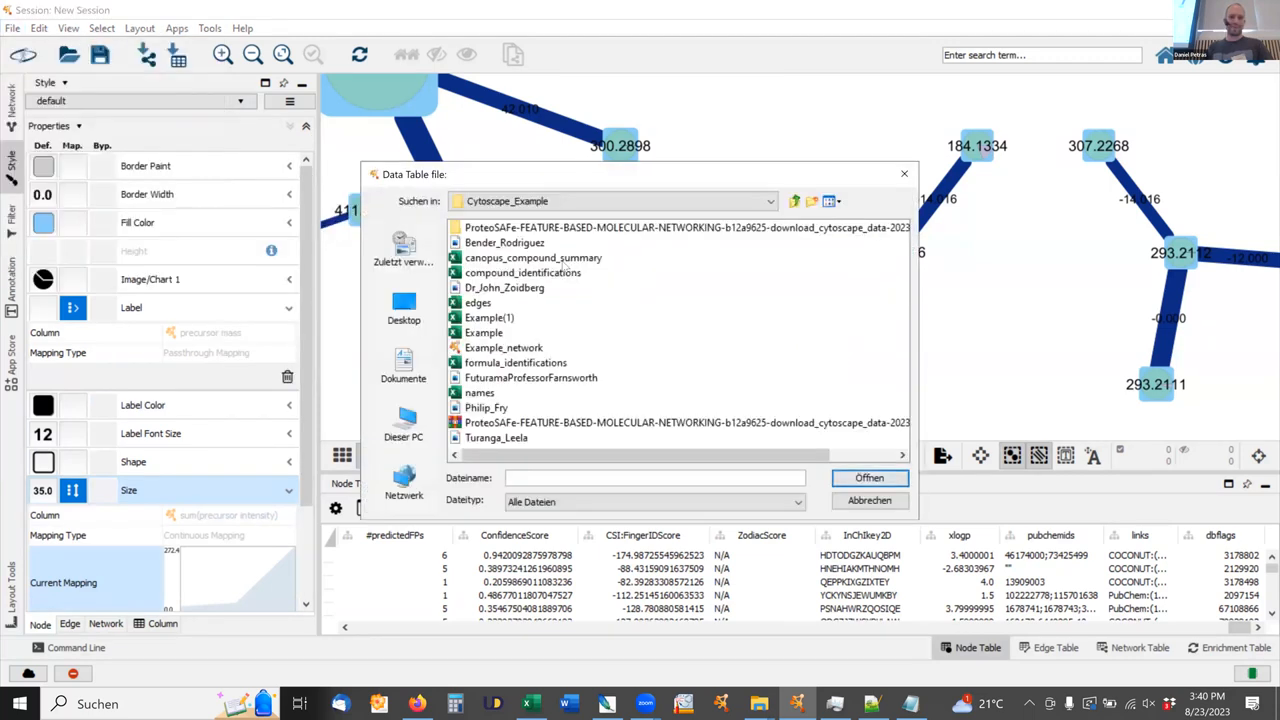
click(548, 260)
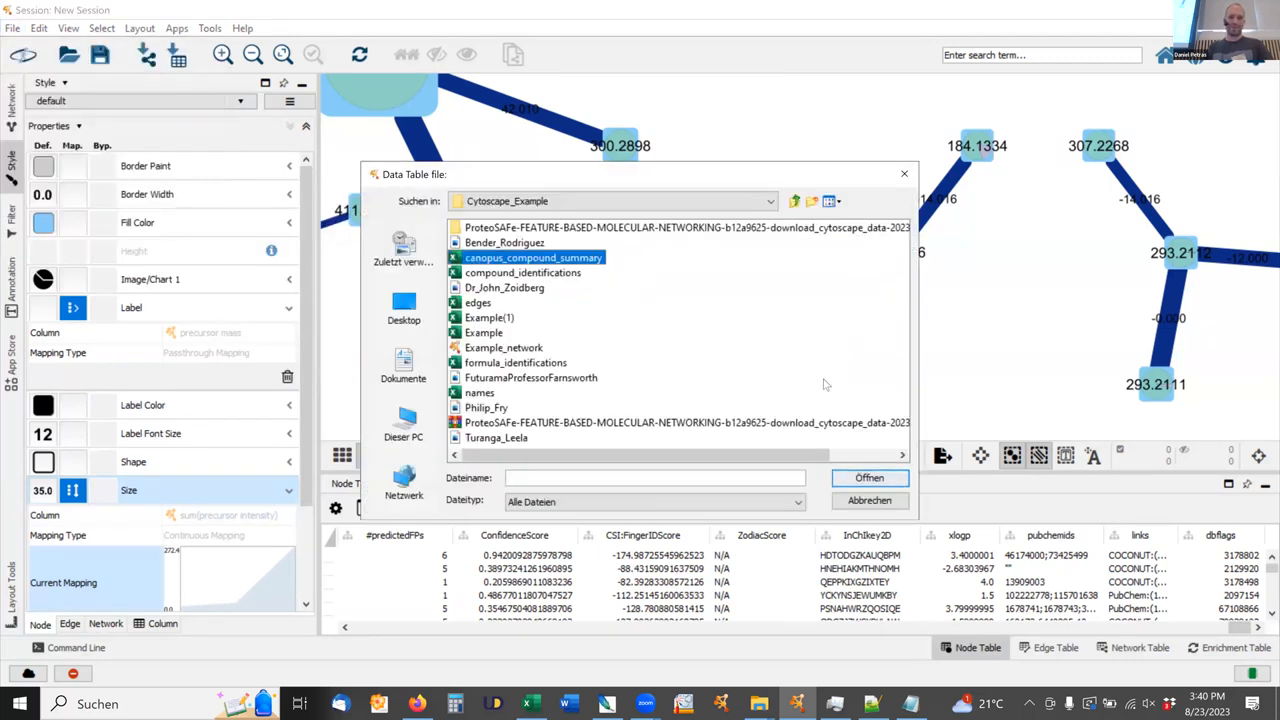
click(870, 478)
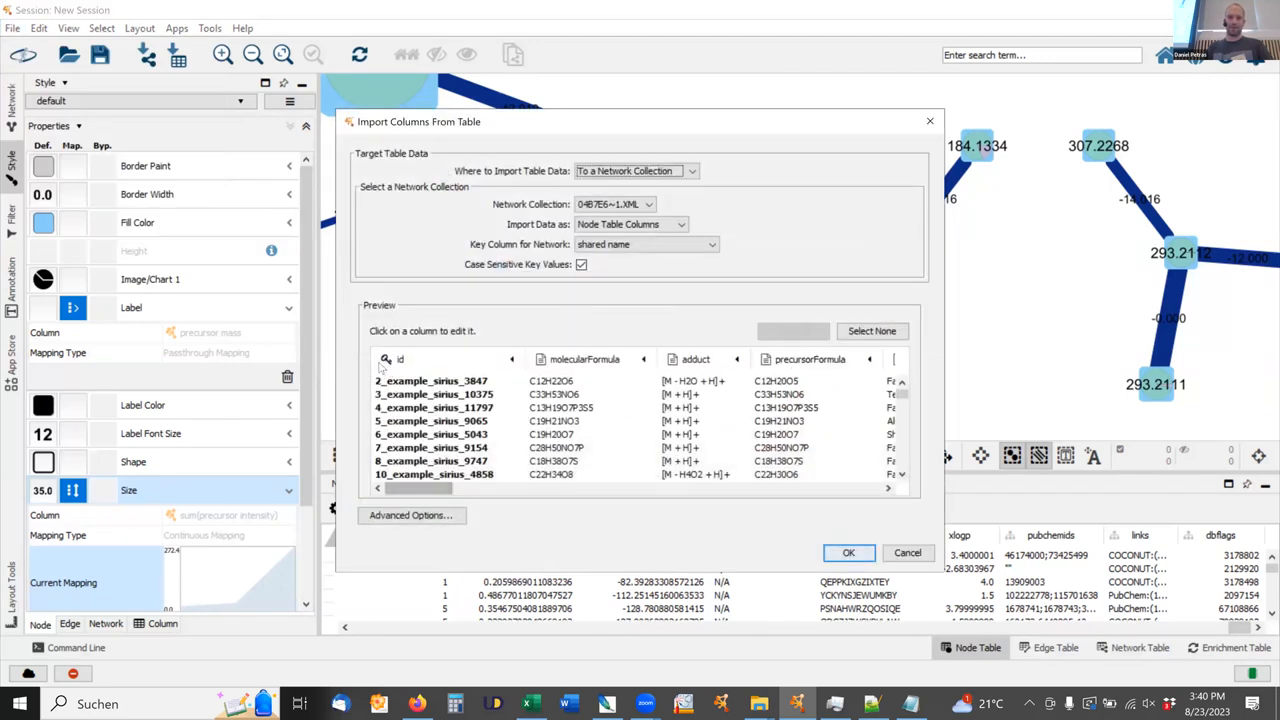
Make featureId the key column and import the CANOPUS compound summary into the node table.
drag(418, 489, 846, 489)
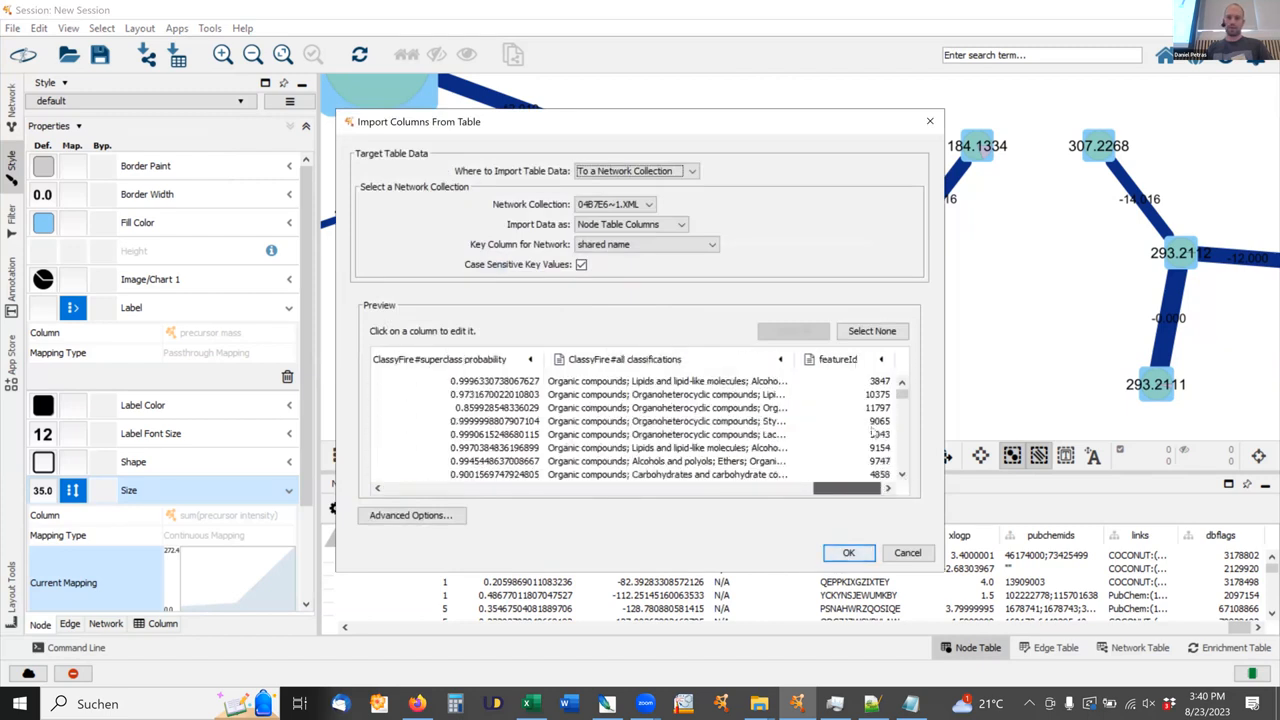
click(824, 360)
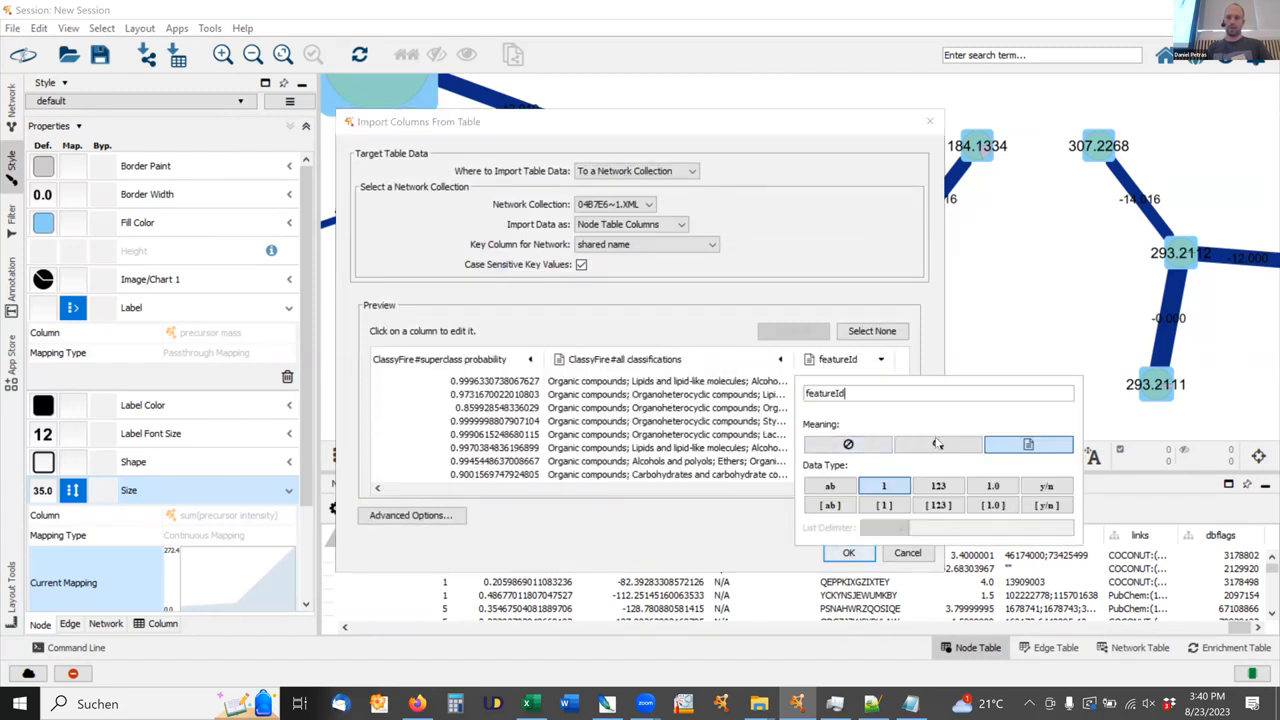
click(936, 444)
click(848, 553)
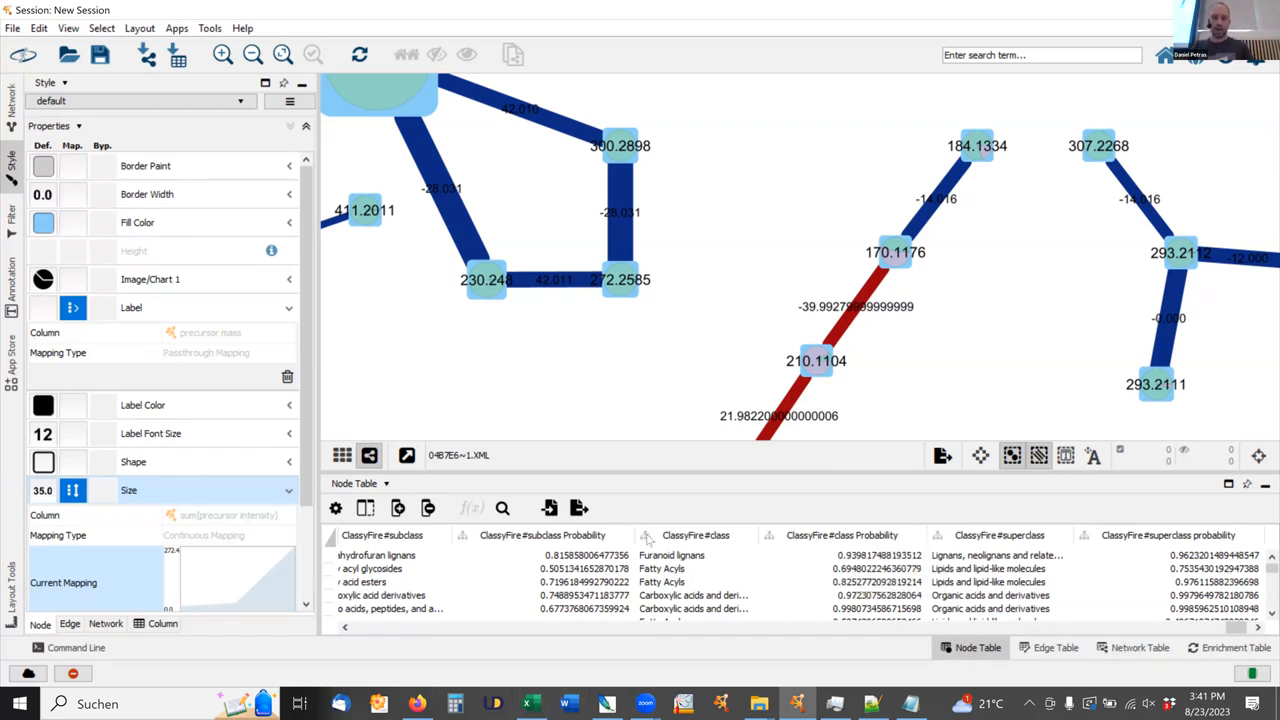
Switch to Excel and delete columns A through P of formula_identifications, keeping only the featureId column.
click(533, 705)
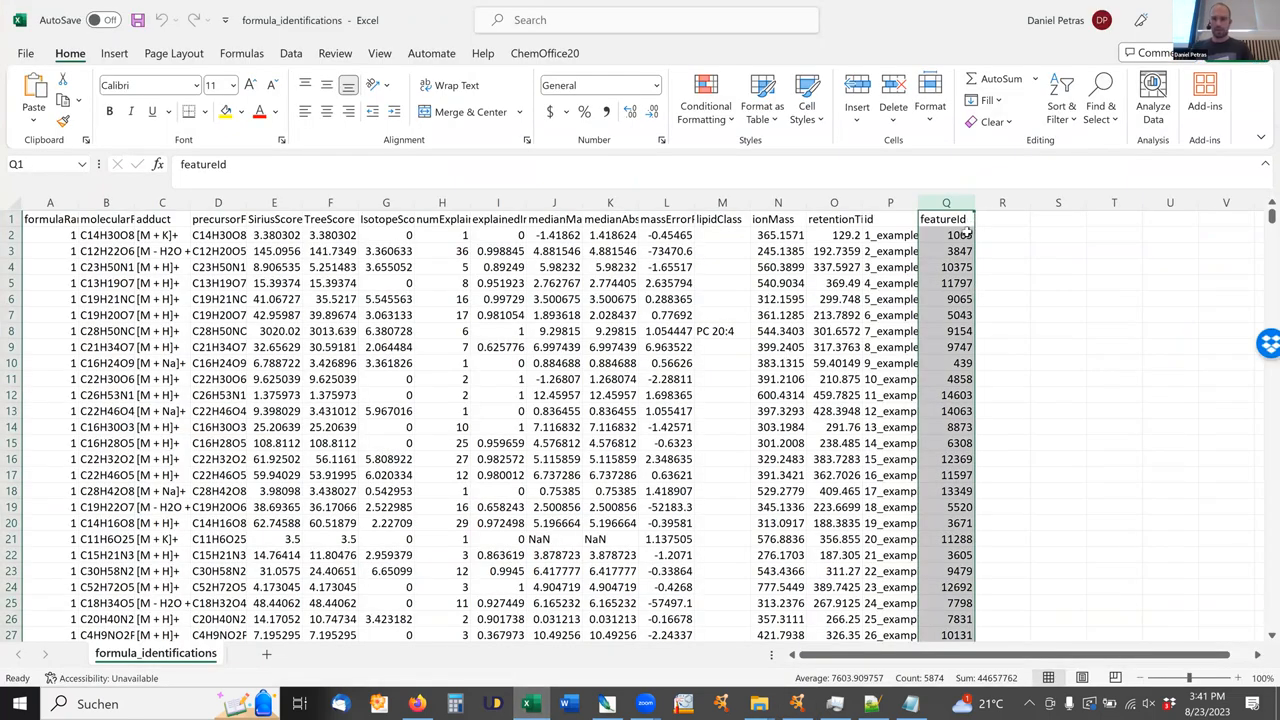
click(893, 202)
drag(893, 202, 9, 196)
key(Delete)
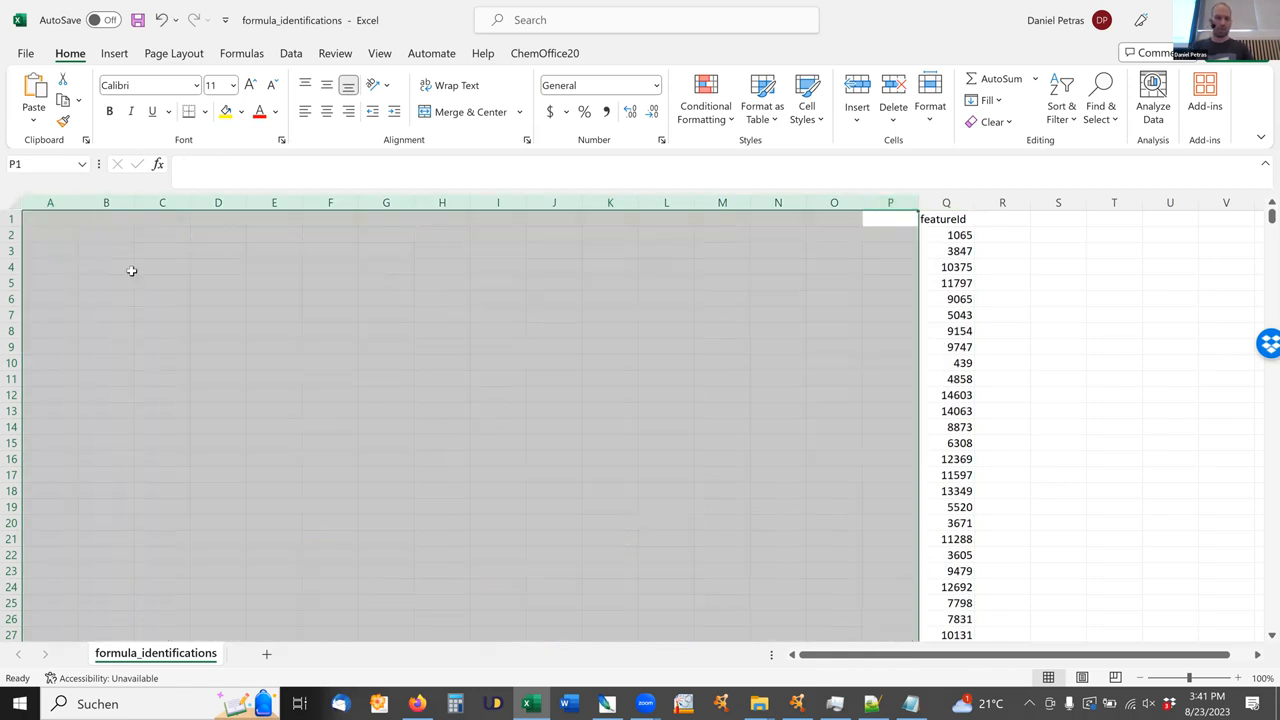
right_click(203, 320)
click(207, 462)
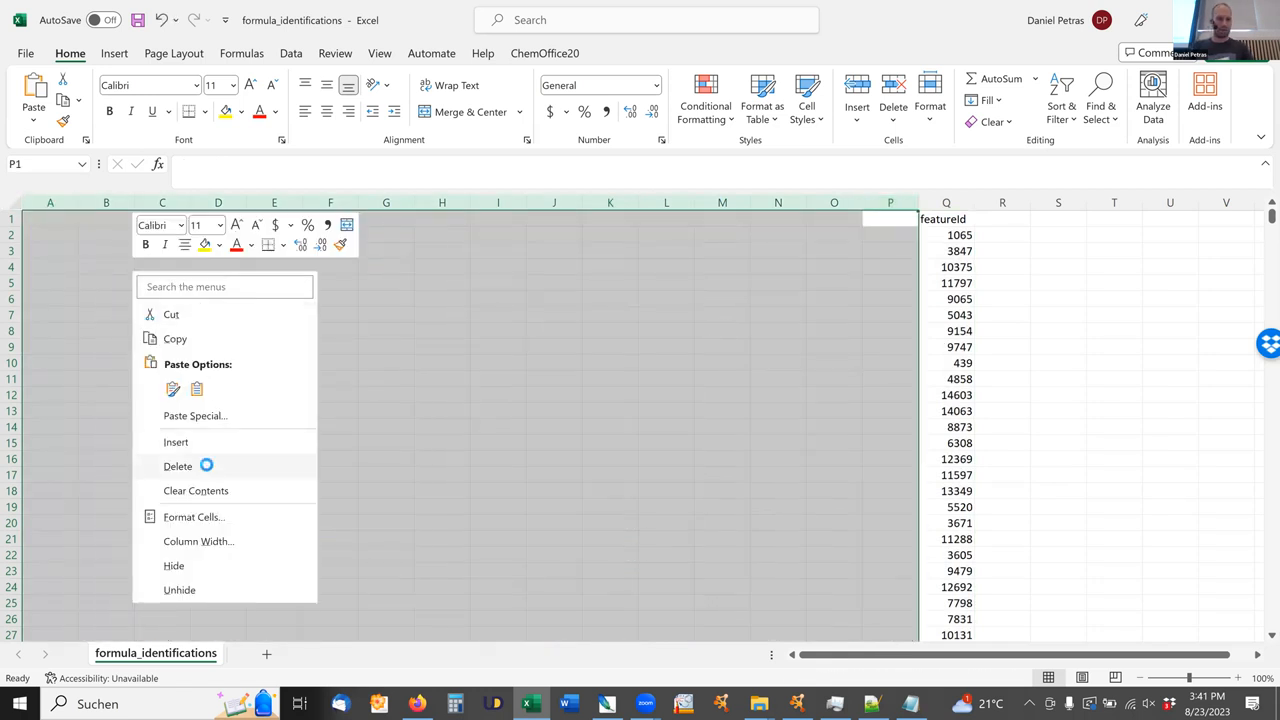
Enter the header Fantasy_MDA_RF in cell B1 and widen column B to fit it.
click(124, 217)
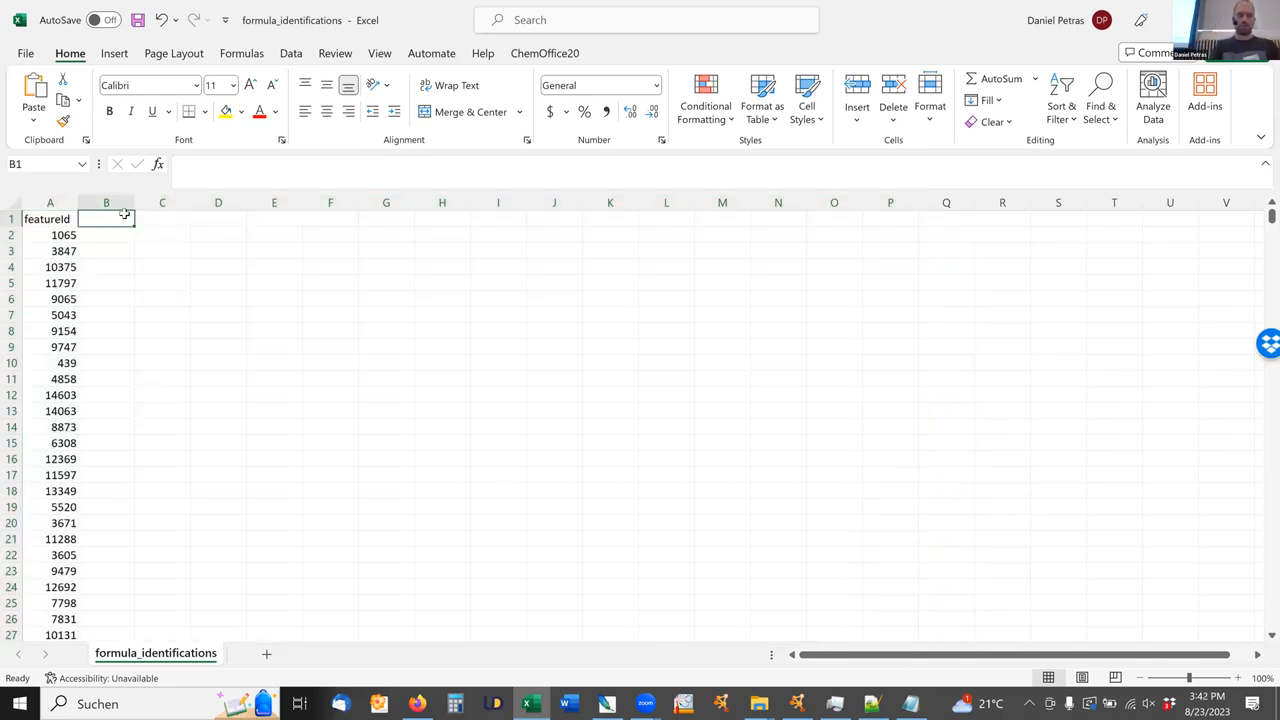
text(Fant)
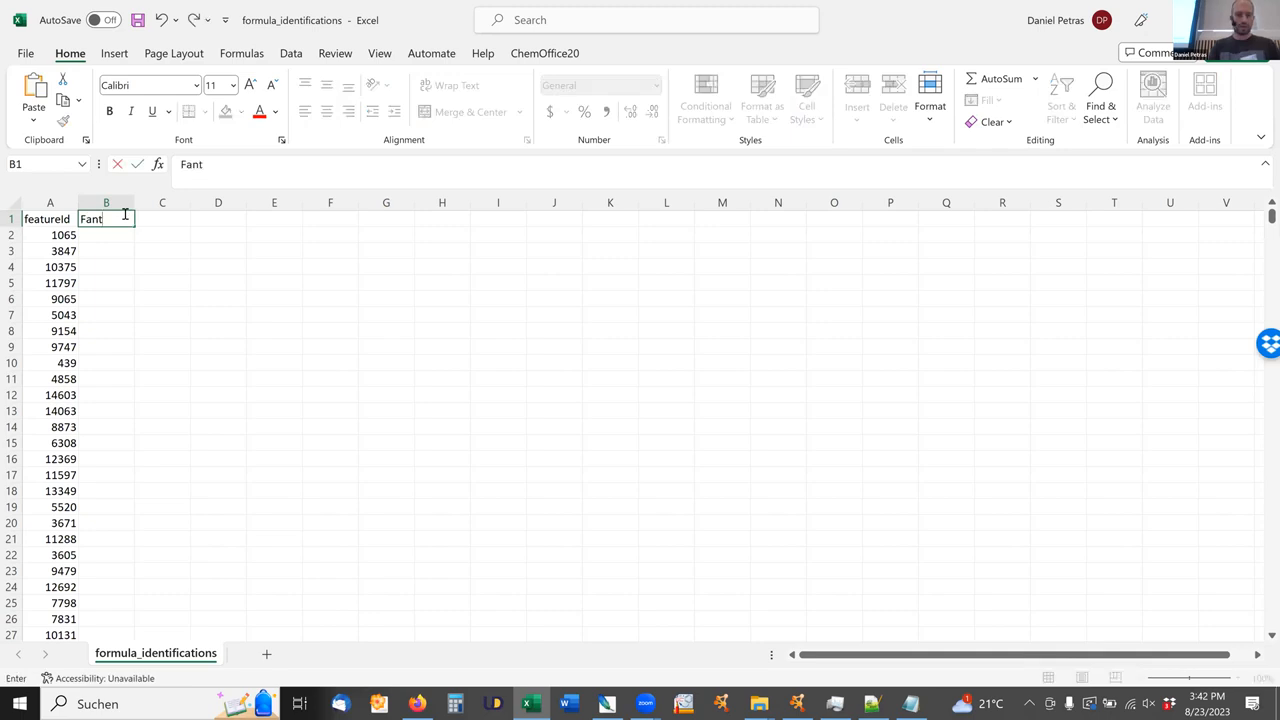
text(asy)
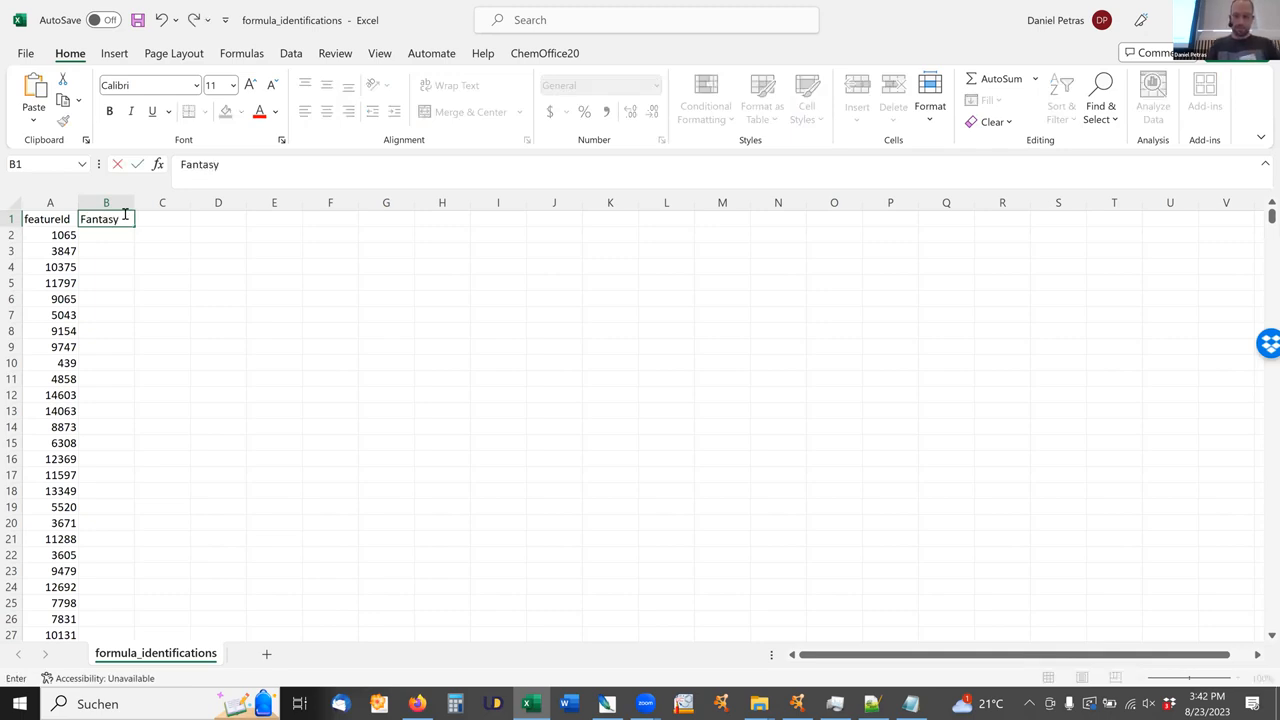
text(_MDA)
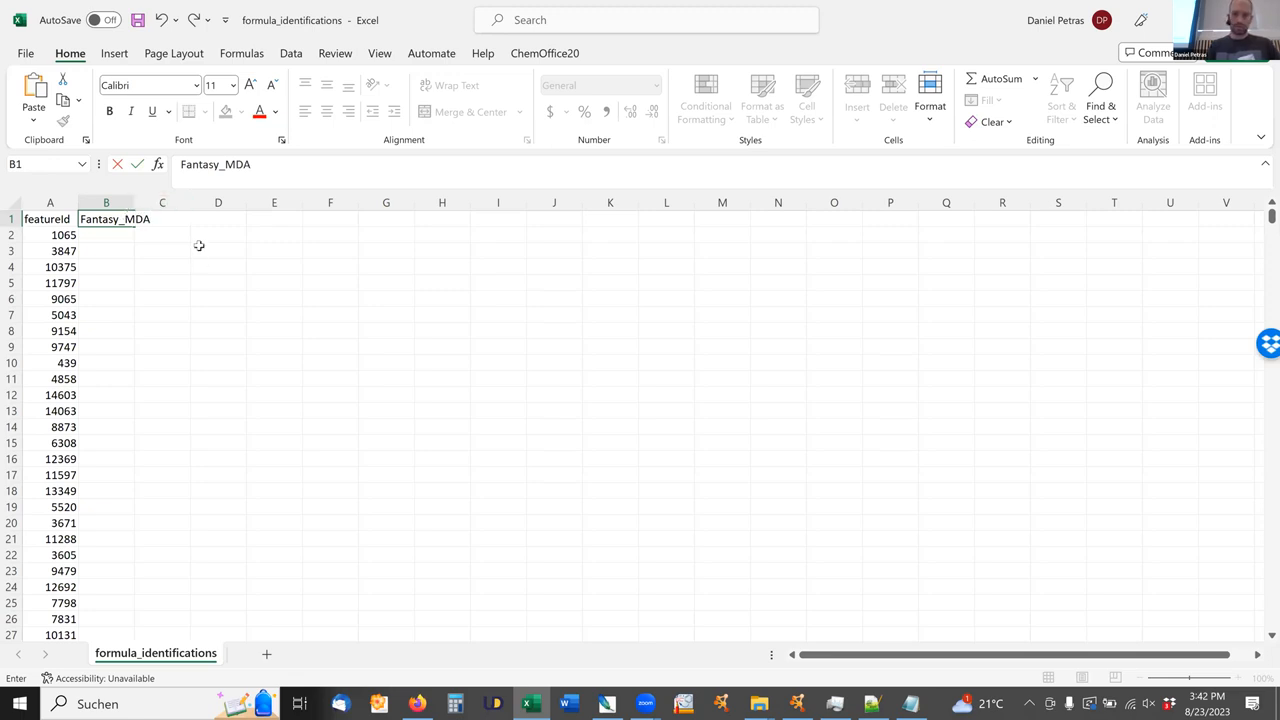
text(_RF)
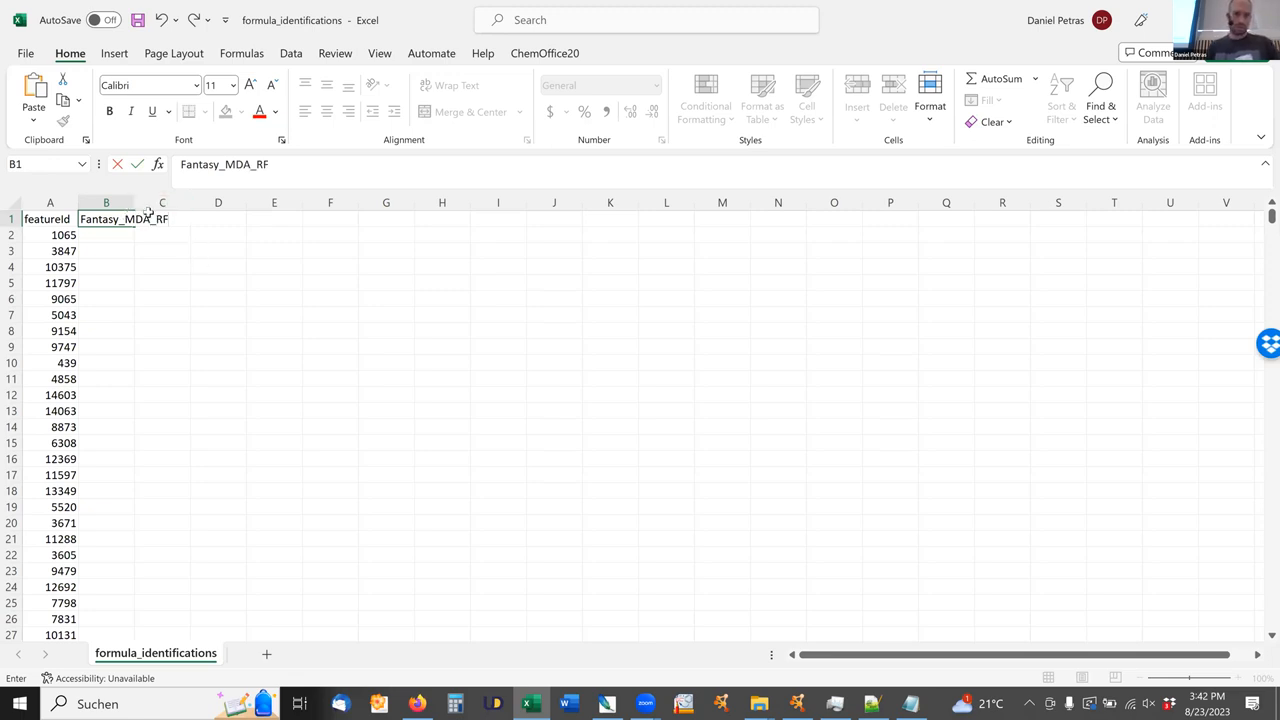
click(199, 248)
drag(214, 203, 221, 203)
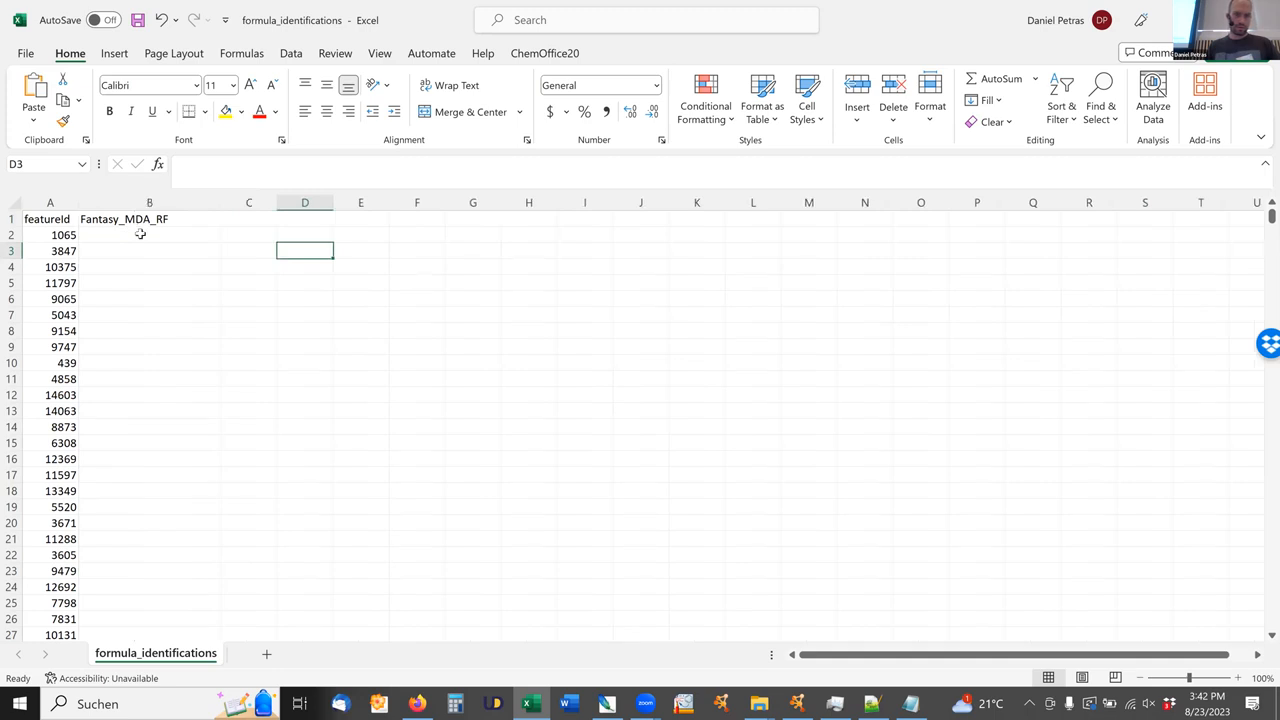
Enter 1, 2 and 3 in cells B2 to B4 and extend the series down column B alongside the feature IDs.
click(140, 234)
text(1)
key(Return)
text(2)
key(Return)
text(3)
key(Return)
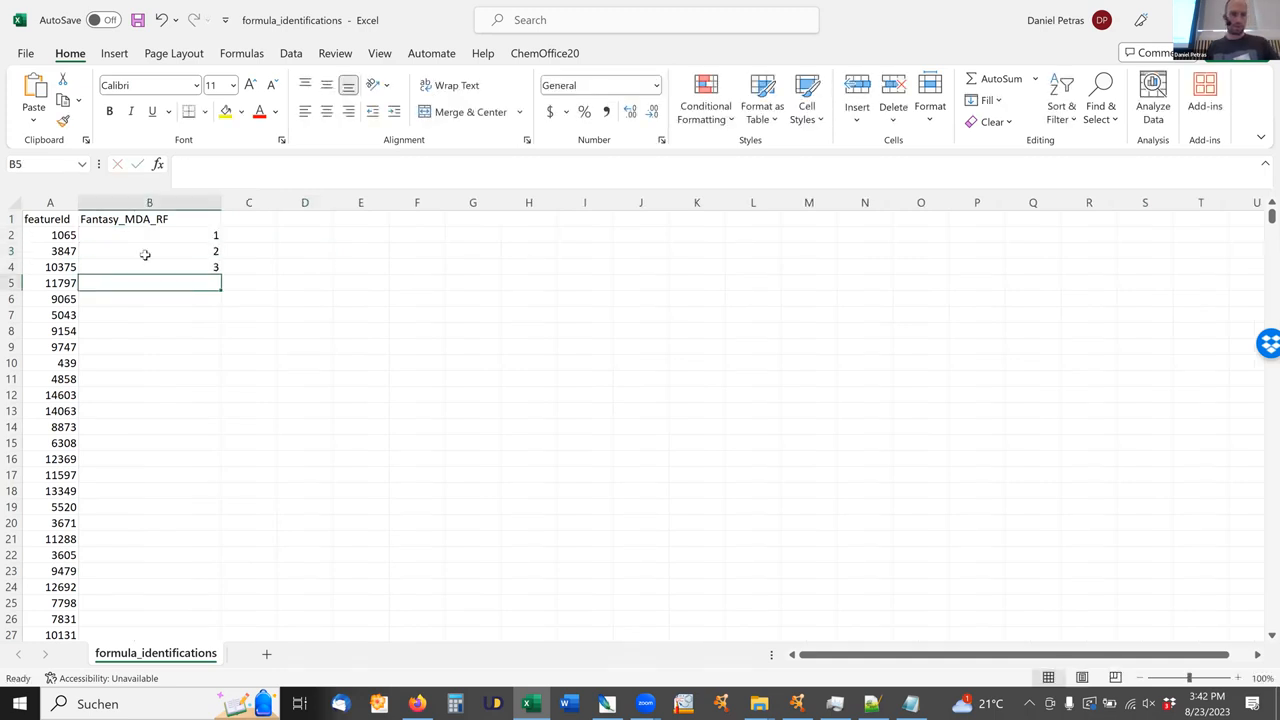
drag(160, 240, 182, 282)
drag(203, 236, 222, 268)
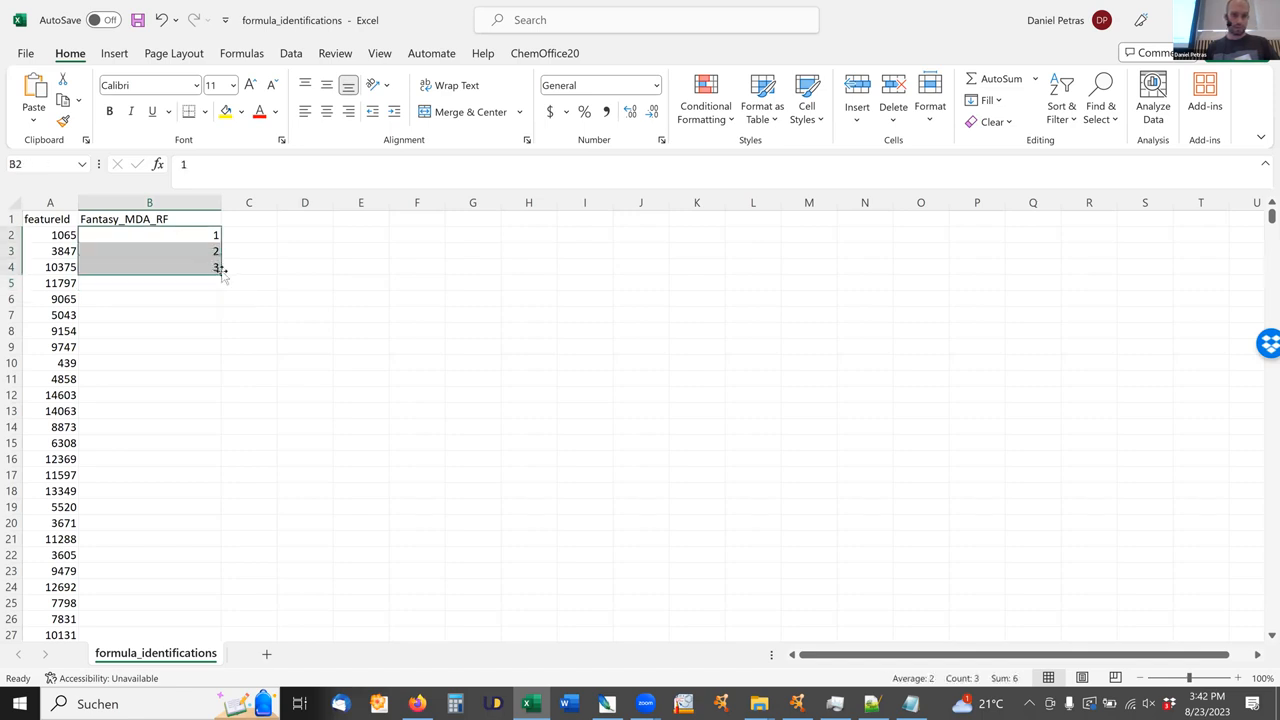
double_click(222, 268)
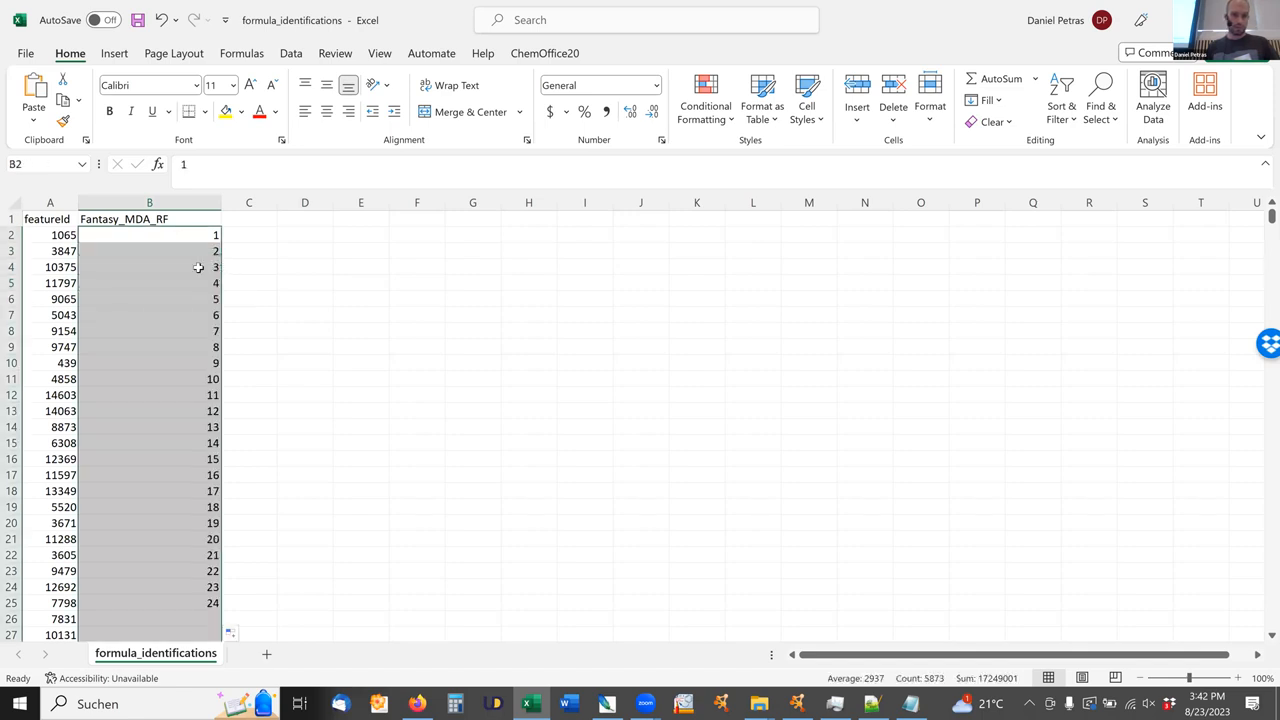
Save the sheet as a tab-delimited text file named fantasy_RF in the Cytoscape_Example folder.
click(26, 54)
click(53, 311)
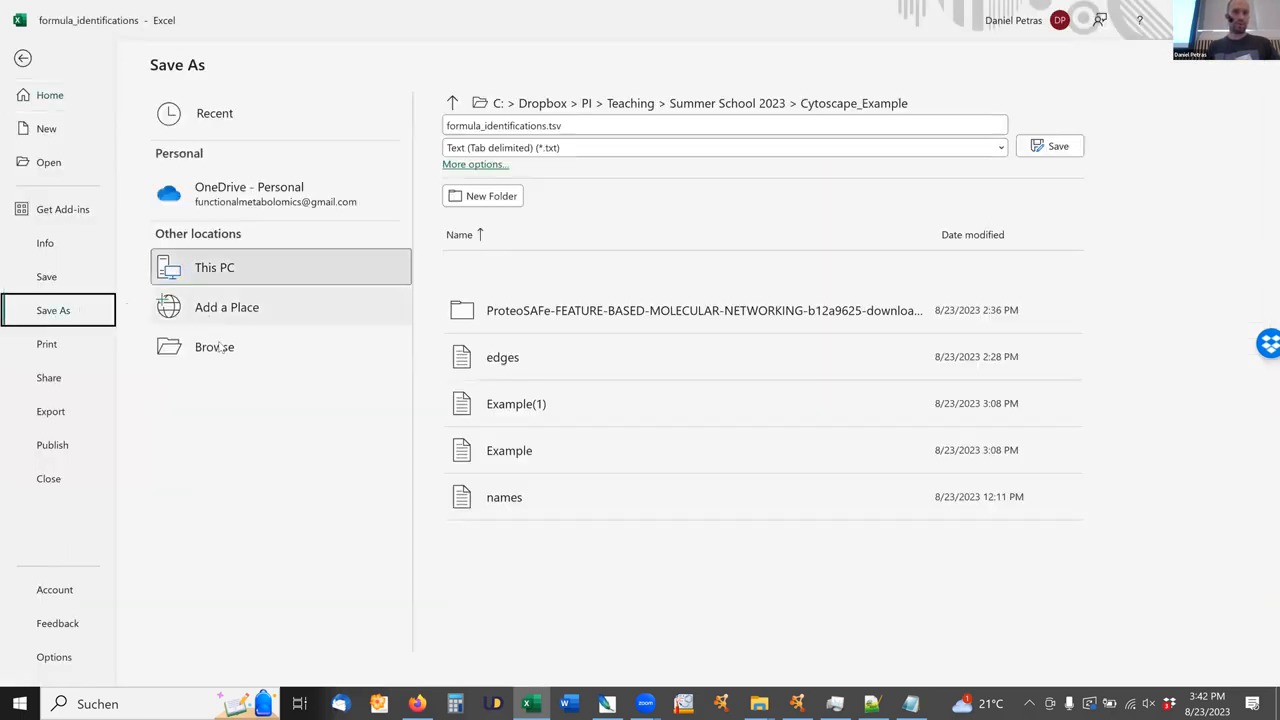
click(219, 347)
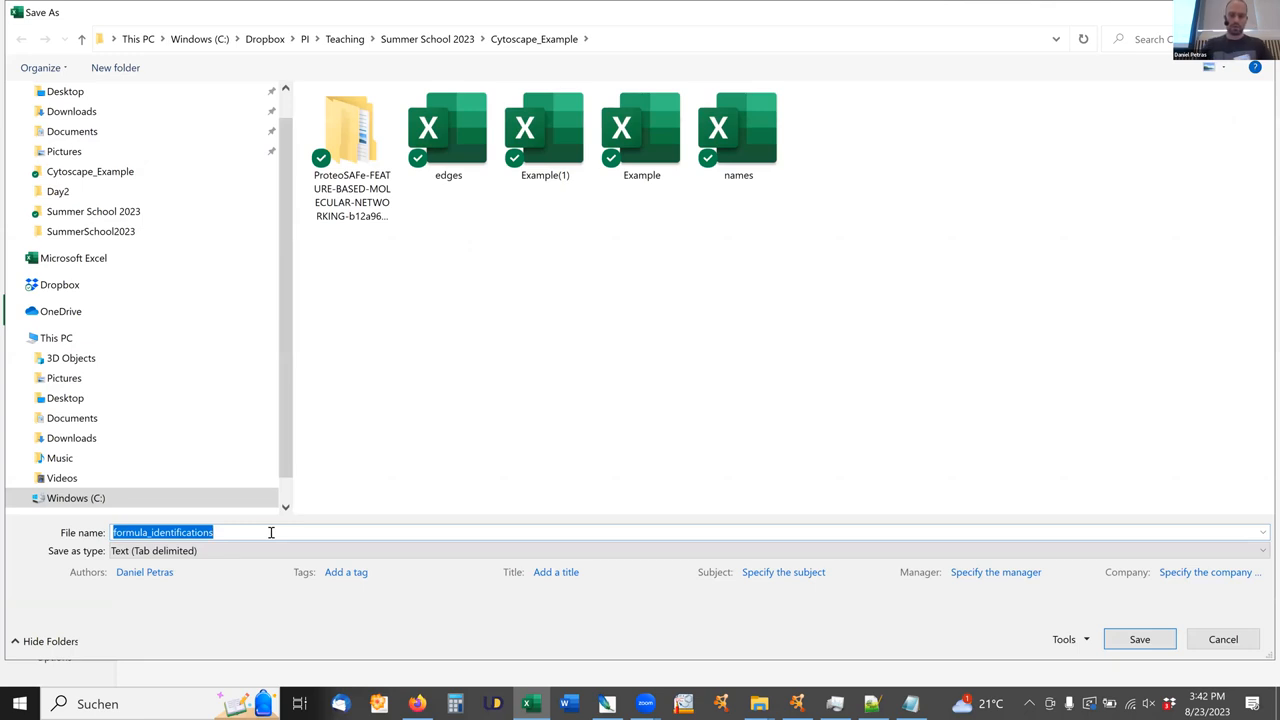
text(fanta)
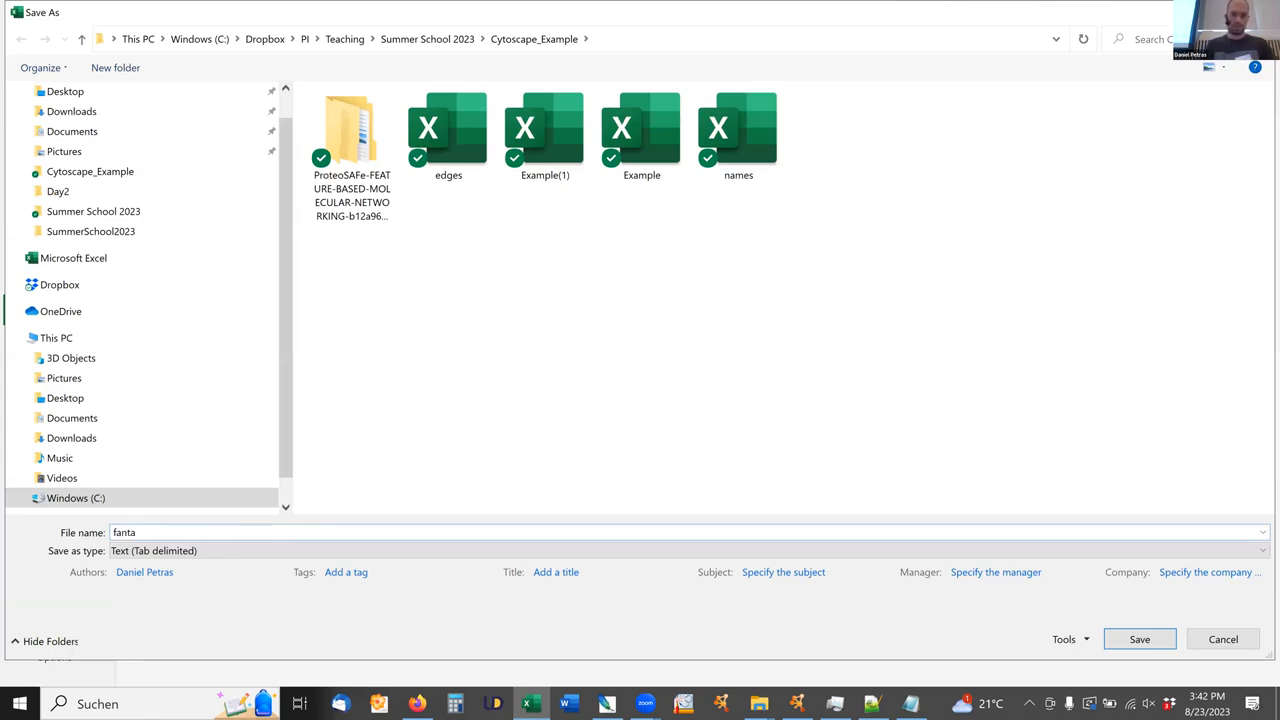
text(sy_RF)
click(1145, 638)
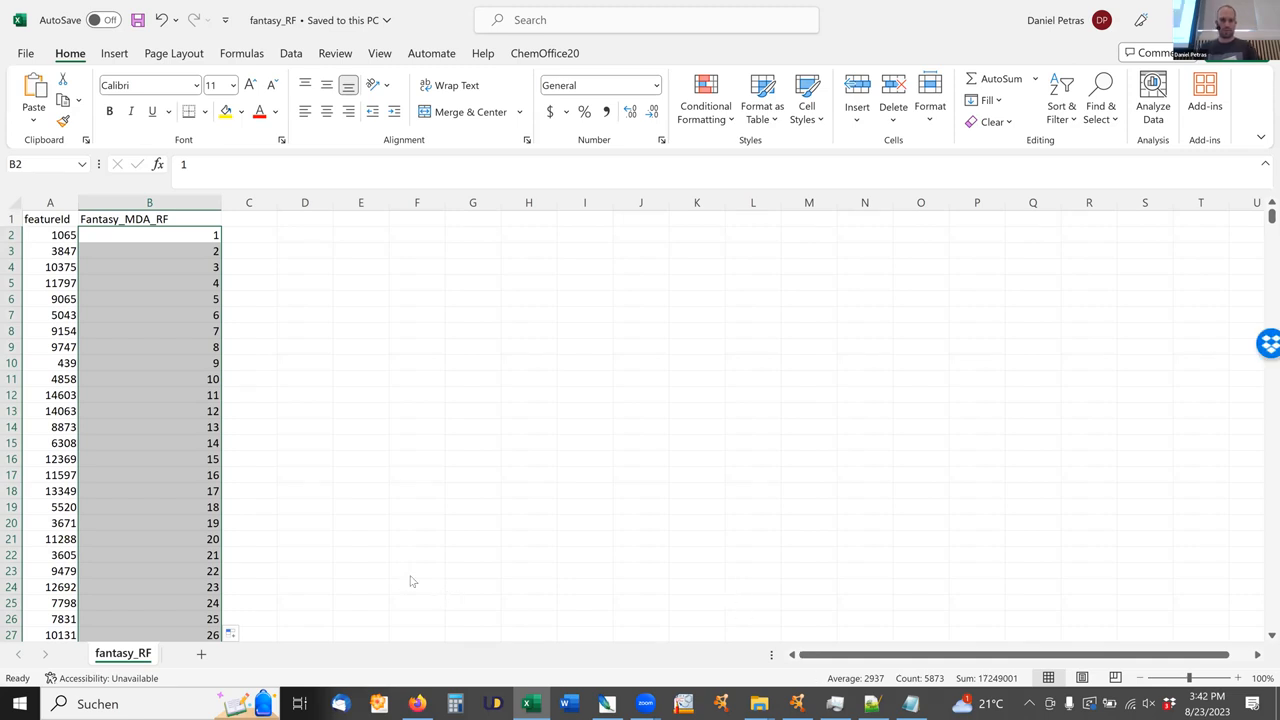
Switch to Cytoscape and import the fantasy_RF table as node table columns, matching featureId to the network's shared name.
key(alt+Tab)
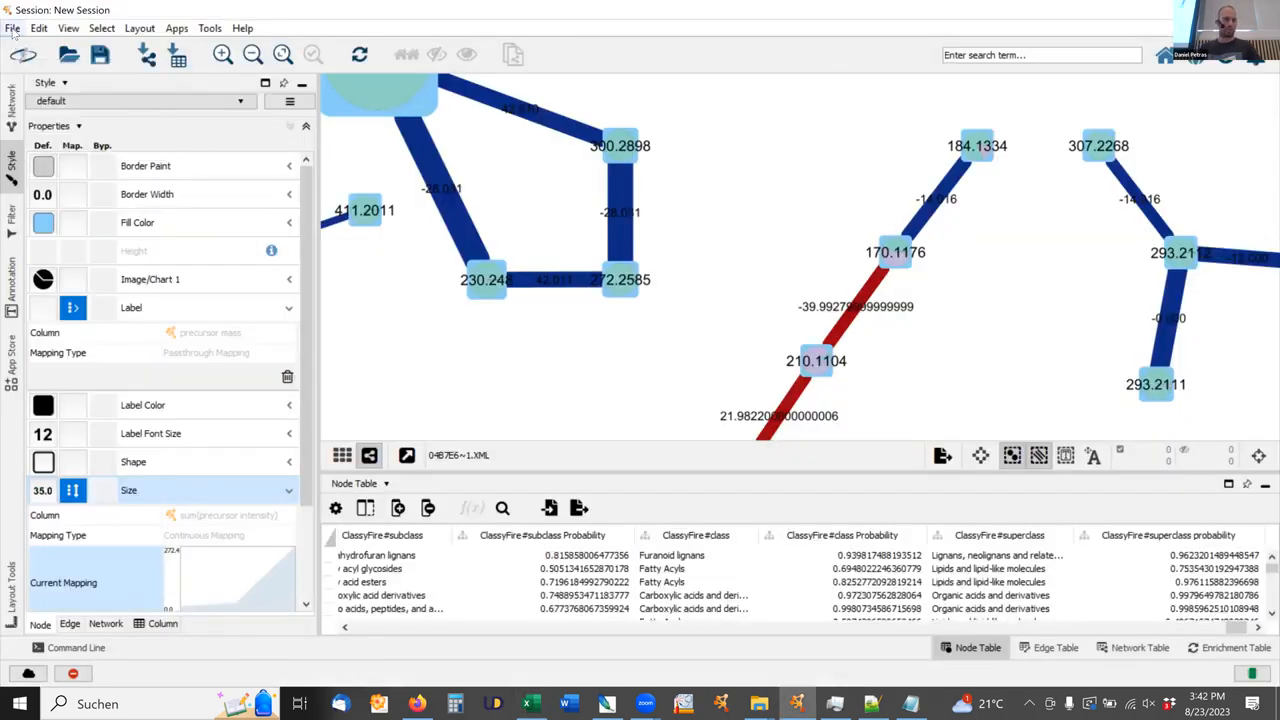
click(12, 28)
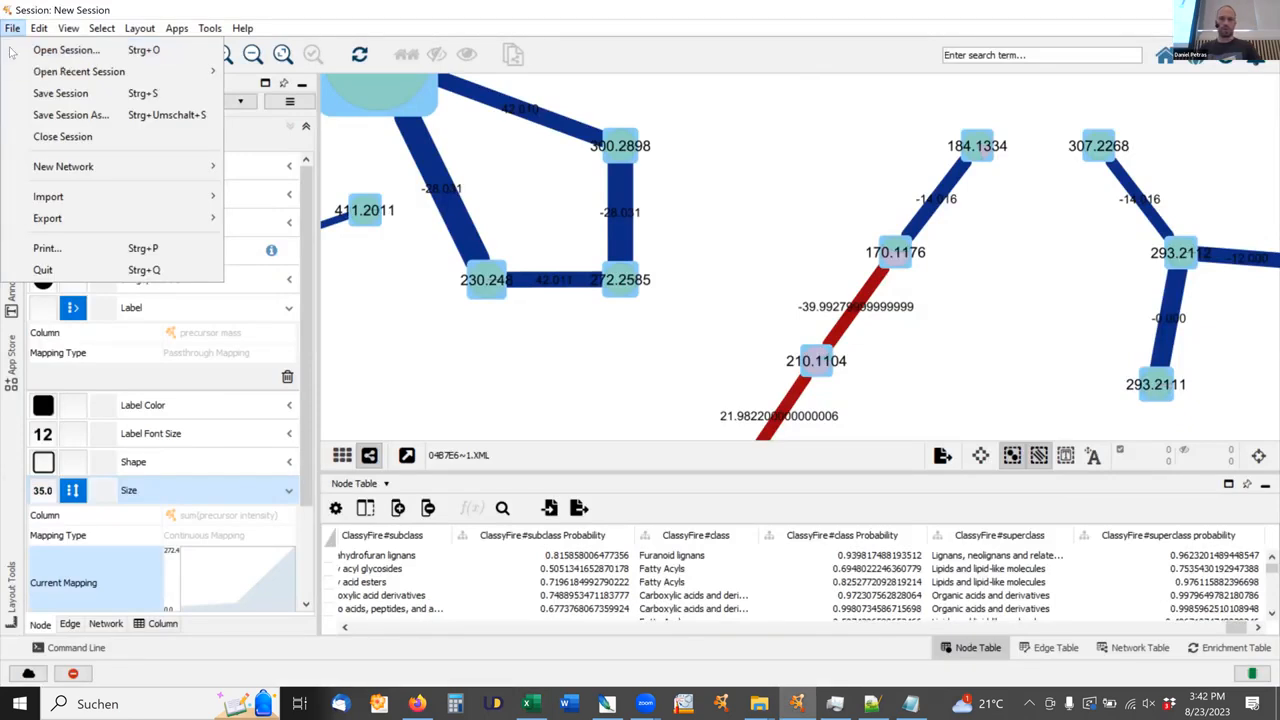
mouse_move(75, 203)
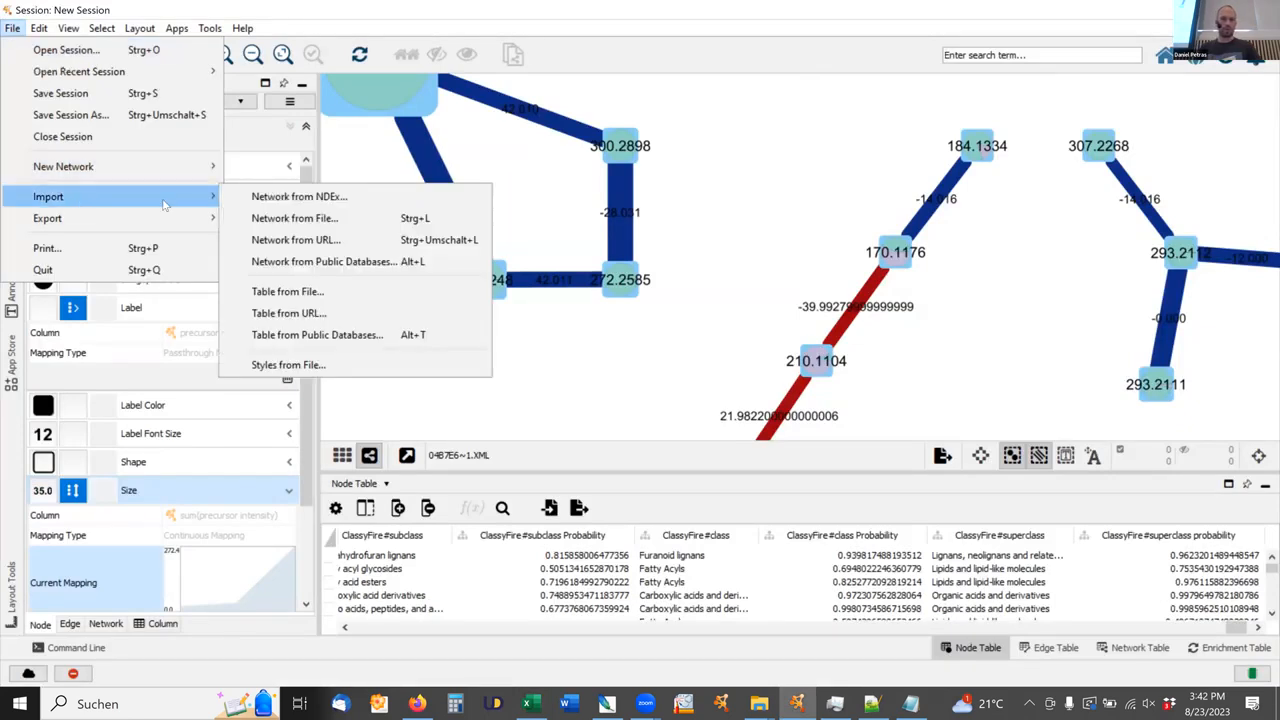
click(318, 293)
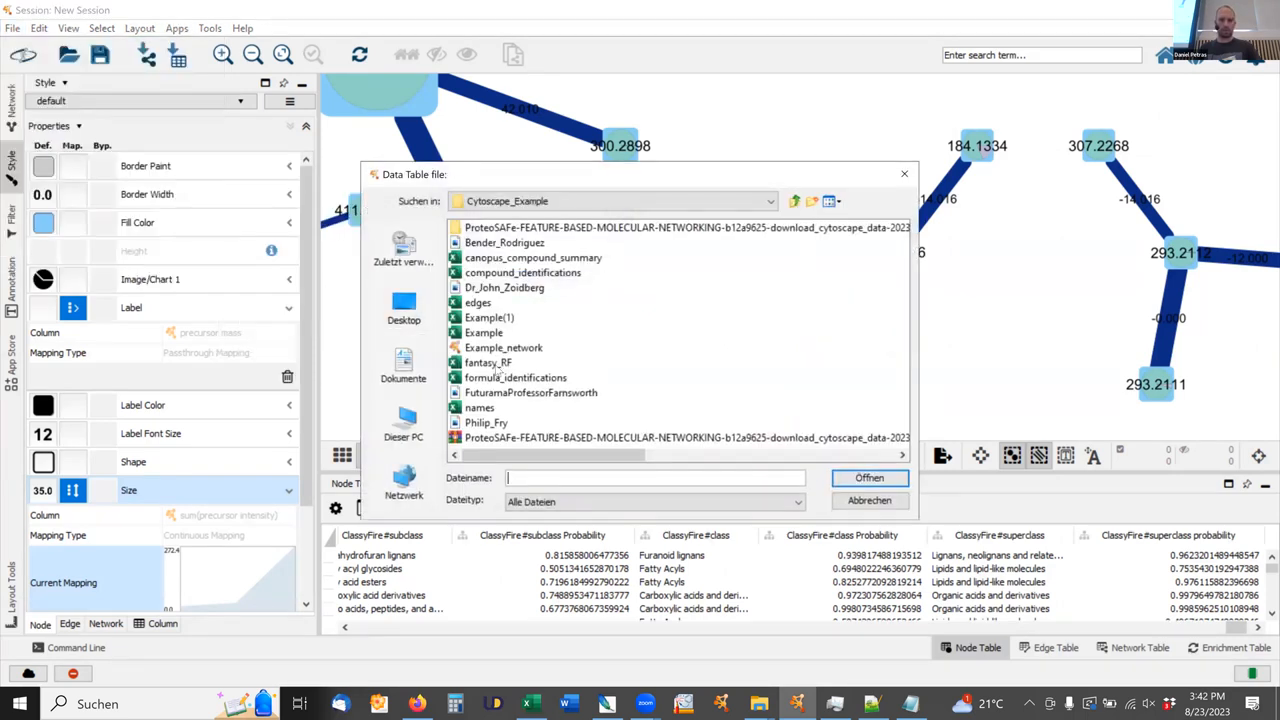
click(492, 364)
click(862, 480)
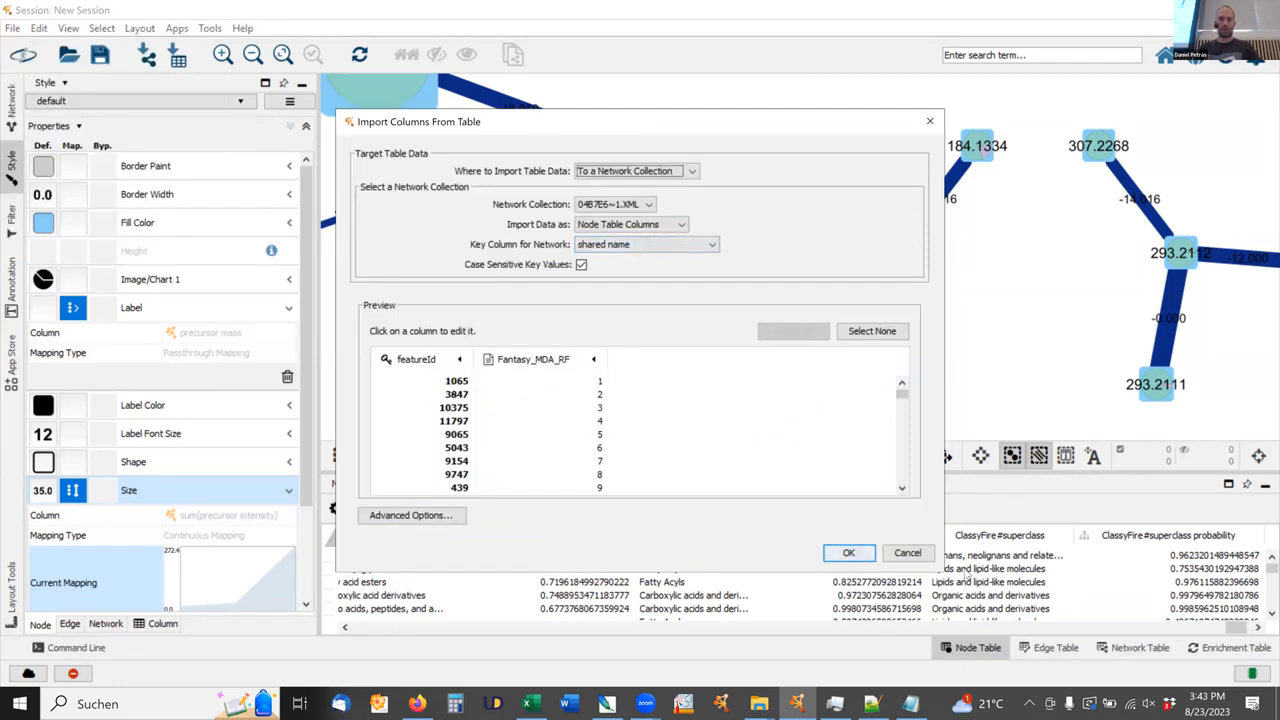
click(846, 554)
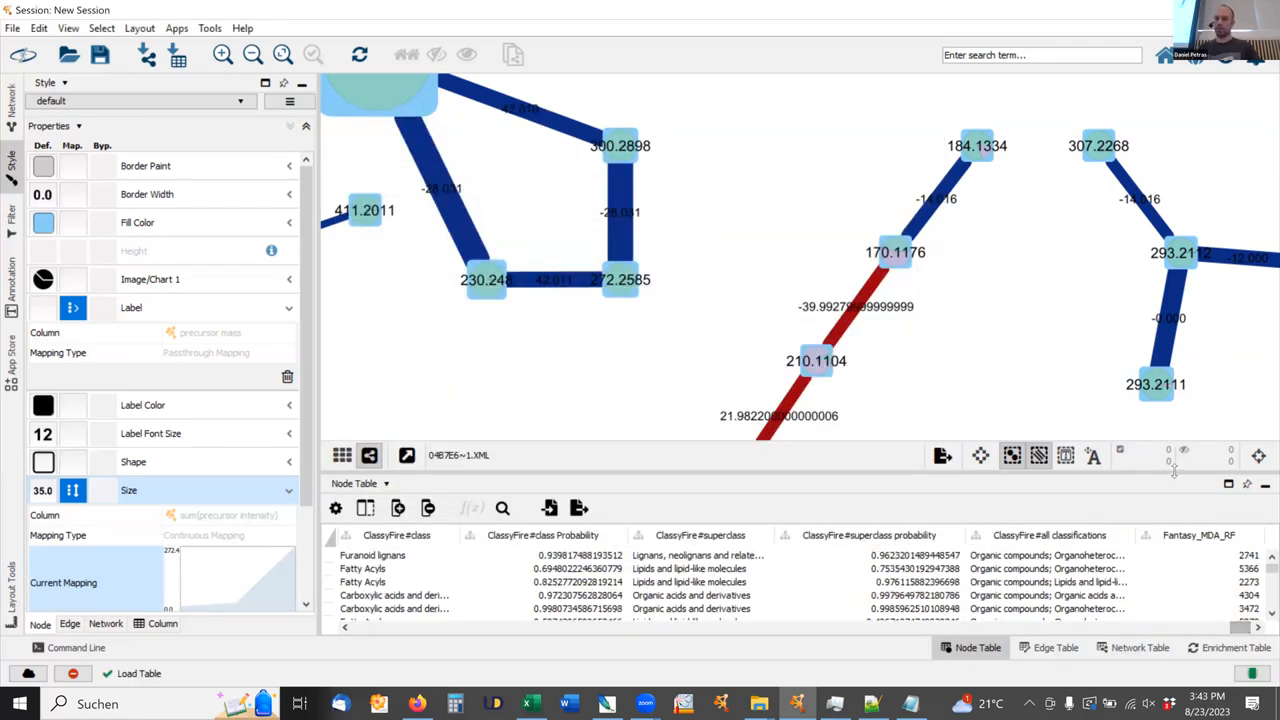
Examine the imported Fantasy_MDA_RF column in an enlarged node table, along with the table's other columns.
drag(1178, 472, 1262, 277)
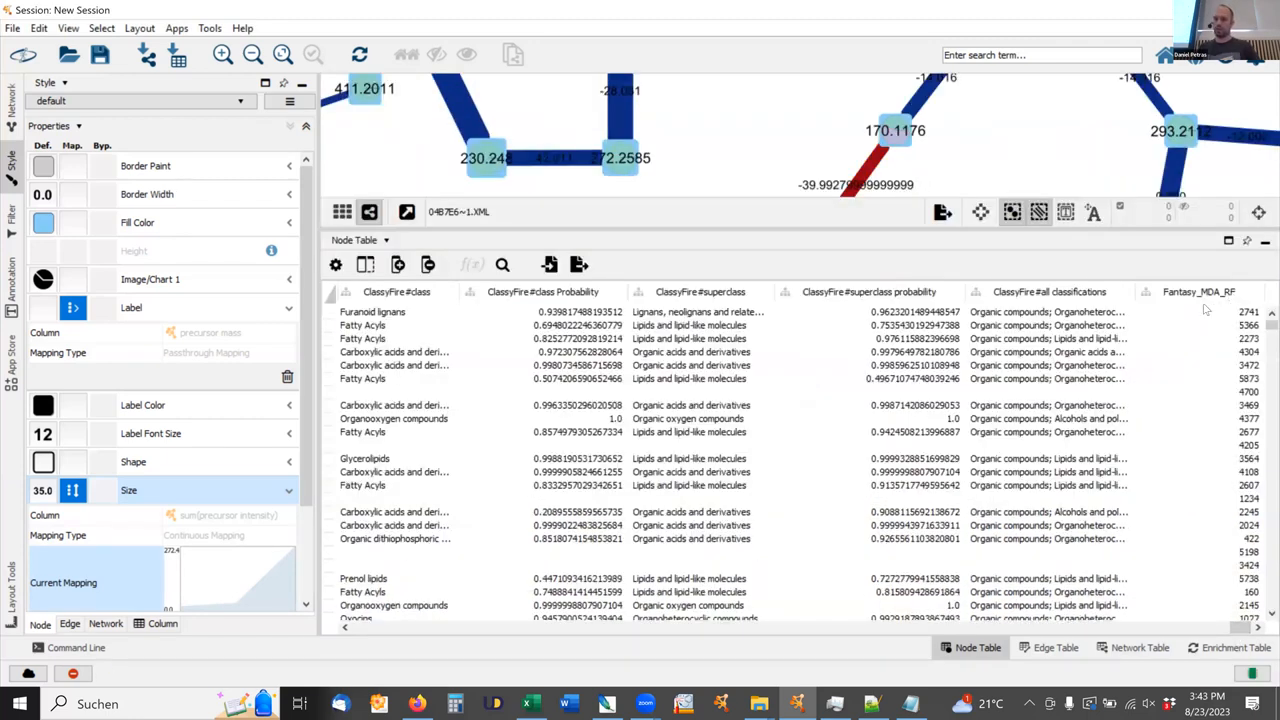
scroll(1263, 340, down, 10)
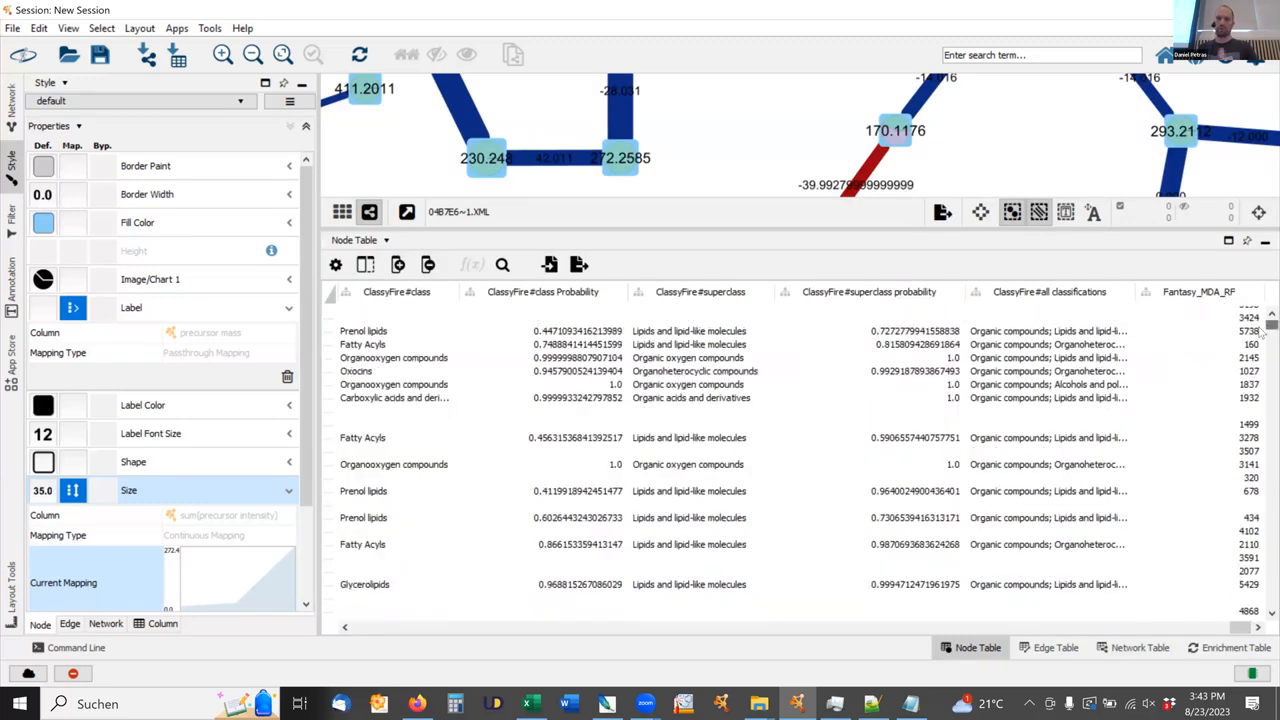
drag(1261, 531, 1261, 299)
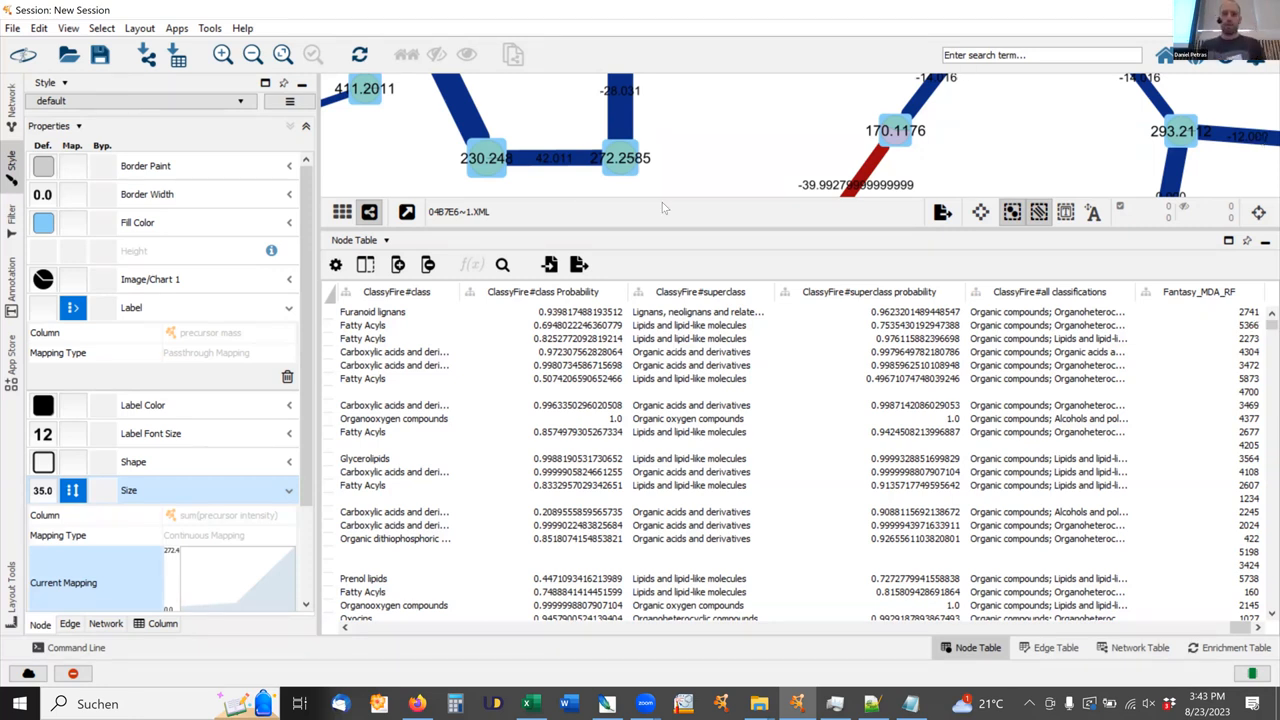
drag(705, 228, 726, 350)
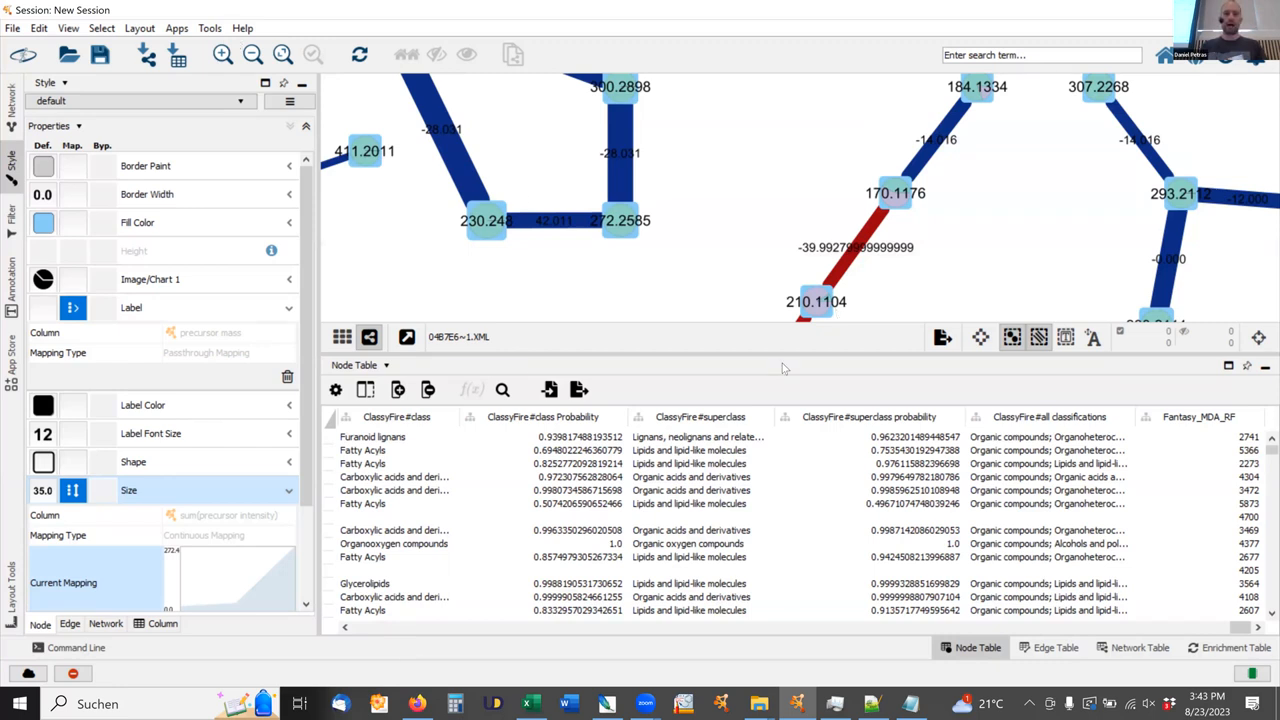
drag(1240, 628, 1145, 628)
drag(933, 636, 892, 624)
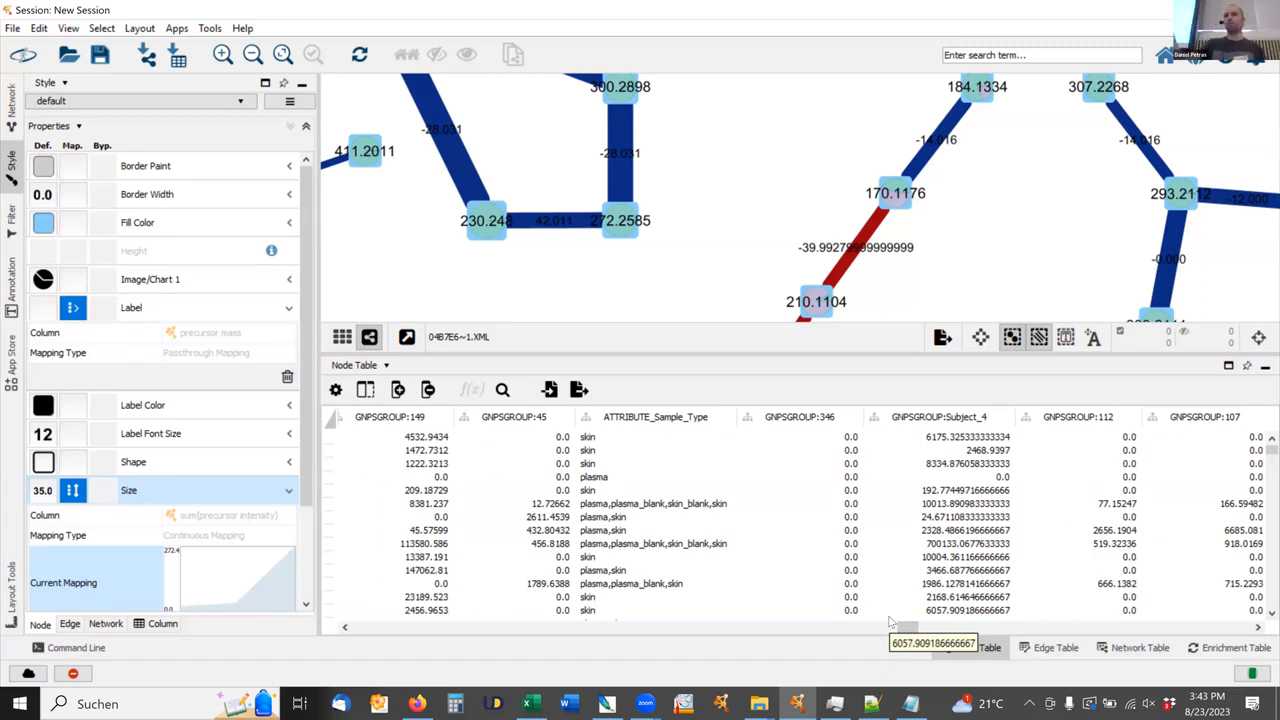
click(176, 28)
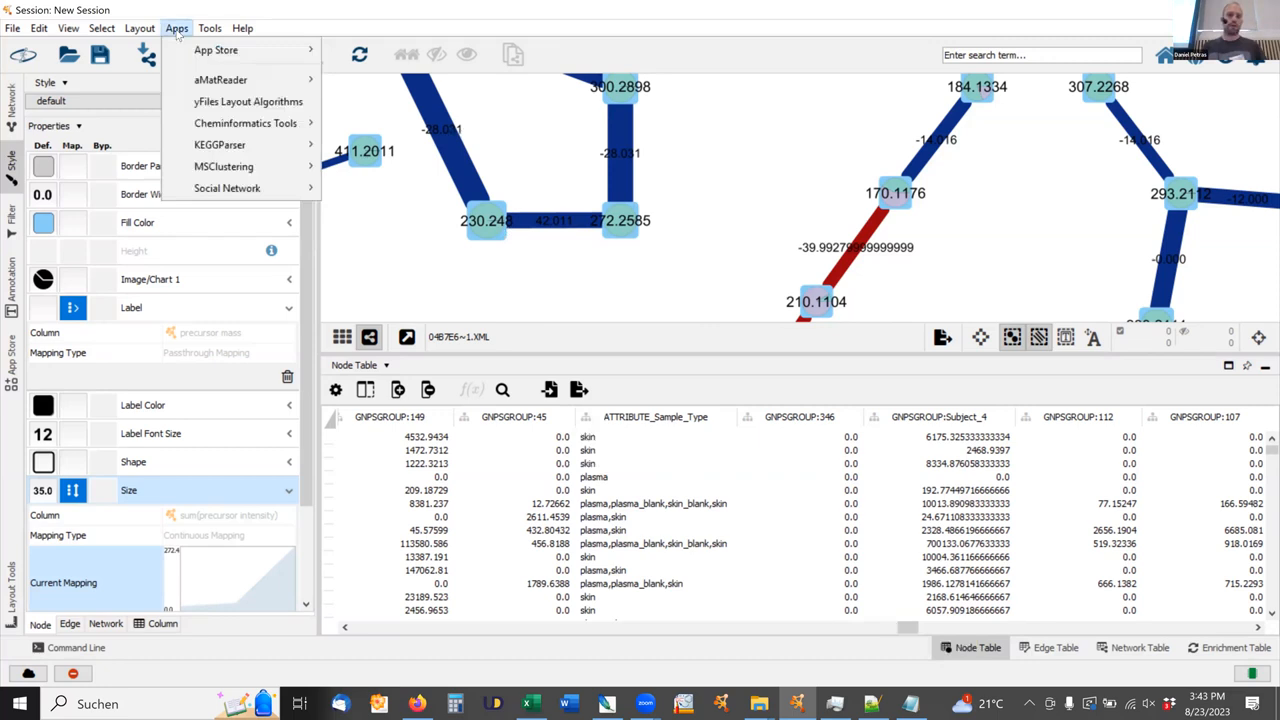
mouse_move(233, 125)
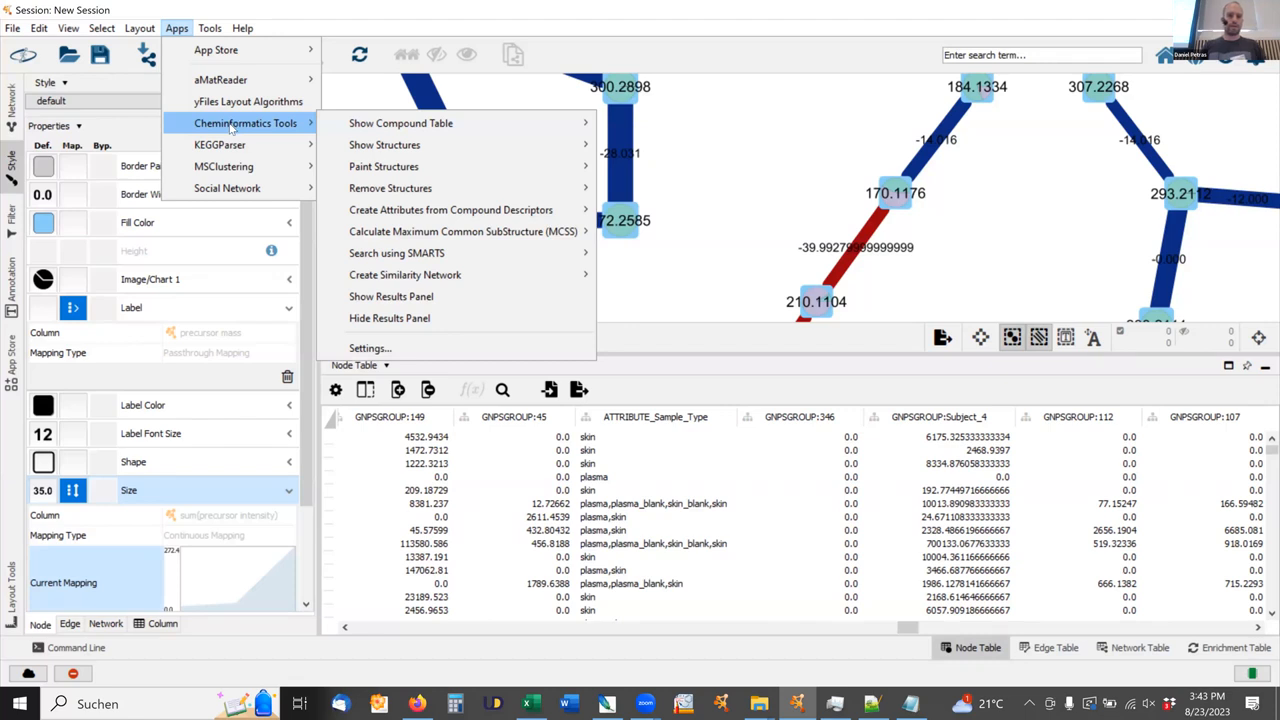
mouse_move(234, 54)
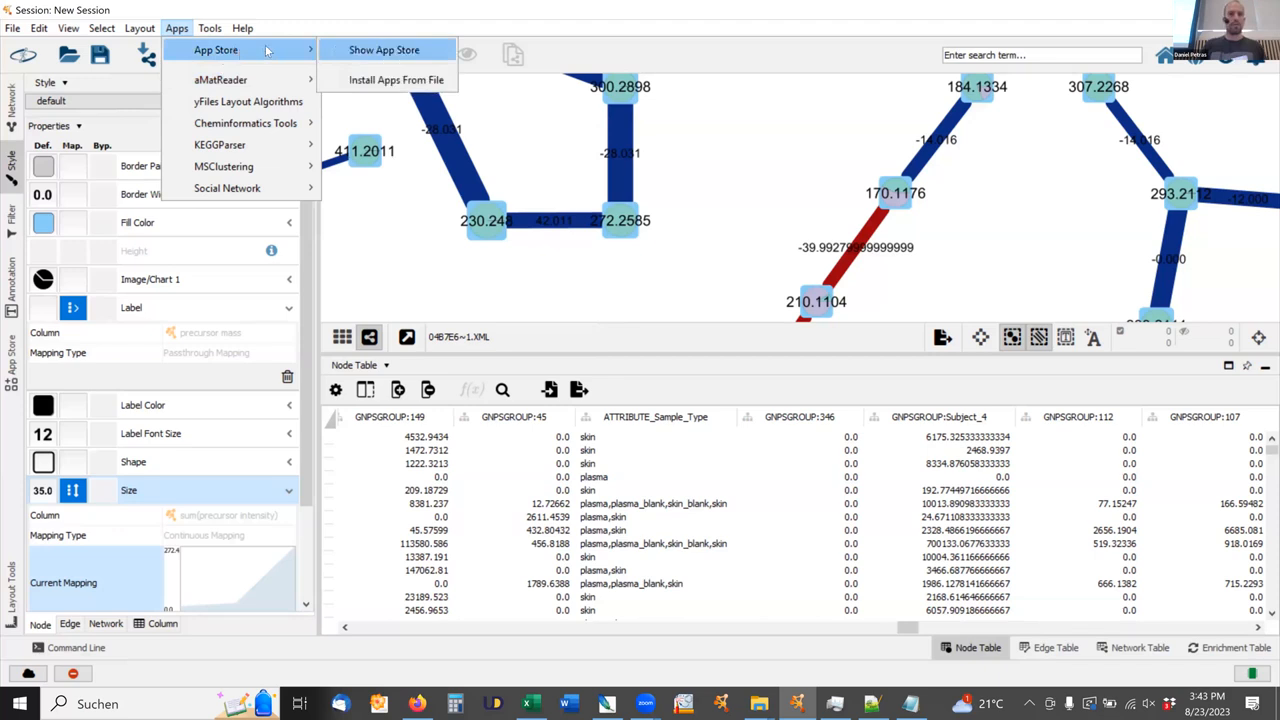
click(373, 79)
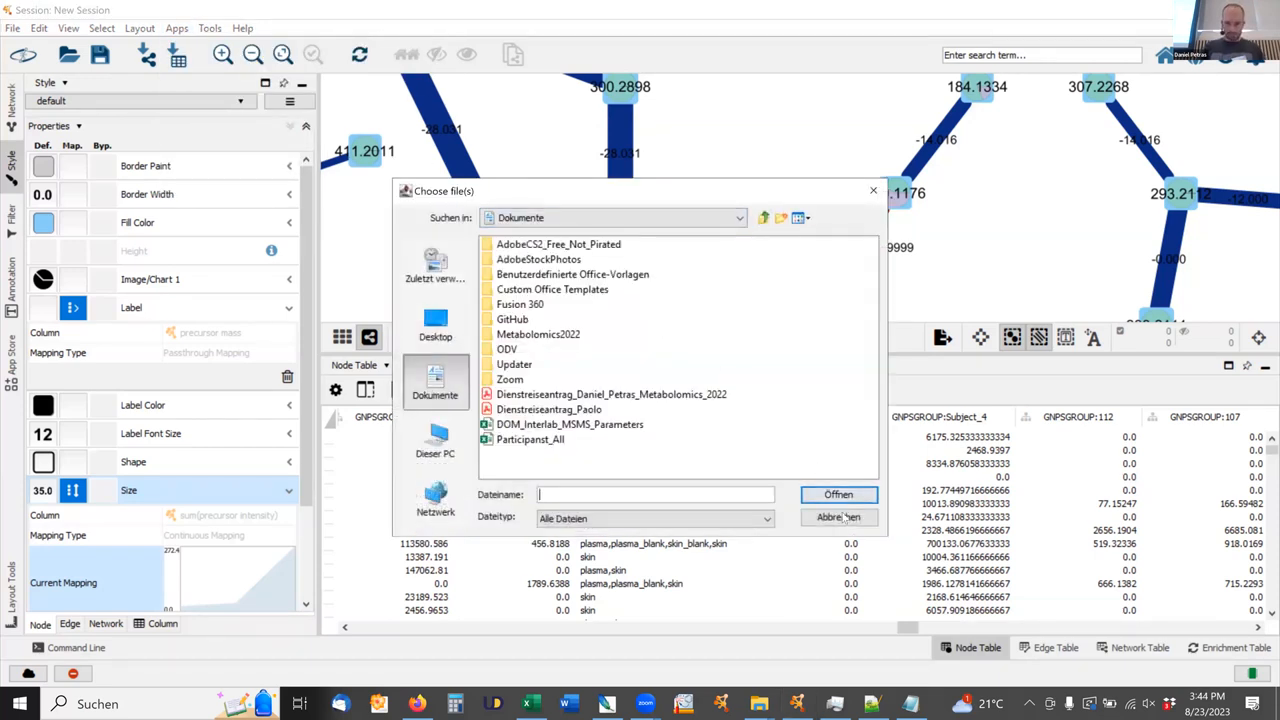
key(Escape)
Show the App Store panel with the installed apps and make it narrower to give the network more room.
click(176, 28)
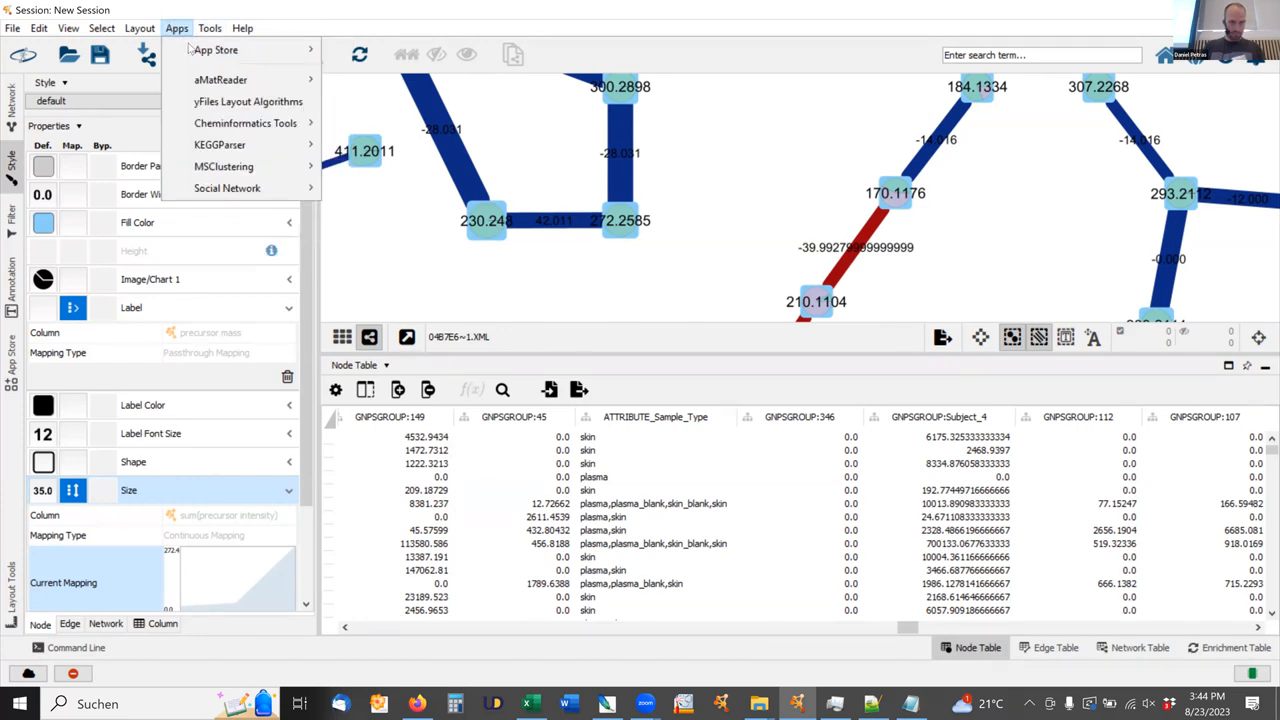
mouse_move(190, 49)
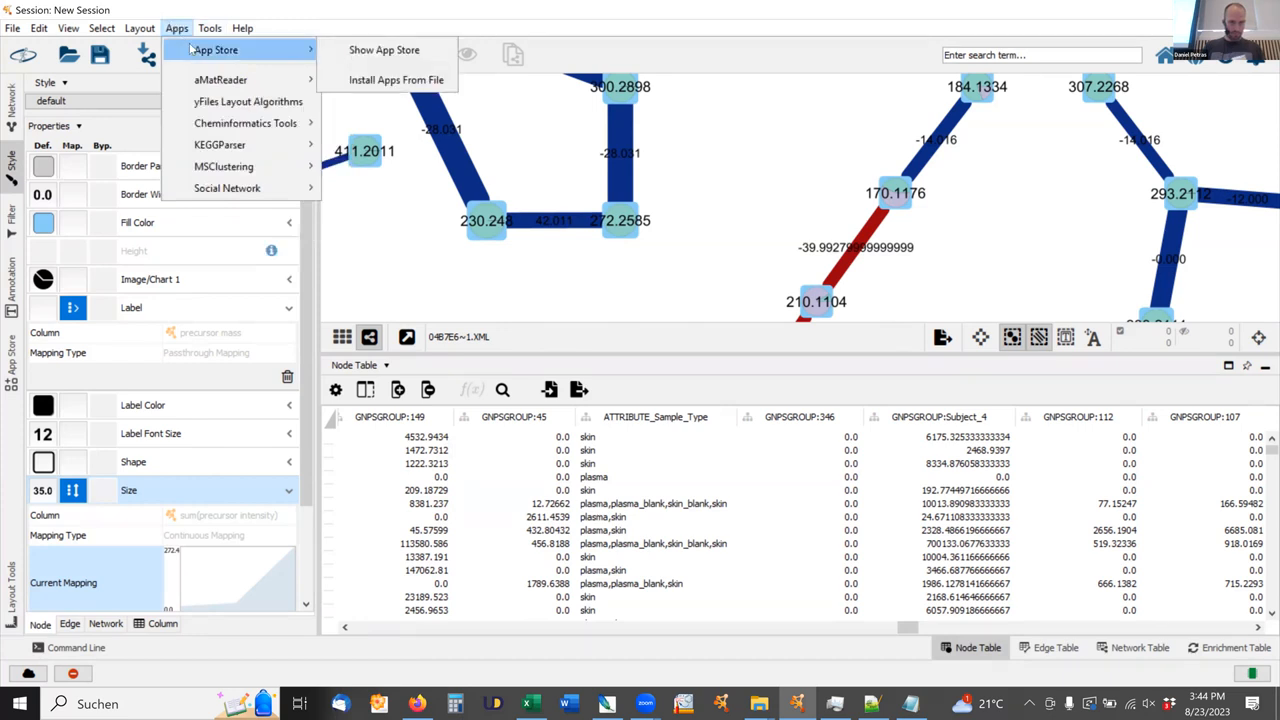
click(380, 52)
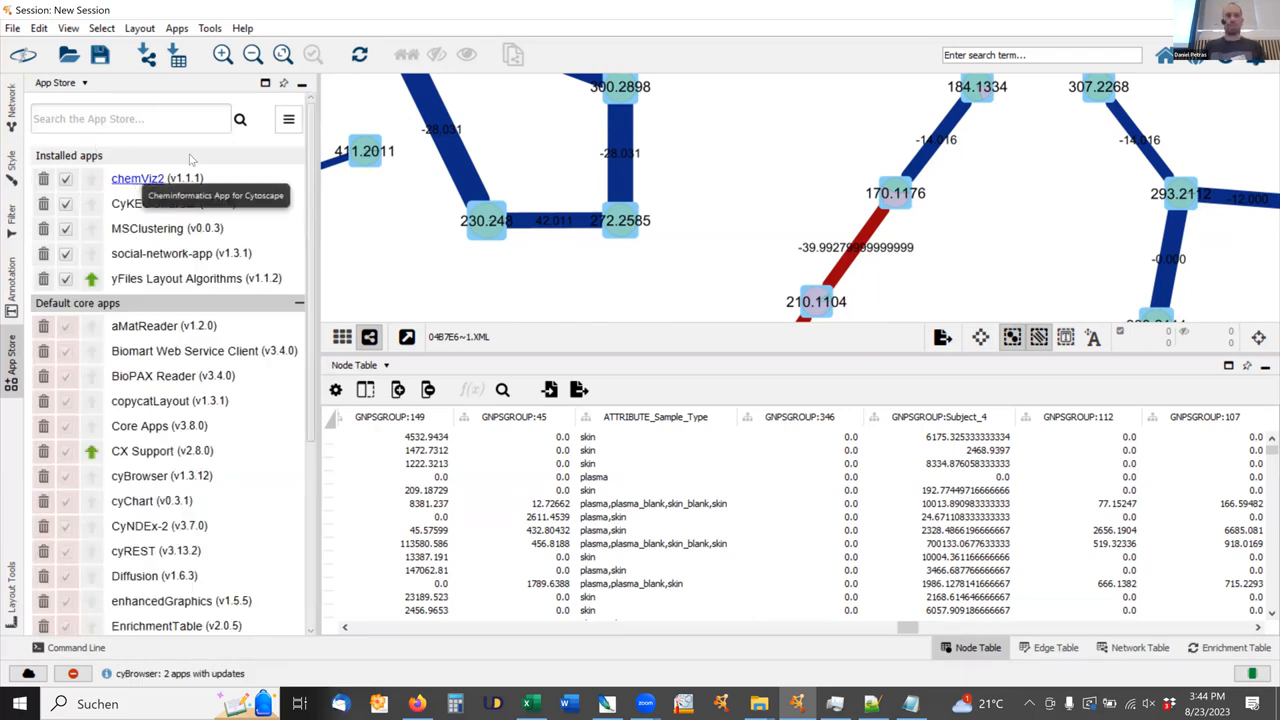
drag(310, 125, 238, 130)
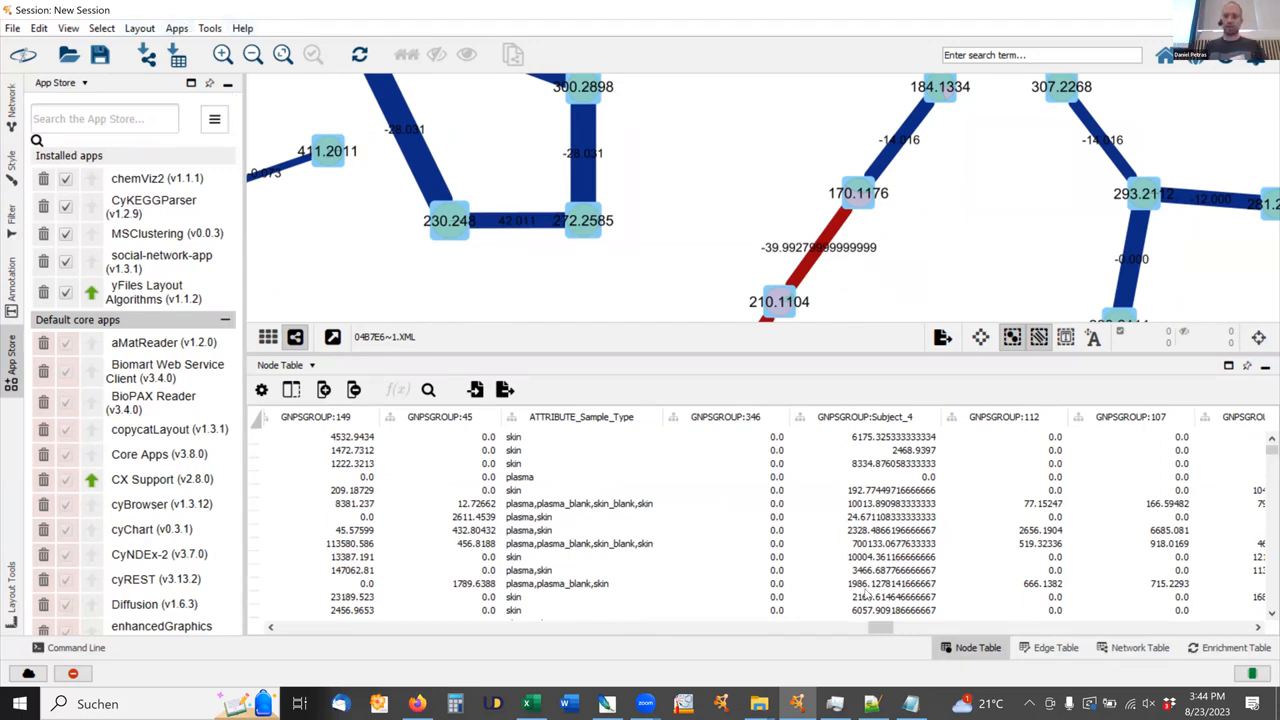
Find the Smiles column in the node table and widen it to show the full structure strings.
drag(868, 630, 386, 650)
drag(801, 634, 1088, 605)
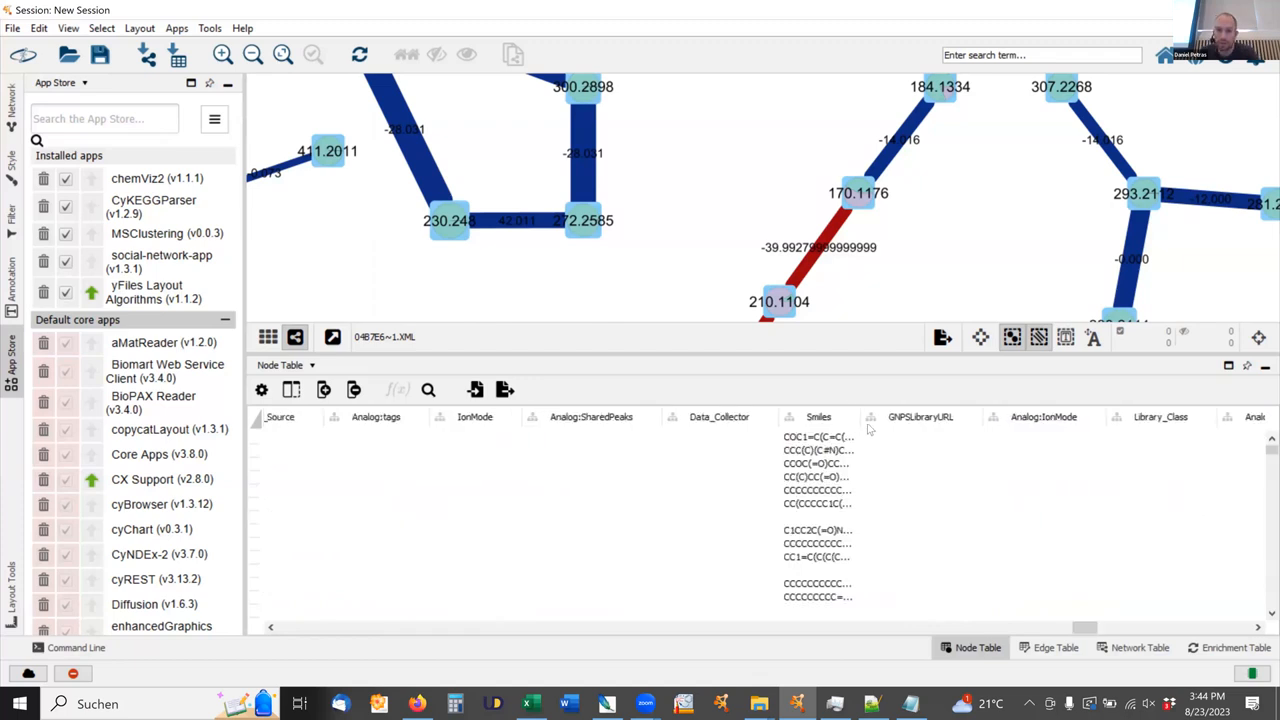
drag(862, 417, 1062, 420)
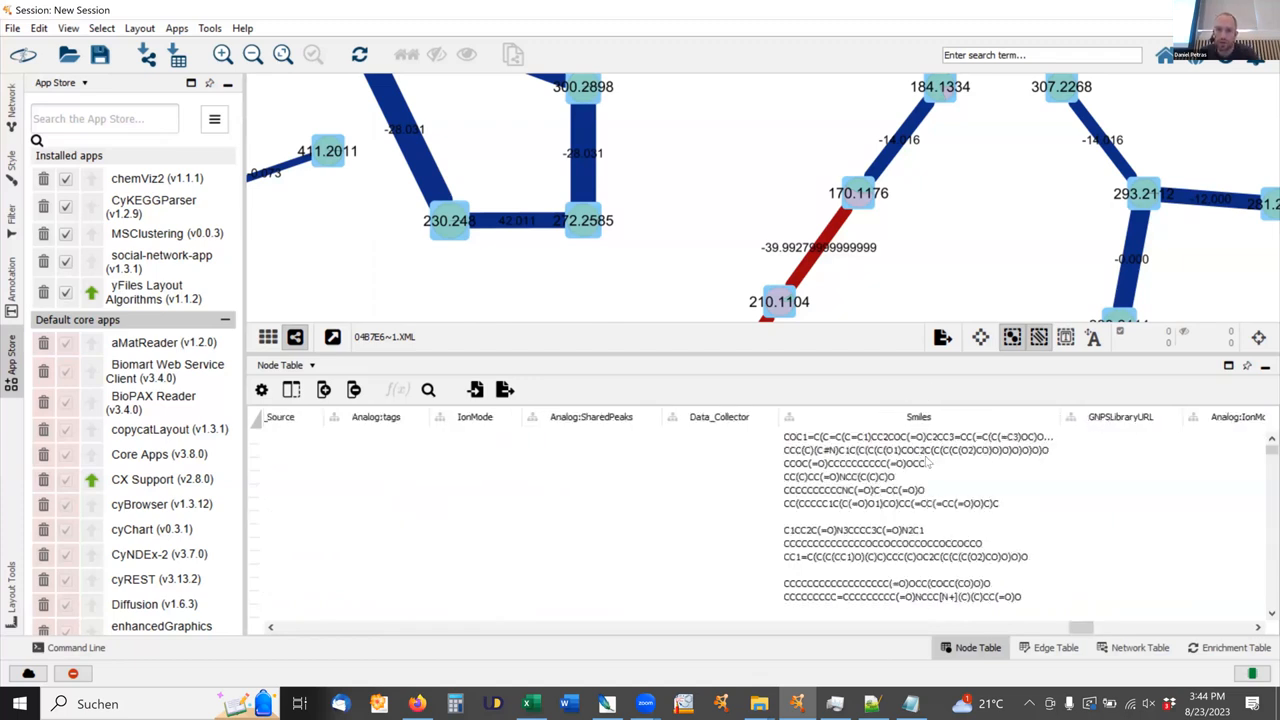
Try to paint the chemical structures on all nodes with the Cheminformatics Tools.
click(177, 29)
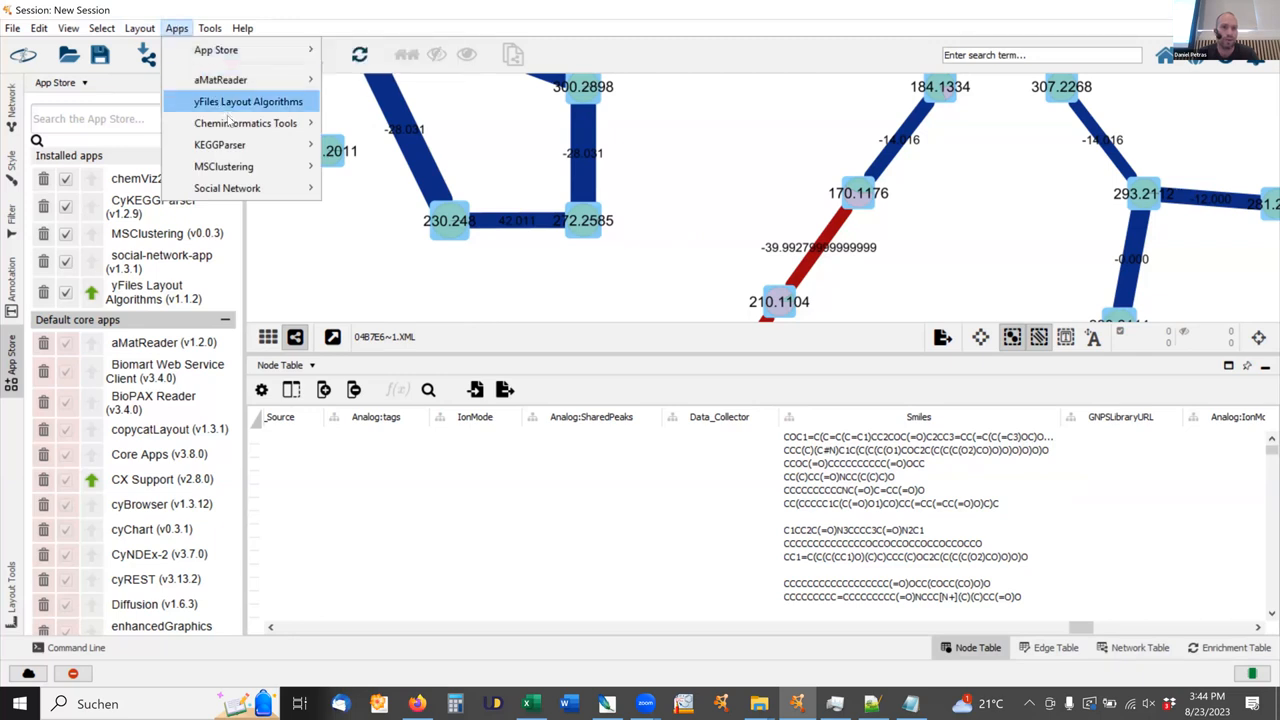
mouse_move(251, 127)
mouse_move(424, 170)
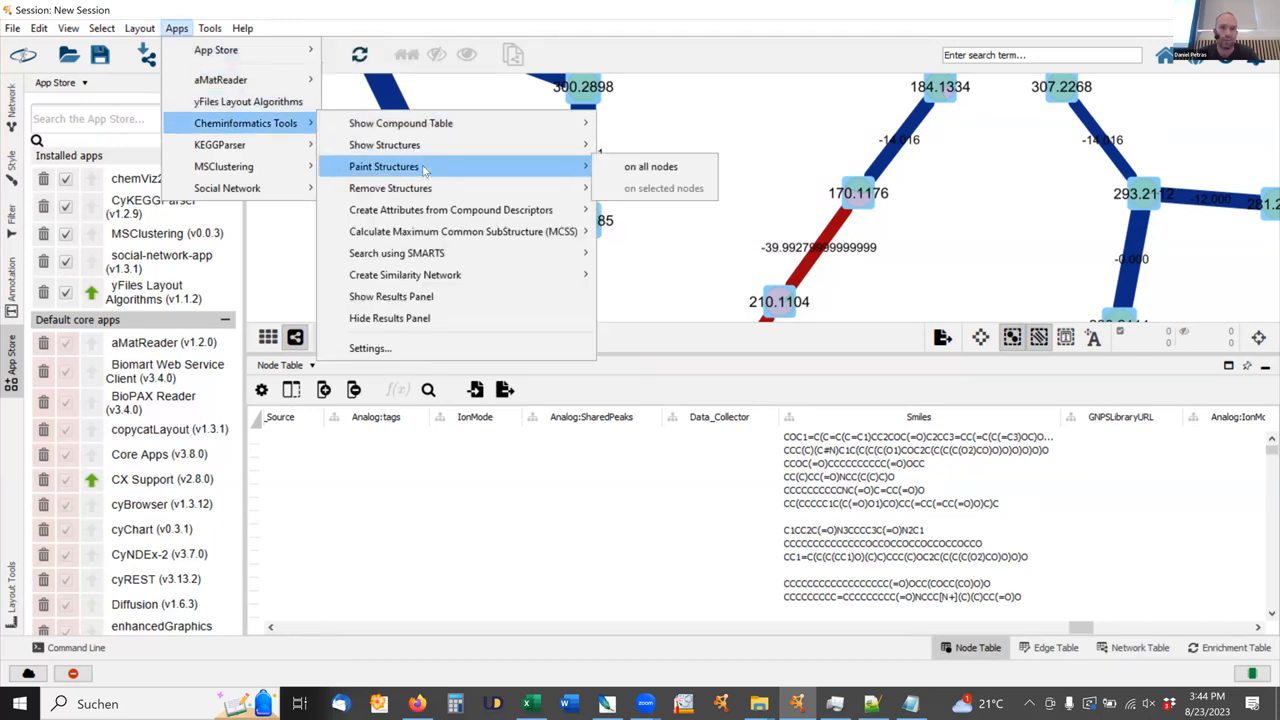
click(622, 168)
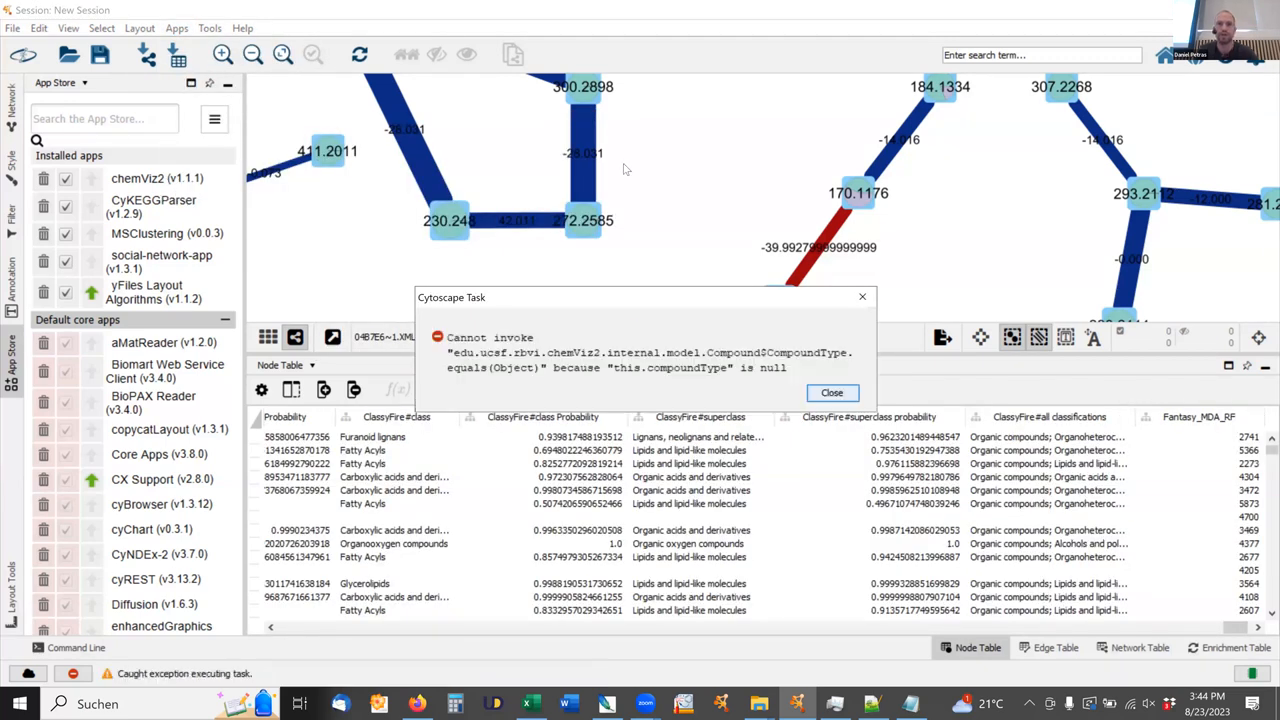
click(843, 394)
Select node 170.1176 and try to paint its chemical structure on that selected node only.
scroll(858, 200, up, 5)
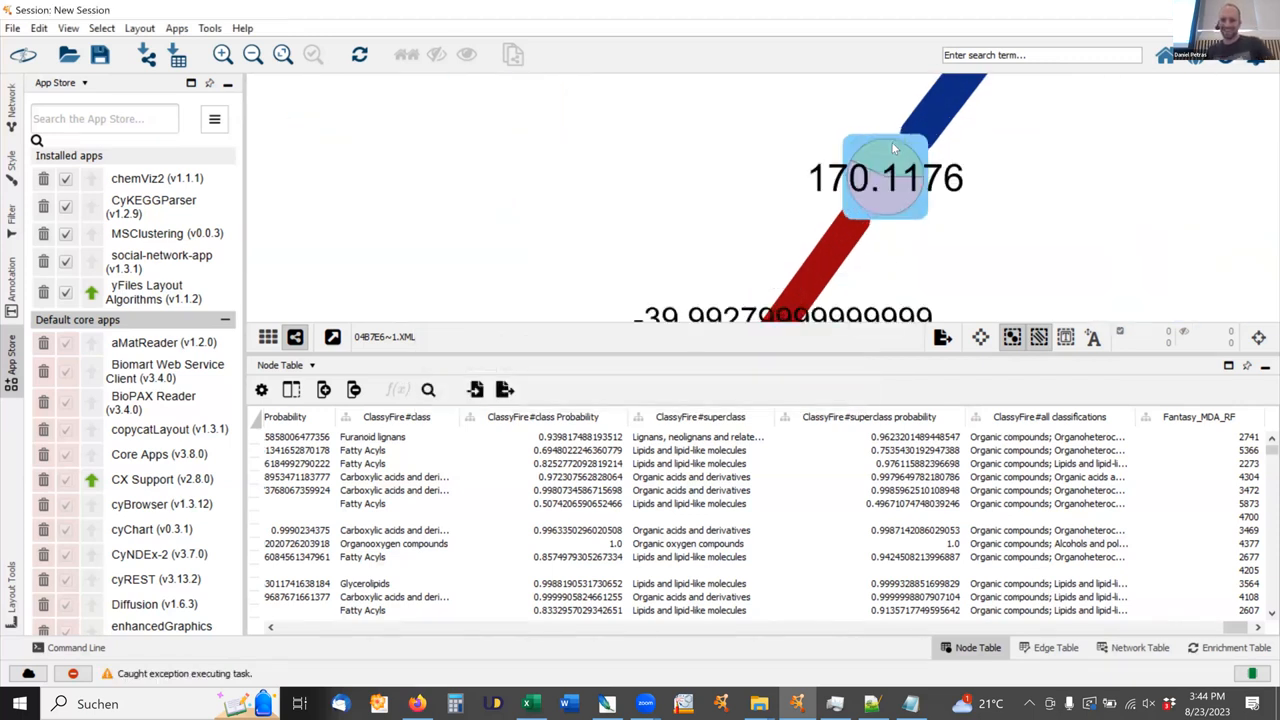
click(889, 150)
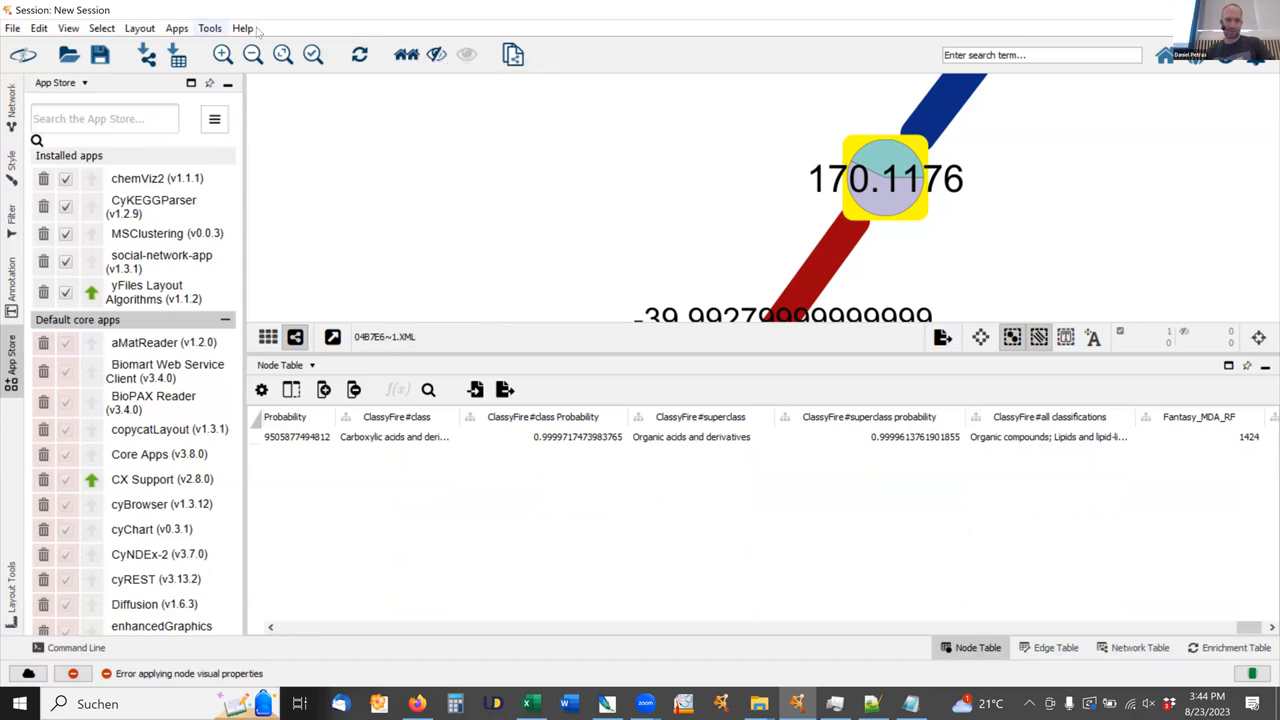
click(177, 28)
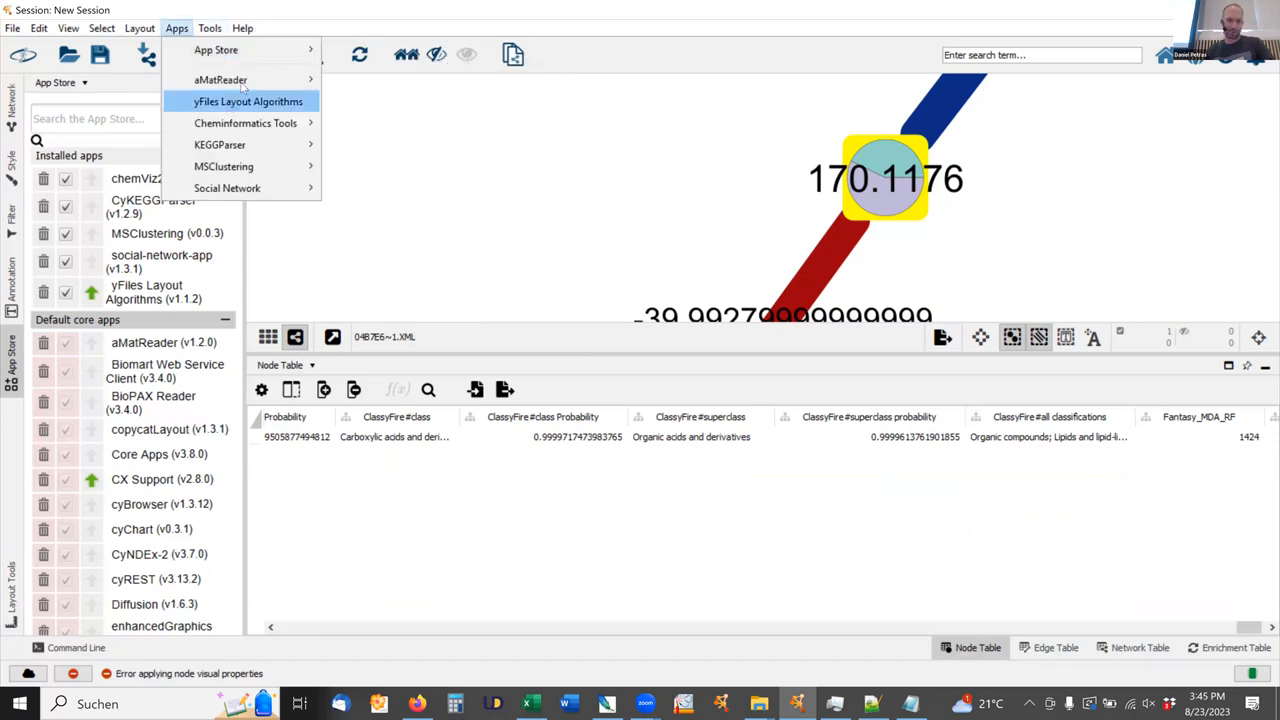
mouse_move(252, 124)
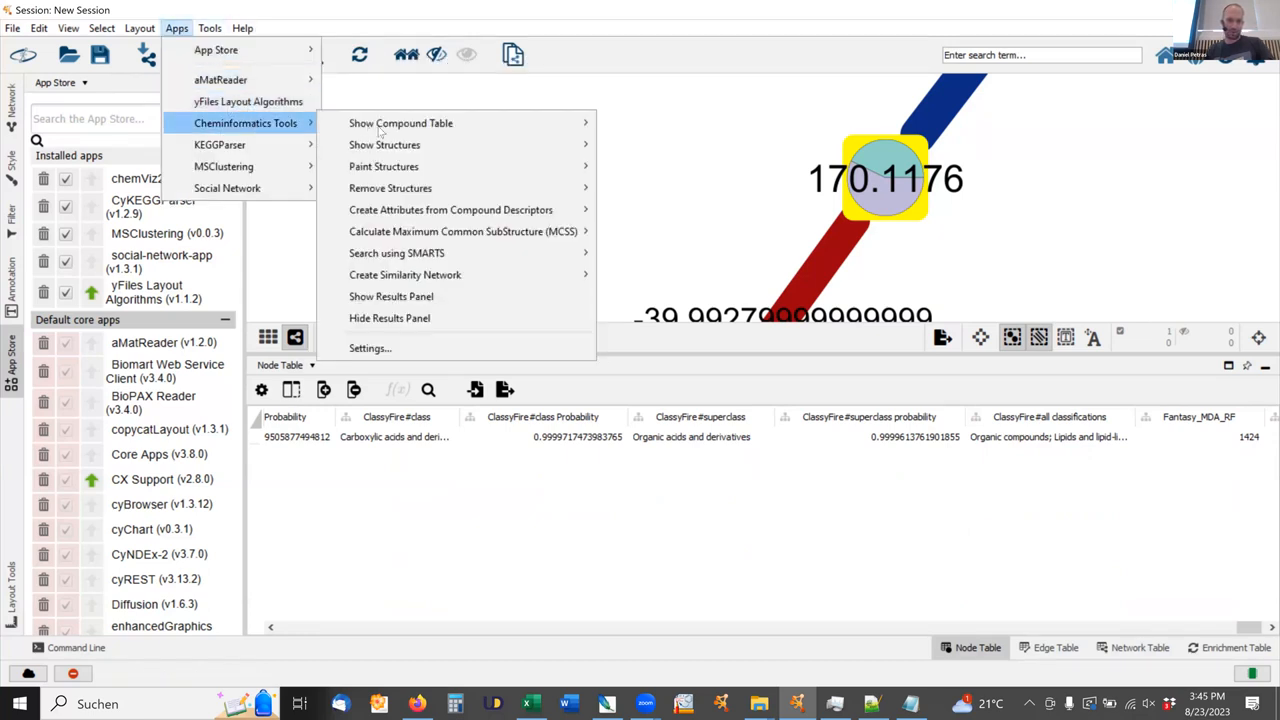
mouse_move(590, 186)
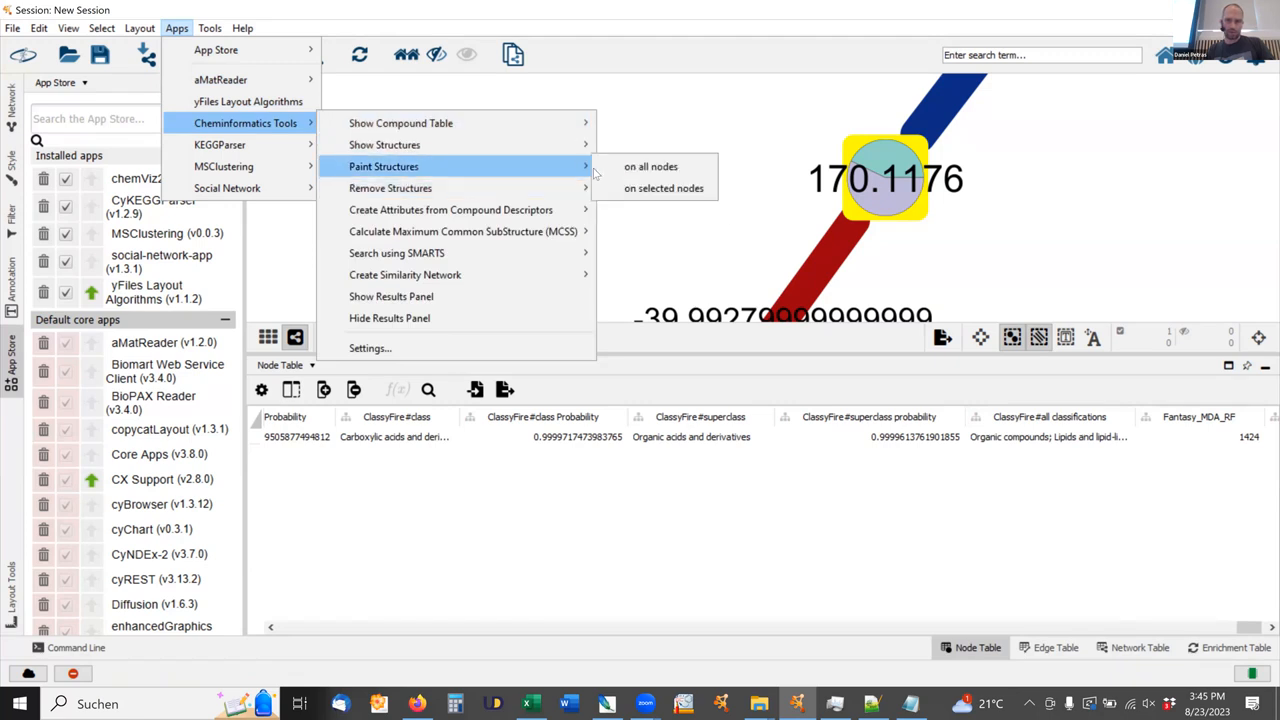
click(643, 190)
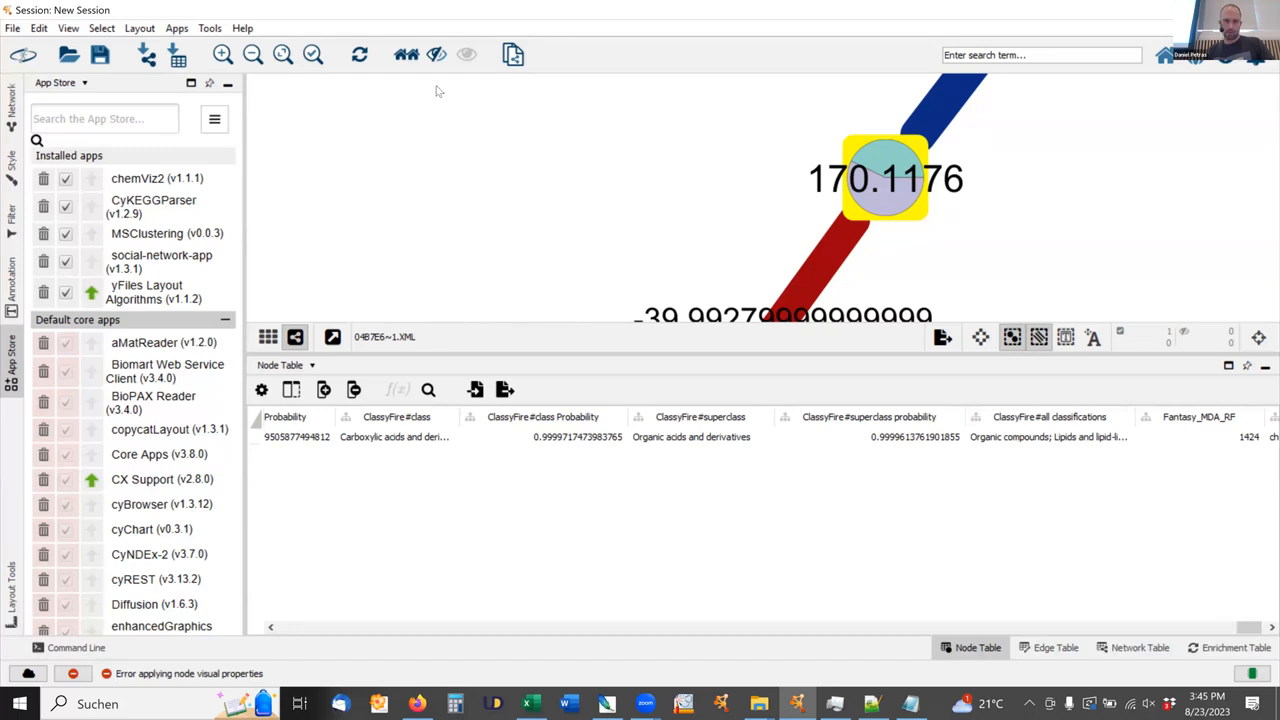
Add the four-node cluster around 293.2112 to the selection and check the selected nodes' Smiles entries.
scroll(774, 184, up, 8)
drag(830, 201, 645, 201)
scroll(636, 195, down, 8)
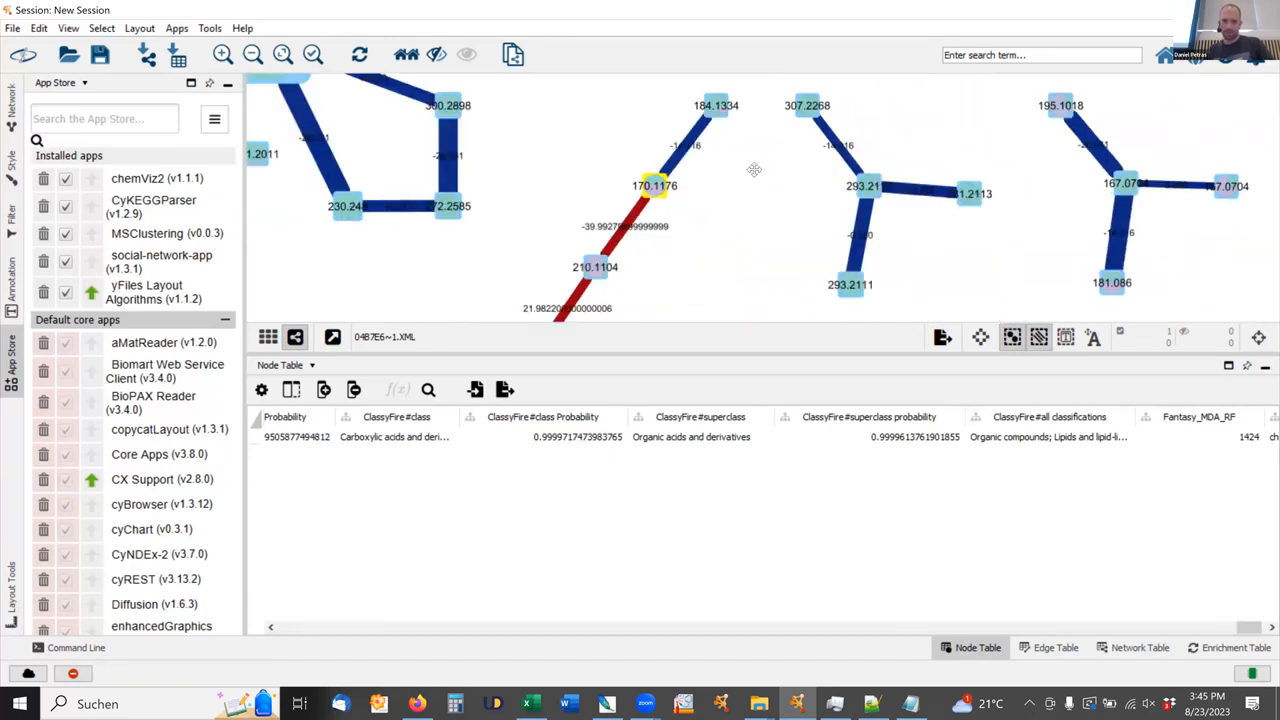
drag(627, 132, 629, 131)
drag(772, 91, 988, 308)
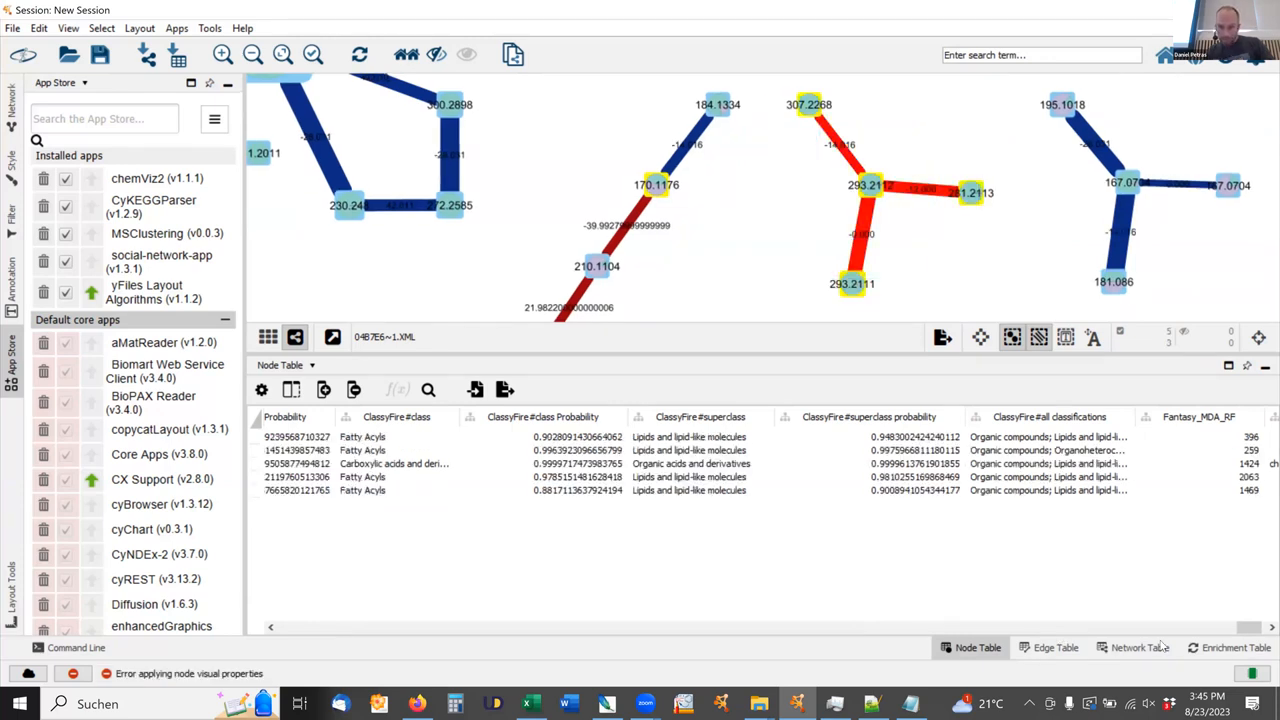
drag(1254, 632, 1090, 639)
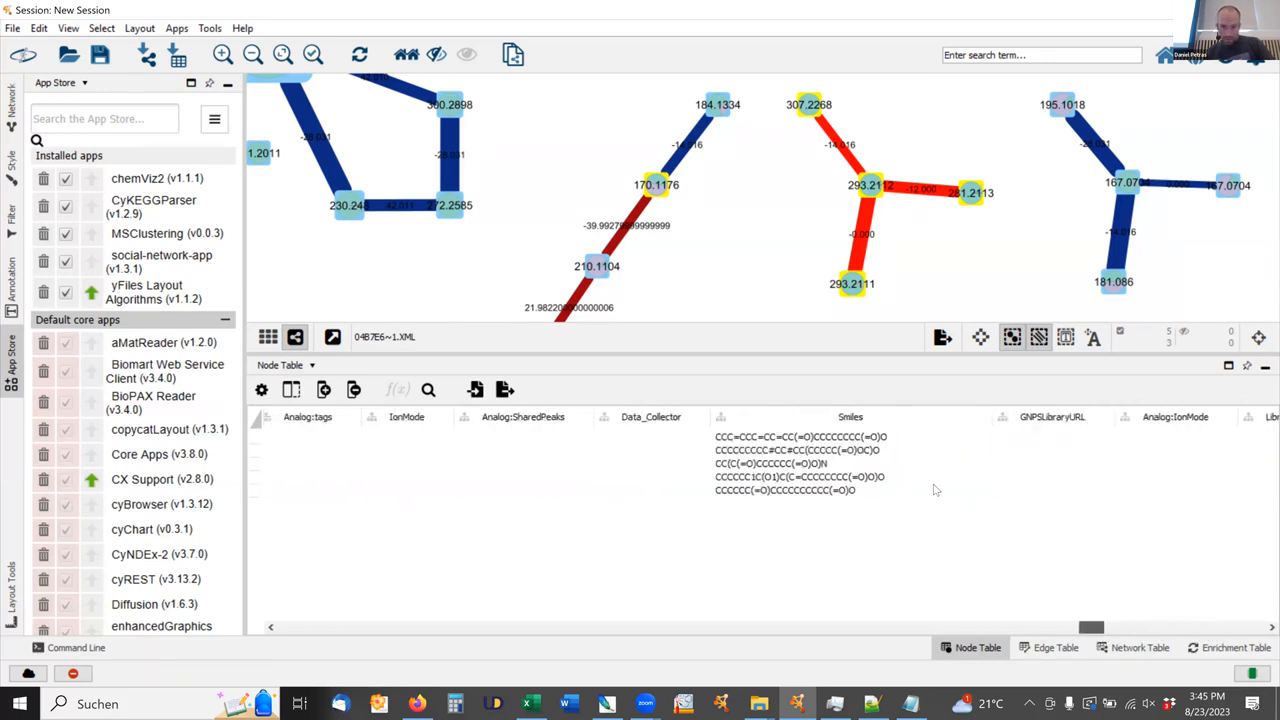
Try to paint the chemical structures on the selected cluster nodes with the Cheminformatics Tools.
click(176, 28)
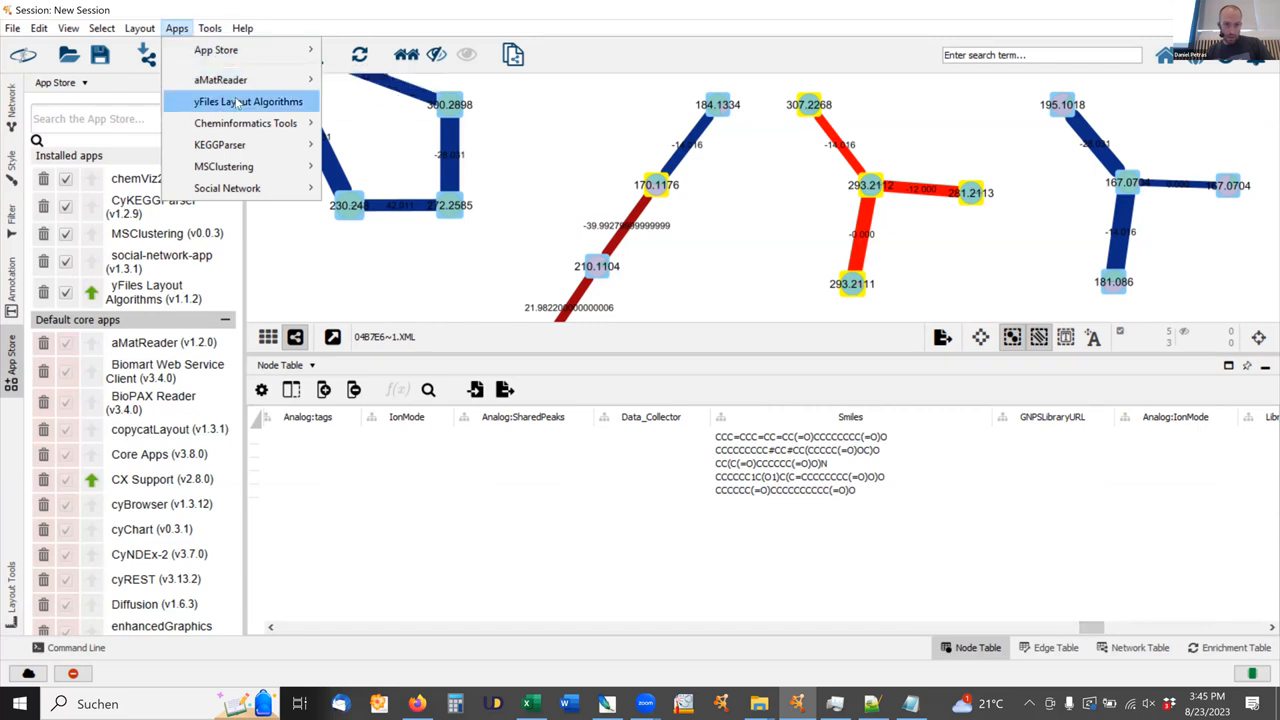
mouse_move(242, 119)
mouse_move(566, 180)
click(640, 188)
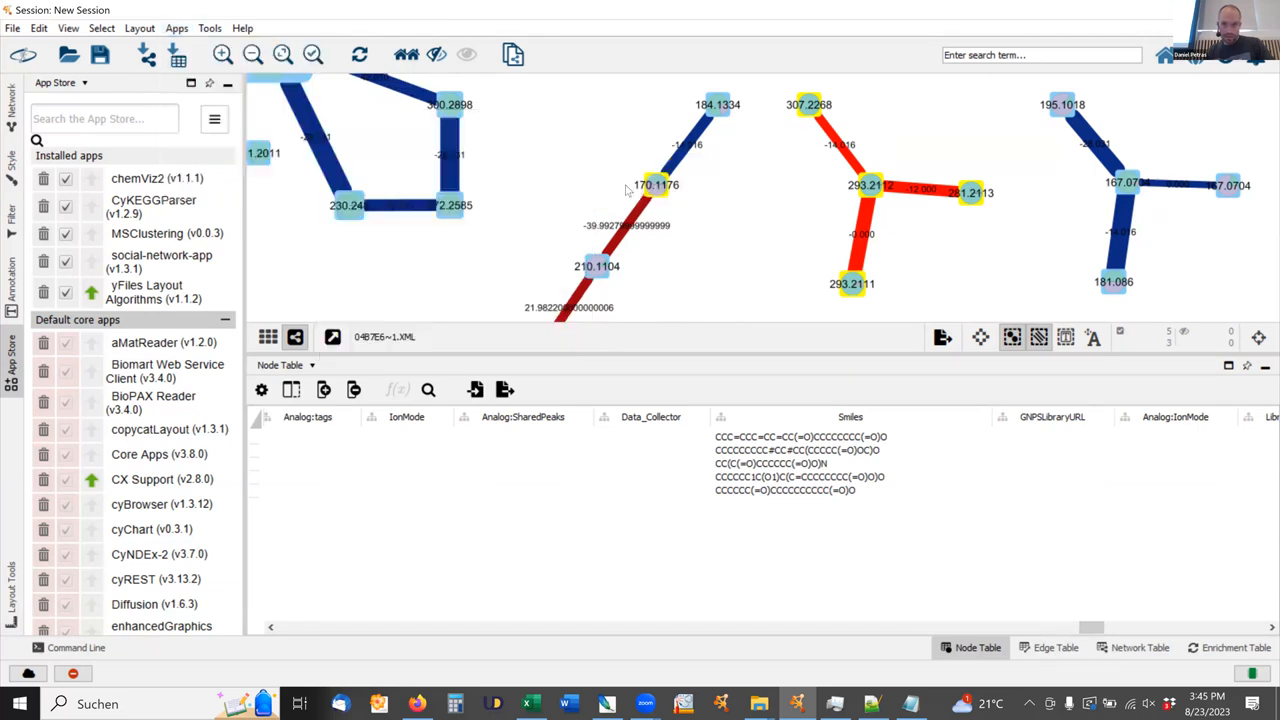
Remove the precursor mass label mapping from the node style and inspect the structure painted on the central node of the selected cluster.
scroll(883, 207, up, 15)
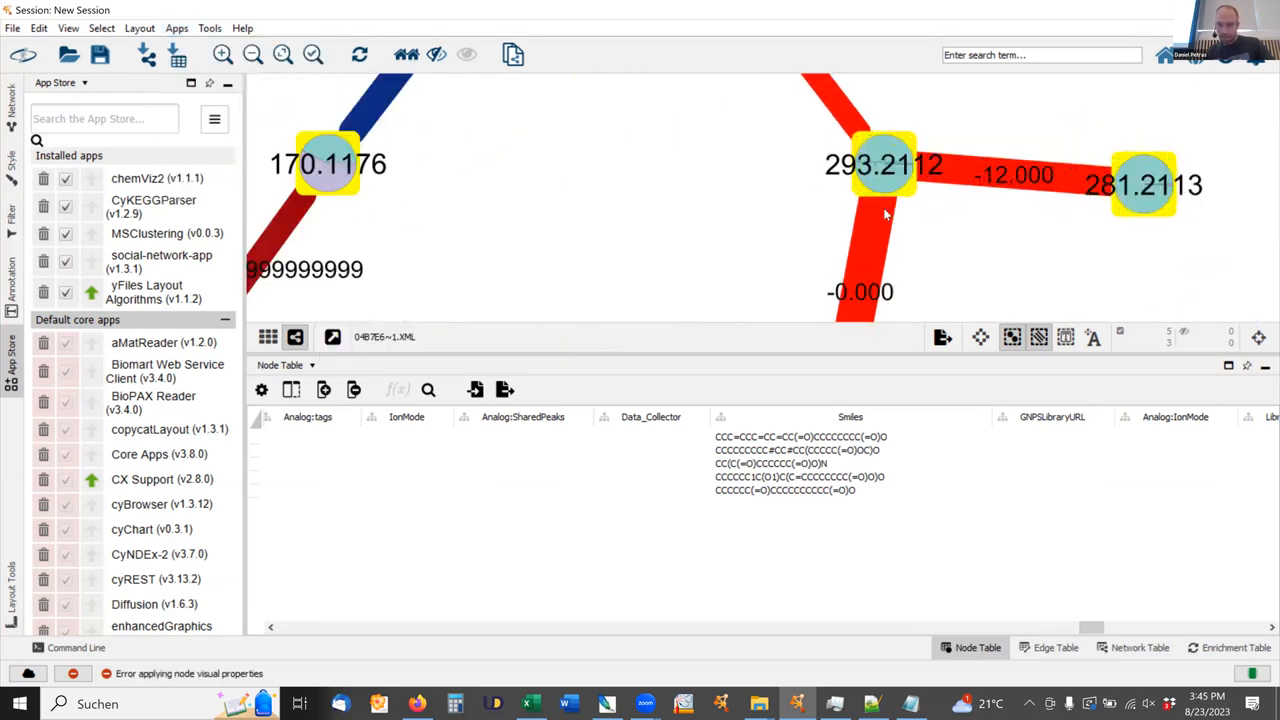
scroll(883, 207, up, 3)
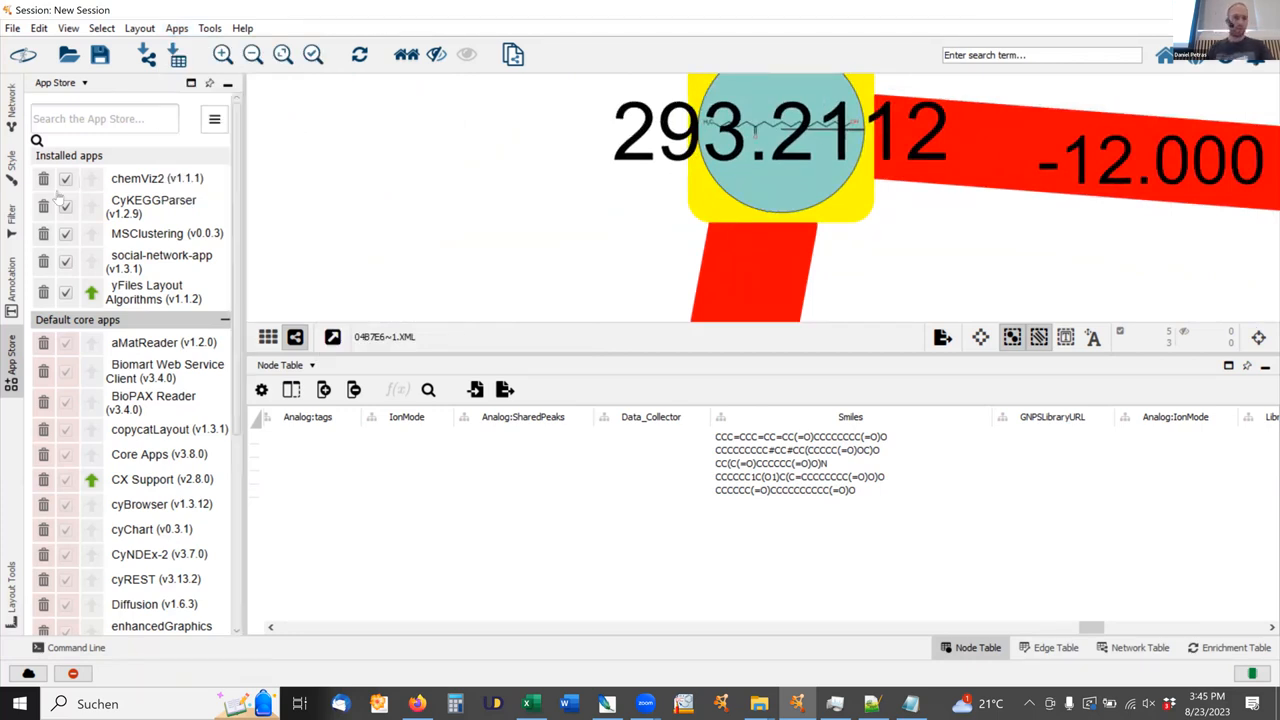
click(11, 162)
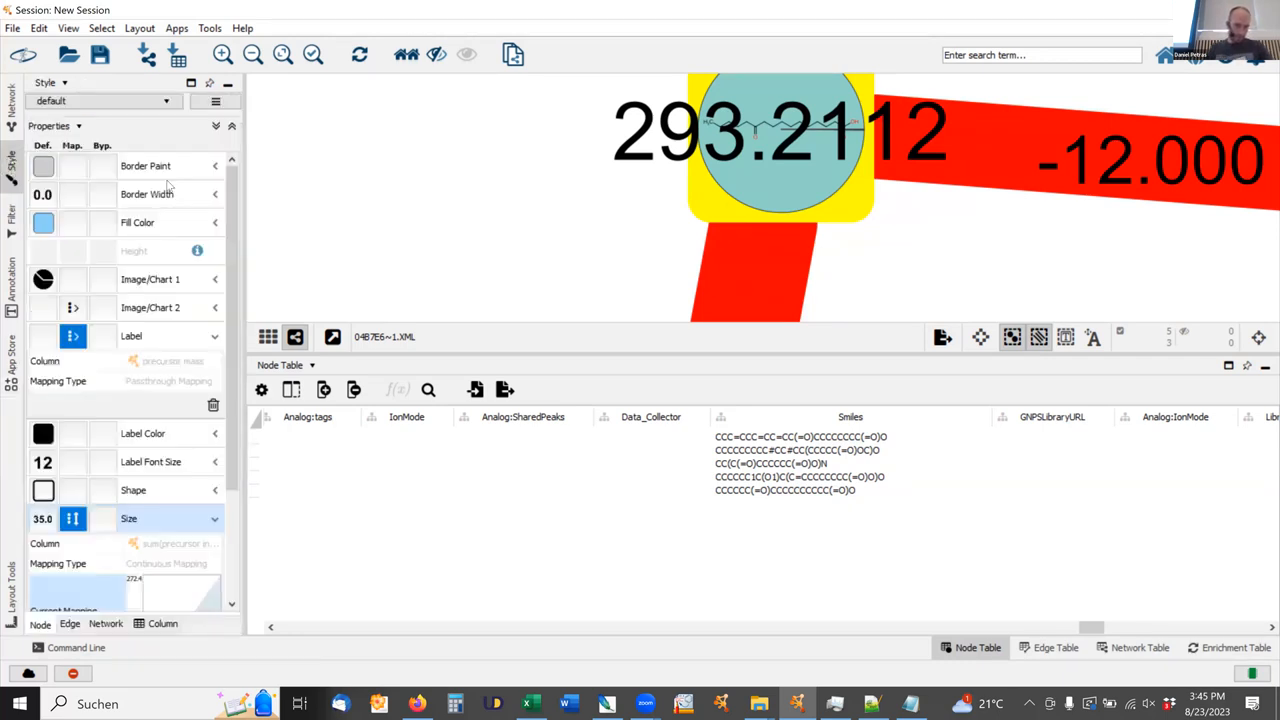
click(213, 405)
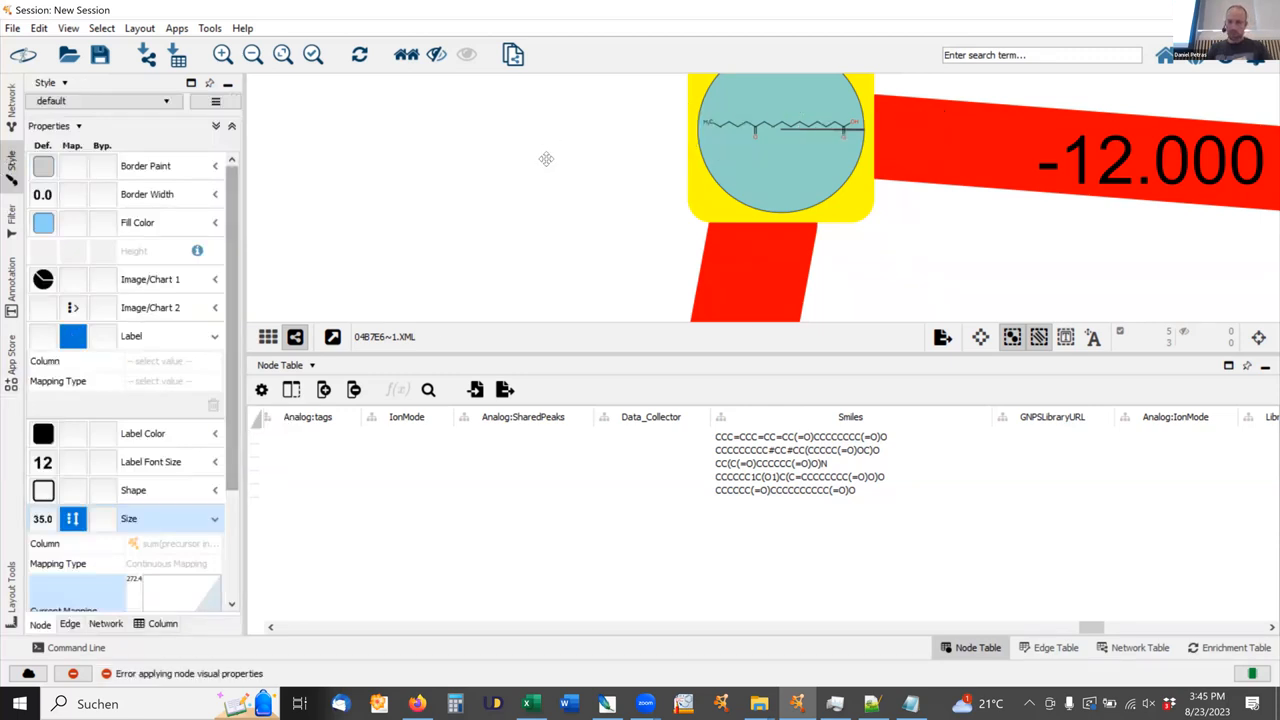
scroll(506, 229, up, 5)
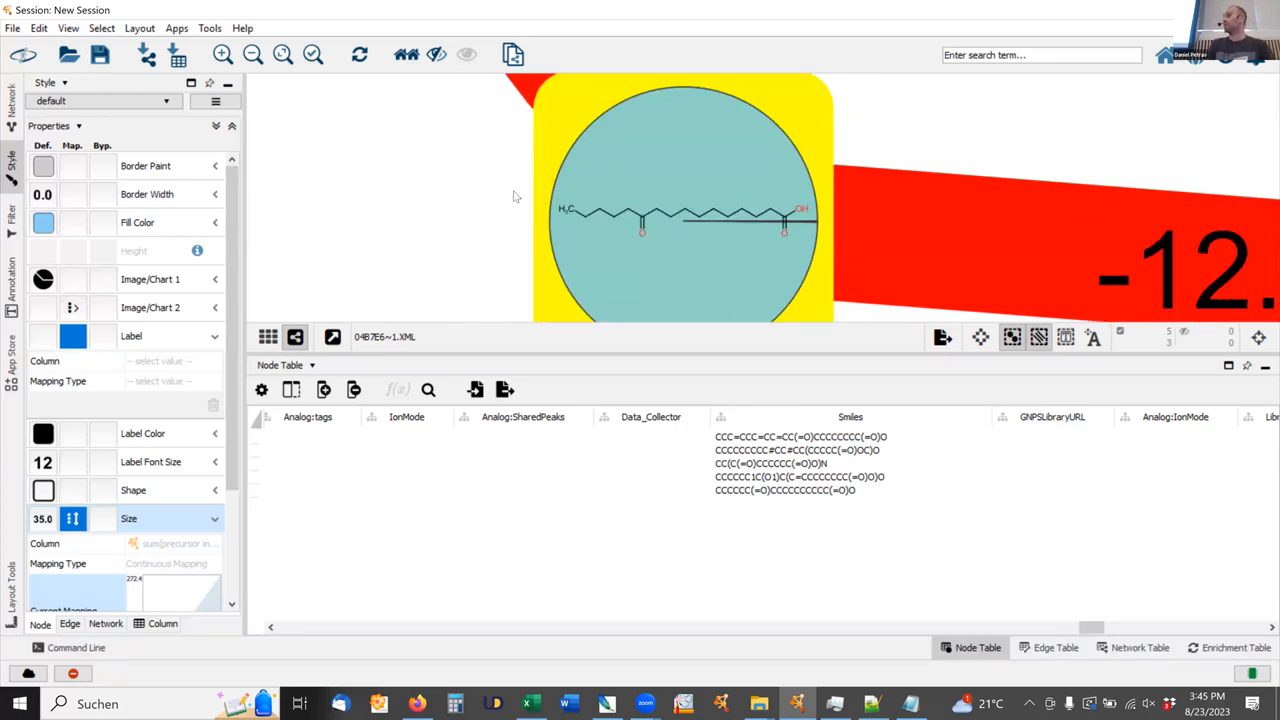
scroll(515, 197, down, 5)
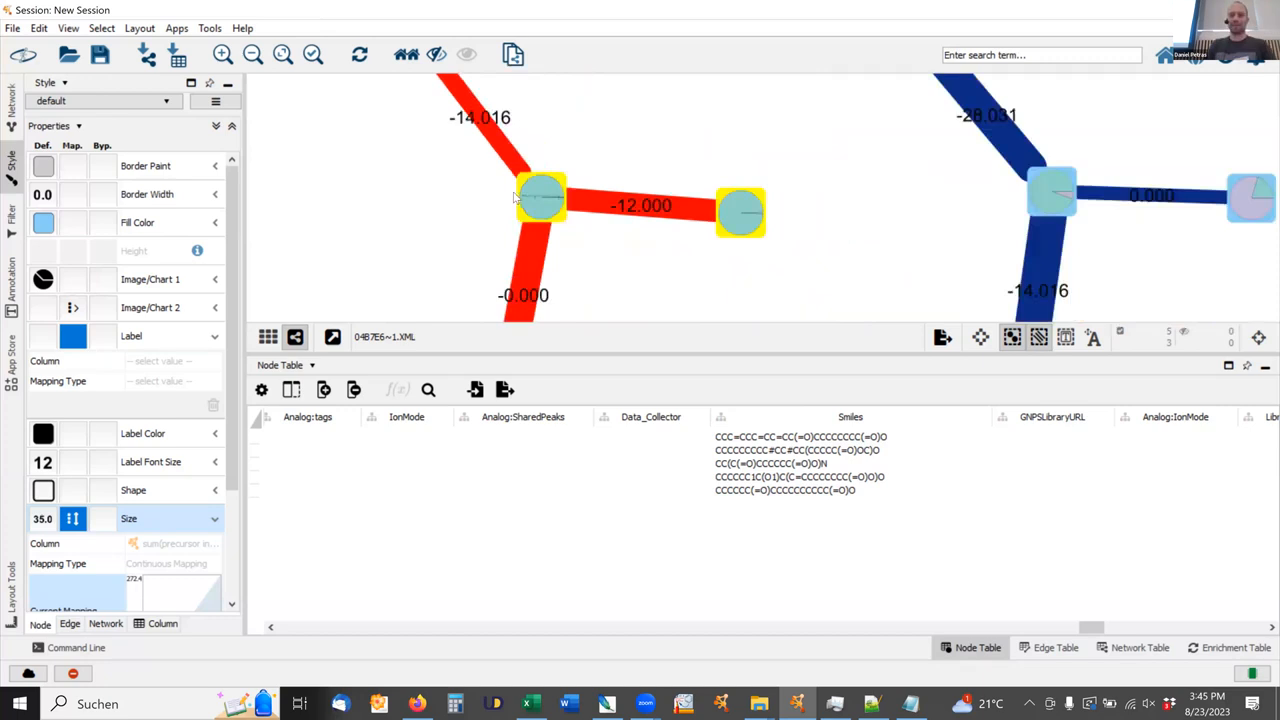